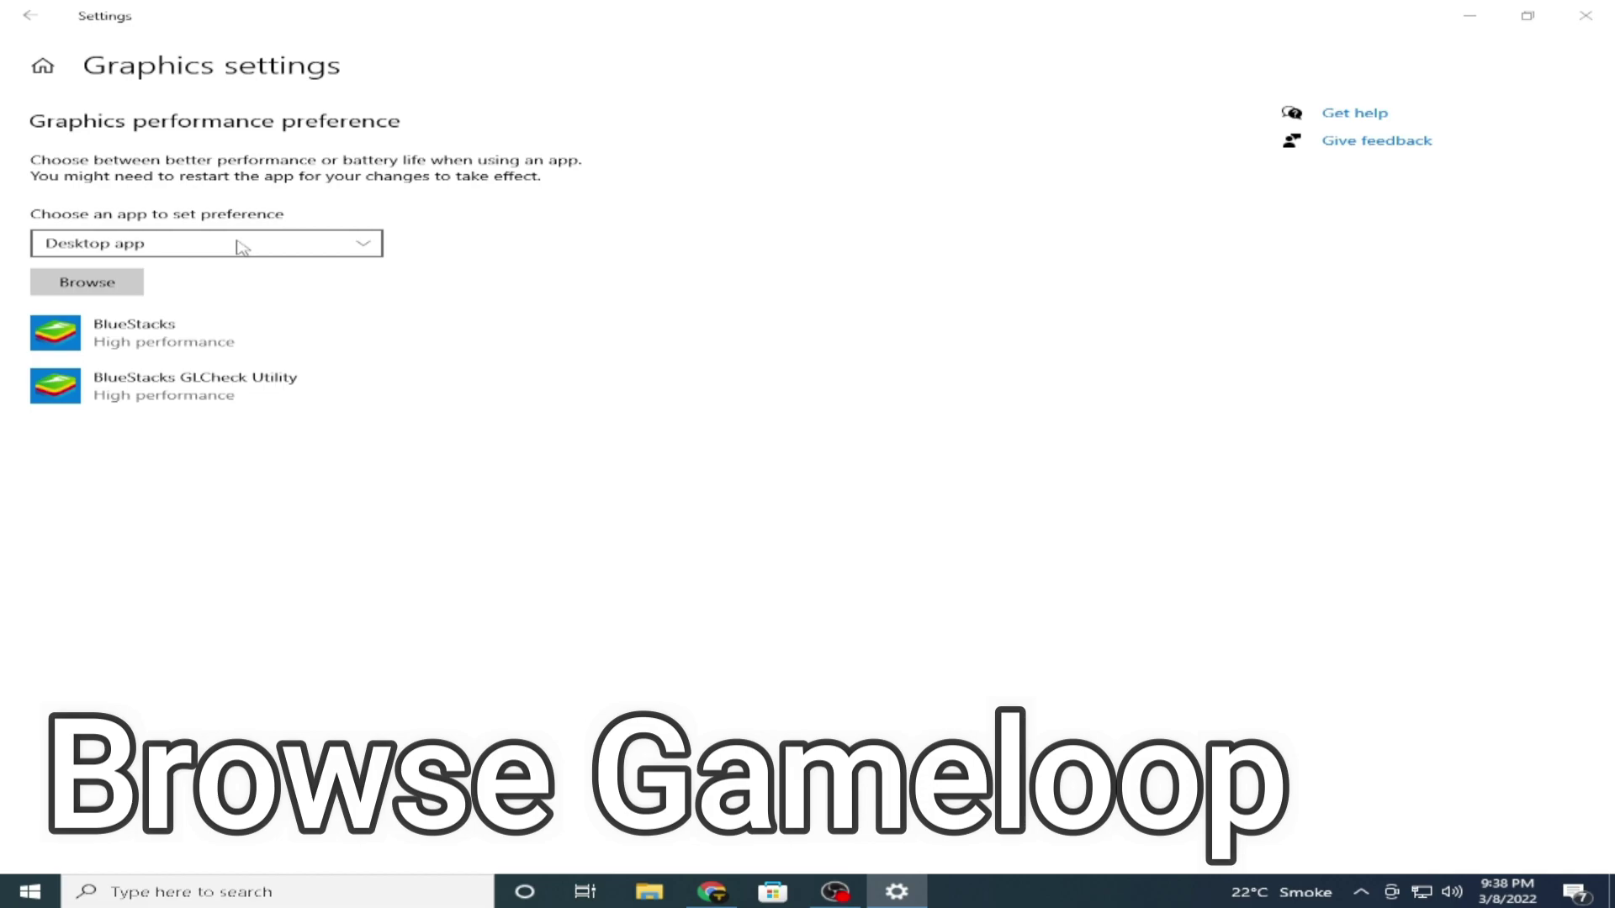
# Step: Add AppMarket from E:\Gameloop\TxGameAssistant\AppMarket to the graphics preference apps and set it to High performance
pyautogui.click(126, 296)
pyautogui.scroll(-1, 371, 237)
pyautogui.scroll(1, 370, 237)
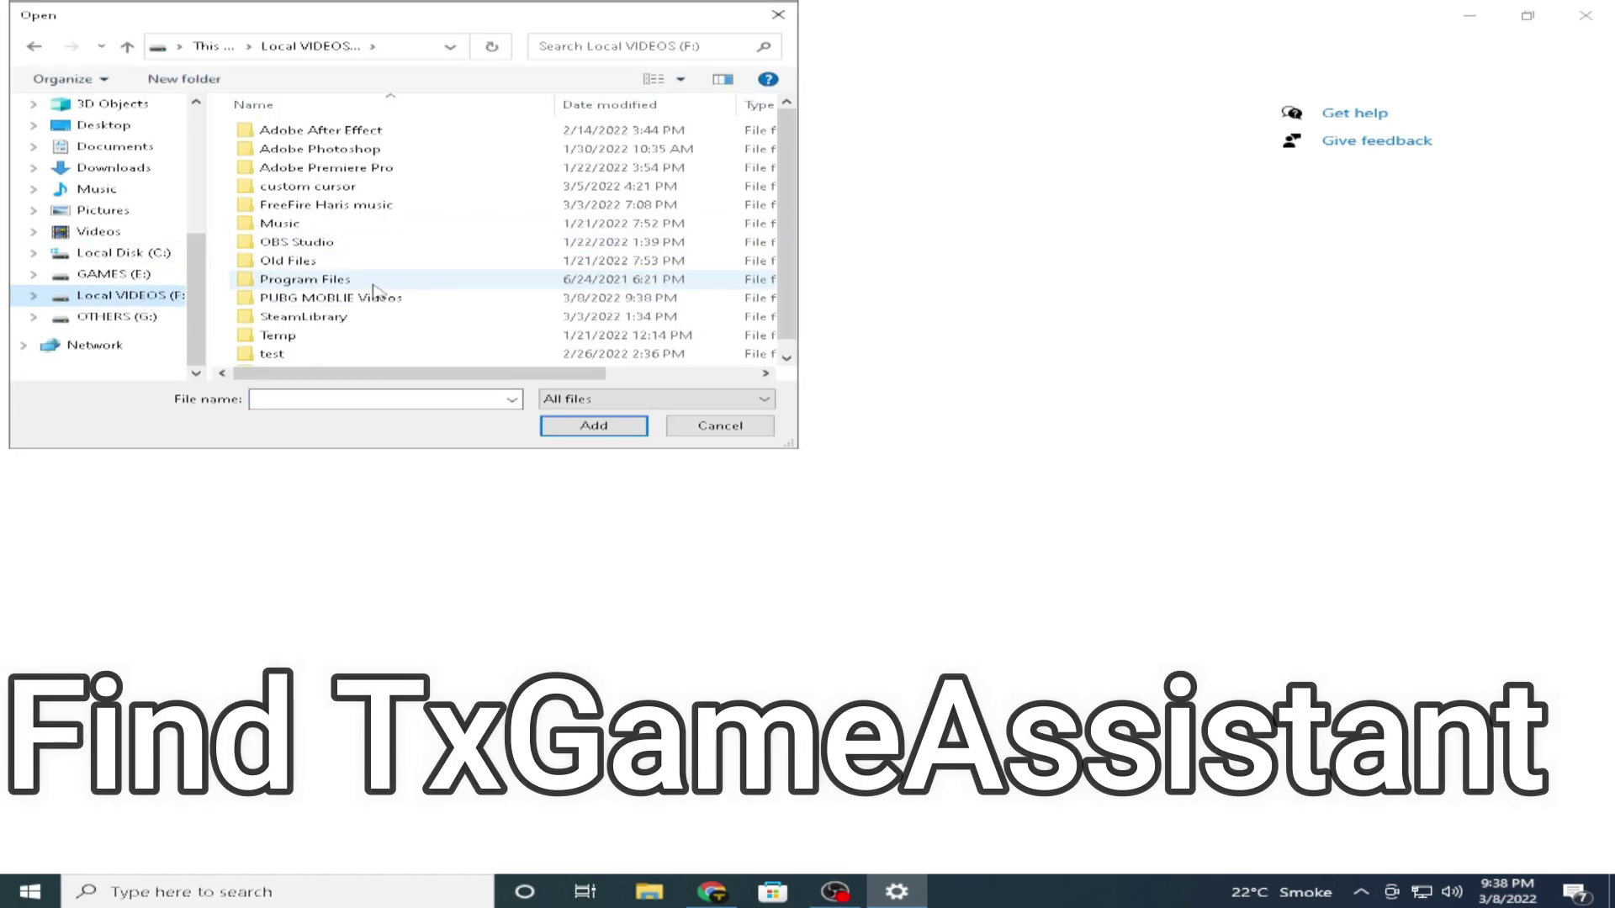
pyautogui.click(126, 274)
pyautogui.doubleClick(311, 167)
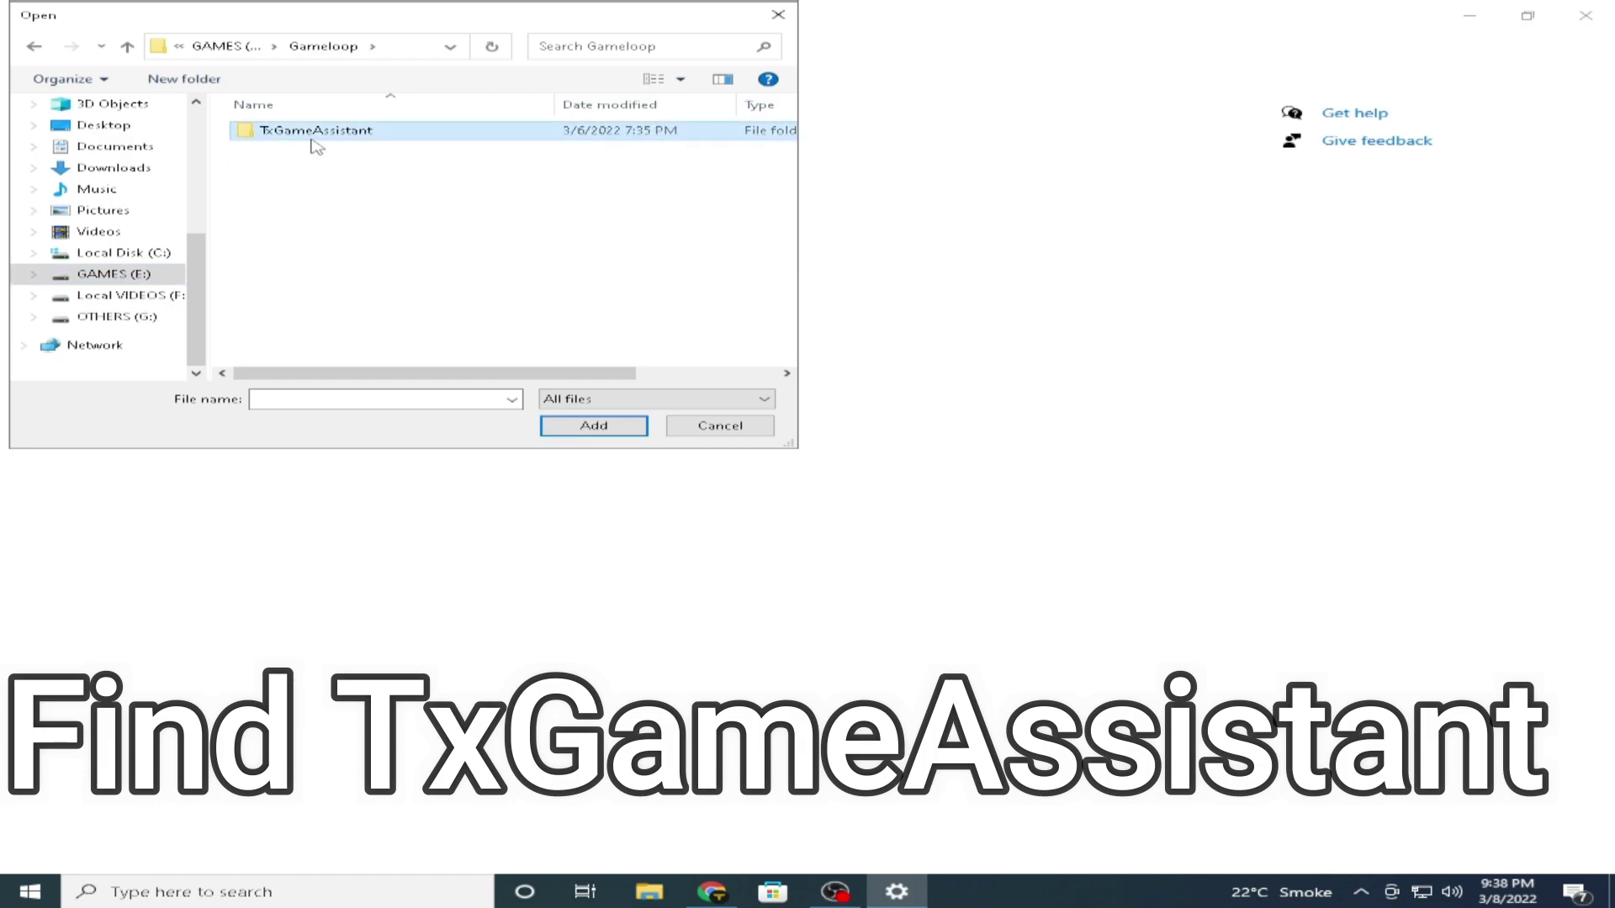
pyautogui.doubleClick(313, 135)
pyautogui.doubleClick(315, 150)
pyautogui.scroll(-3, 290, 210)
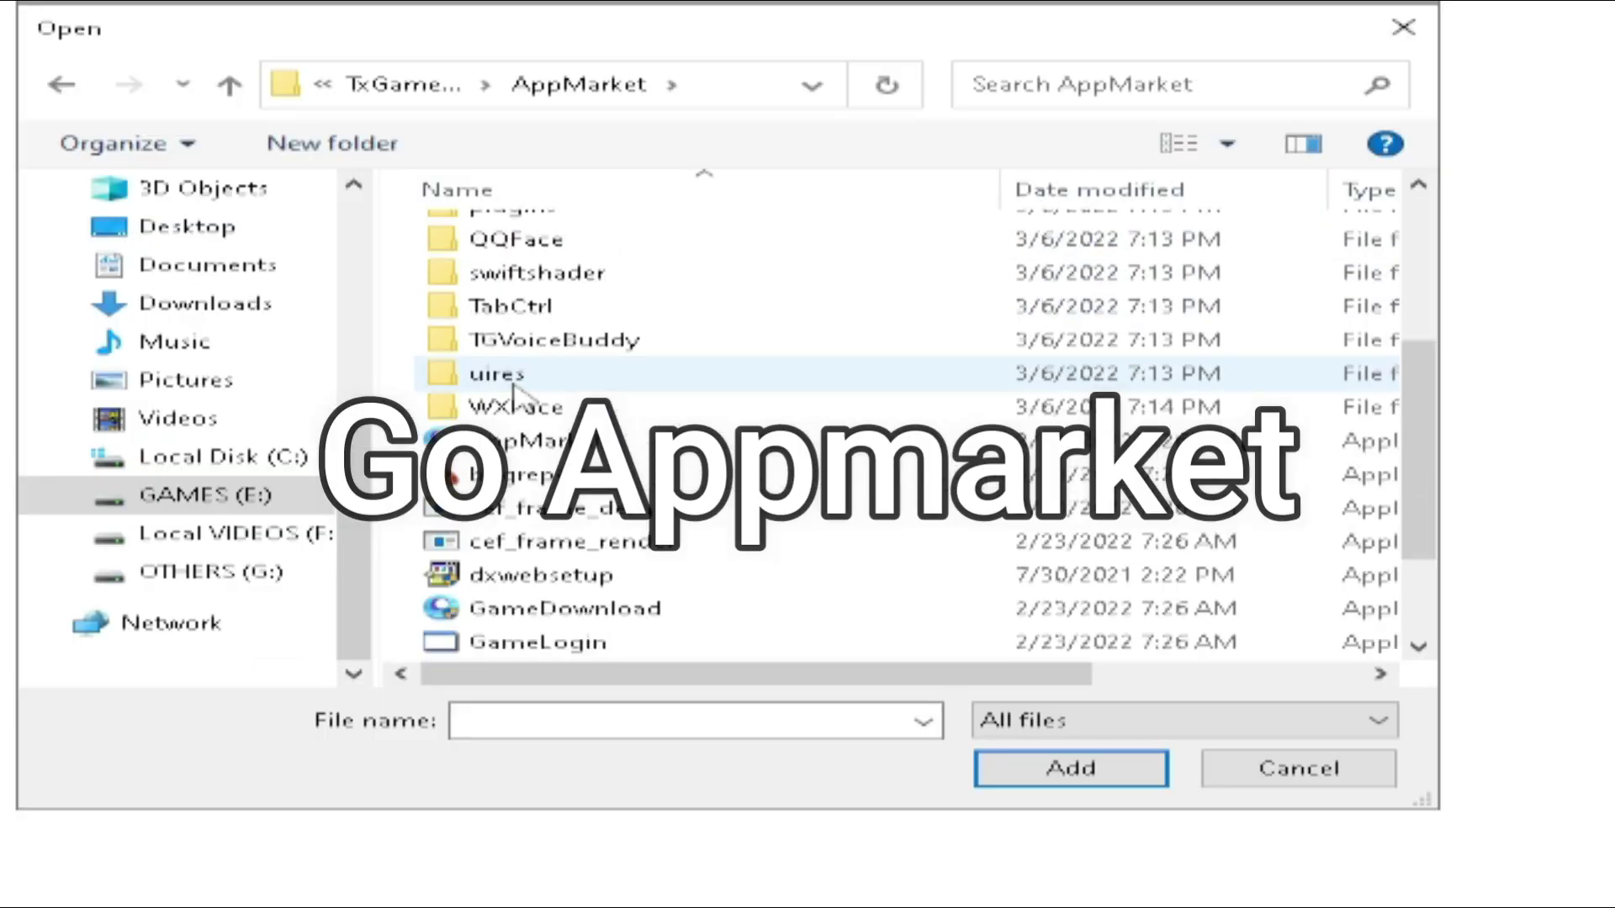
pyautogui.doubleClick(653, 443)
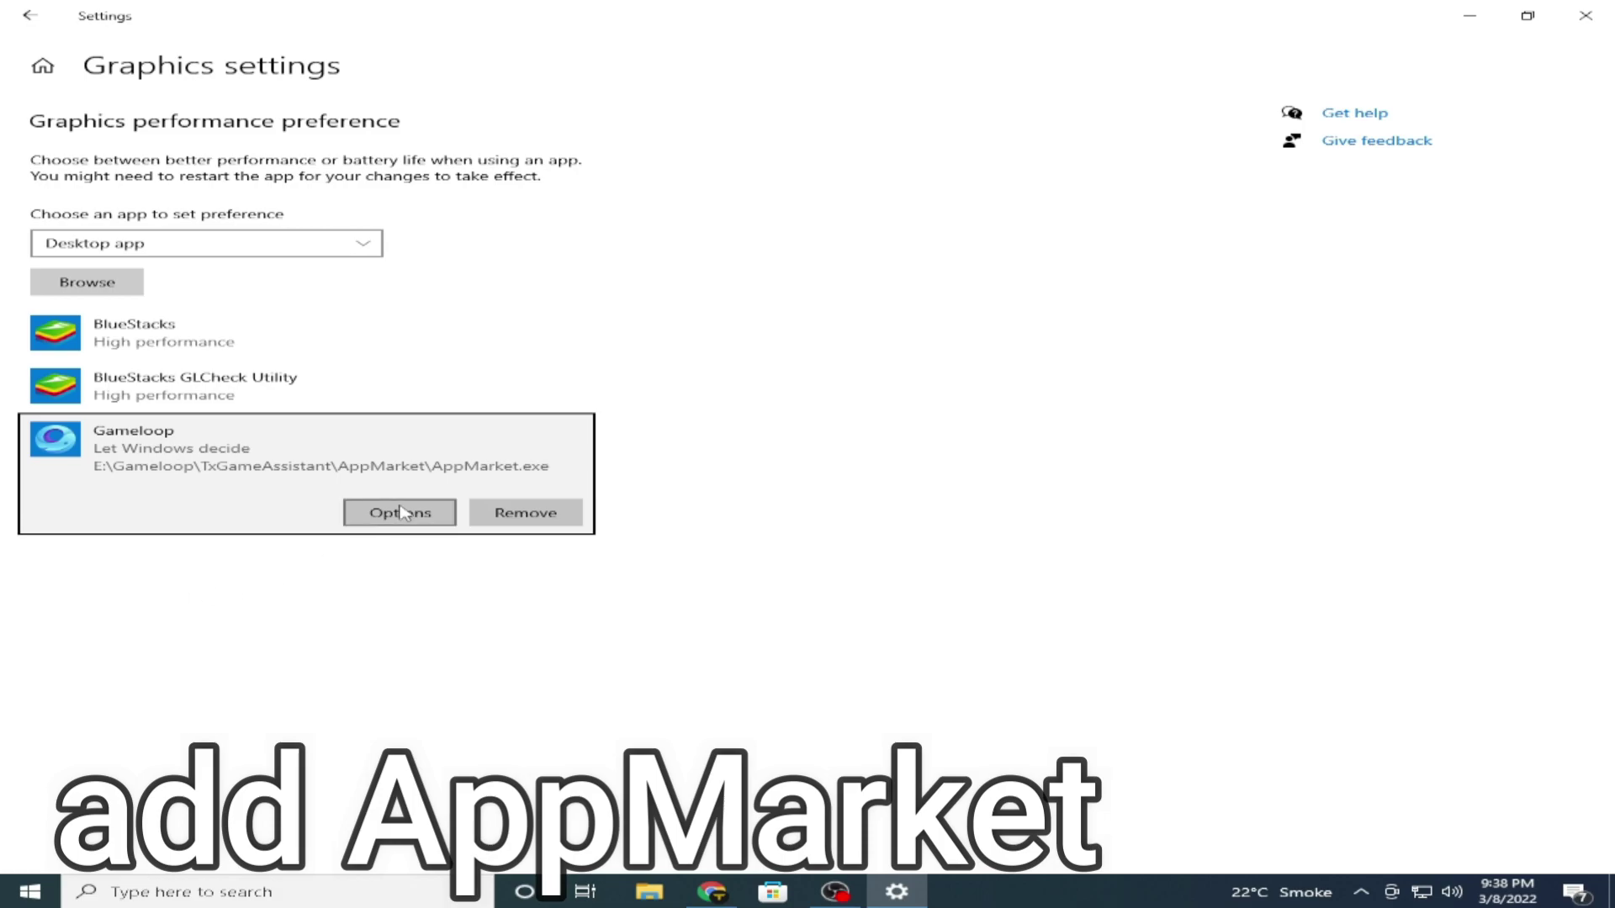
pyautogui.click(399, 515)
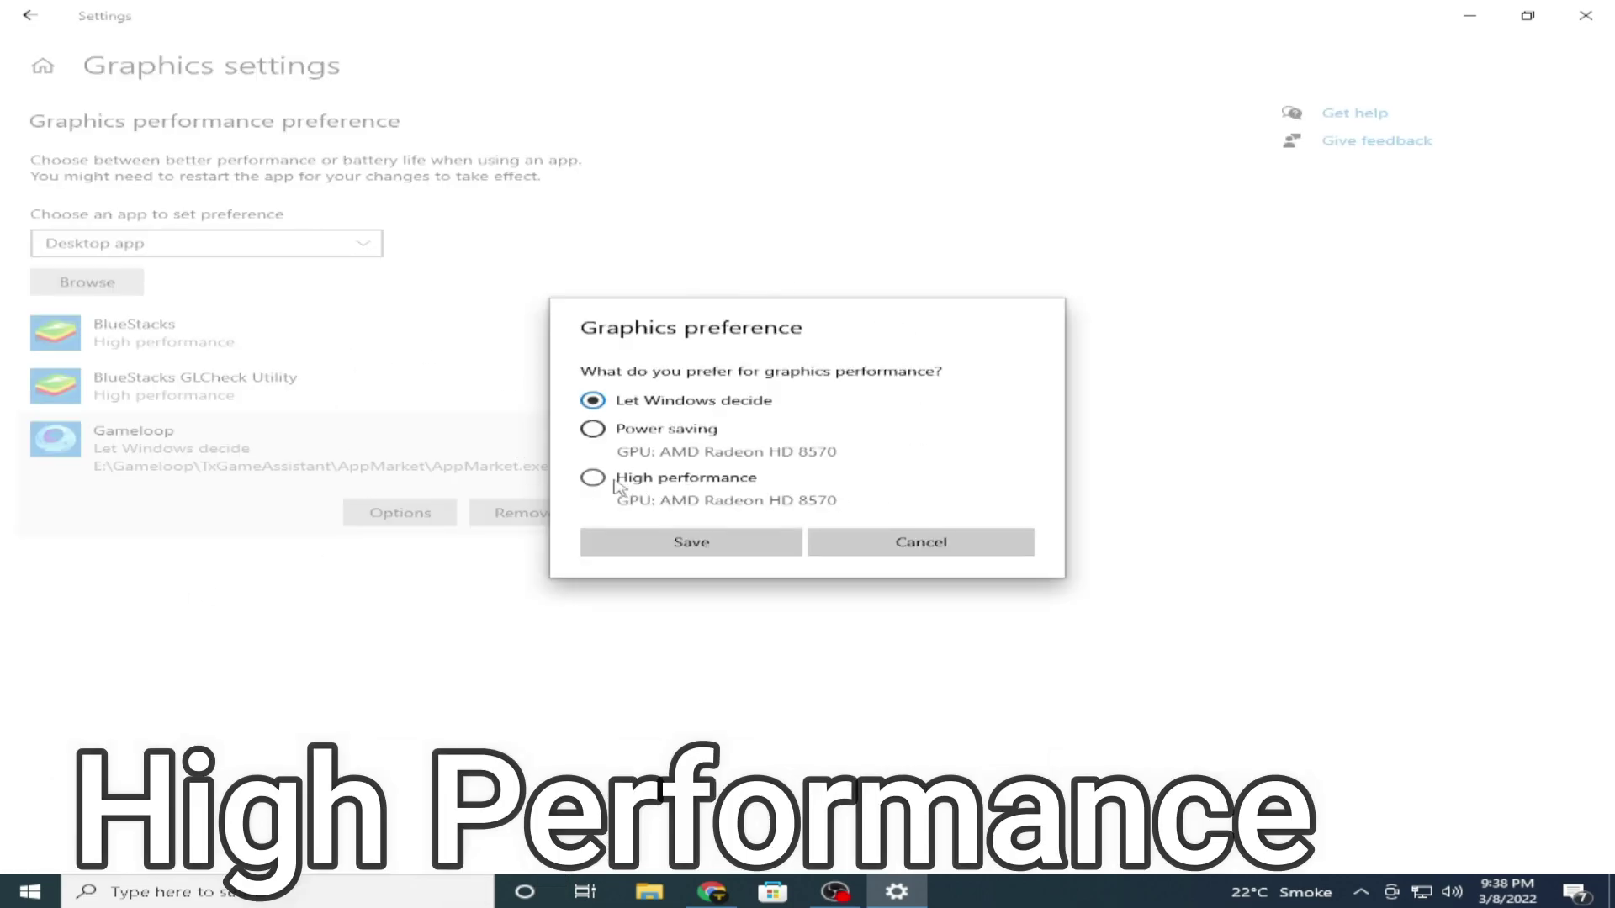
pyautogui.click(714, 542)
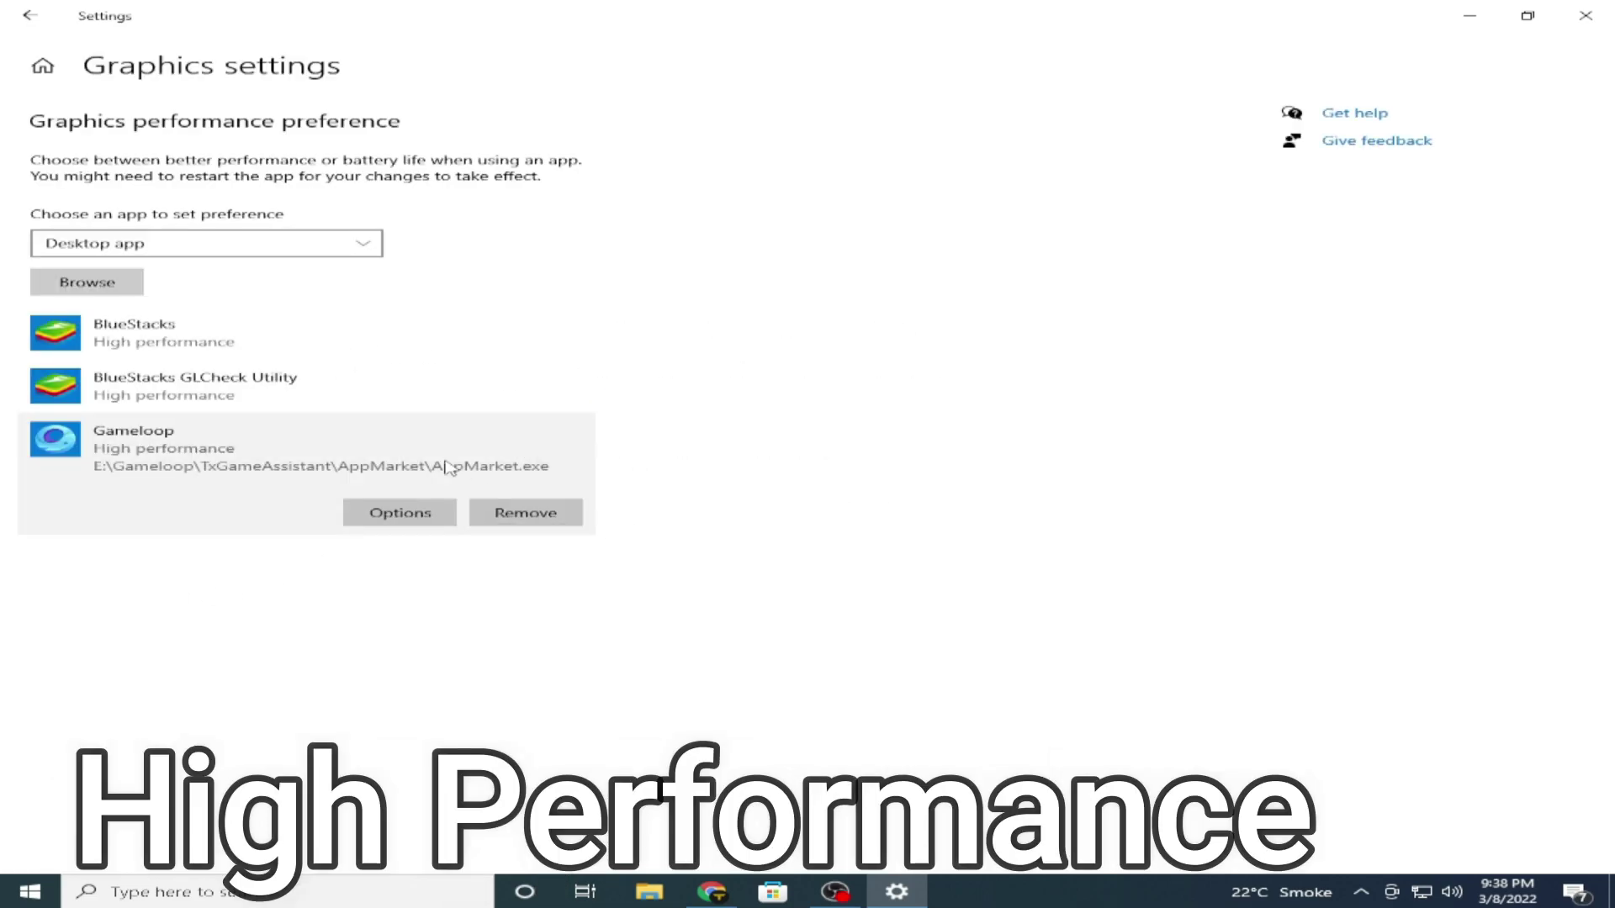
# Step: Add cef_frame_render from the AppMarket folder to the graphics preference apps and set it to High performance
pyautogui.click(89, 286)
pyautogui.scroll(-4, 367, 251)
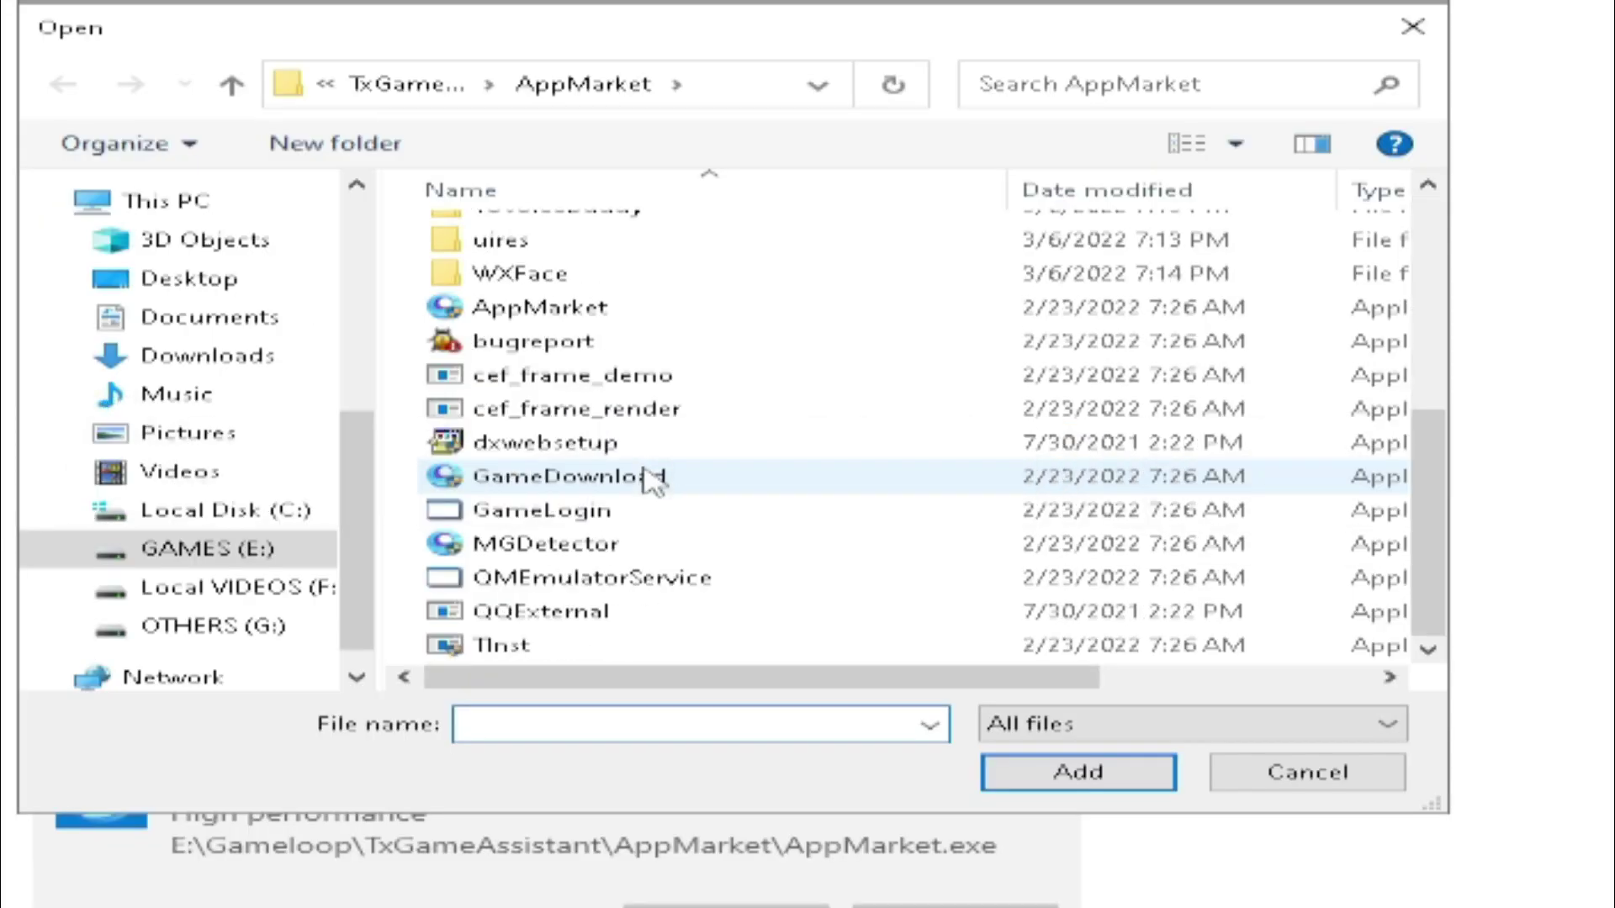
pyautogui.scroll(1, 652, 481)
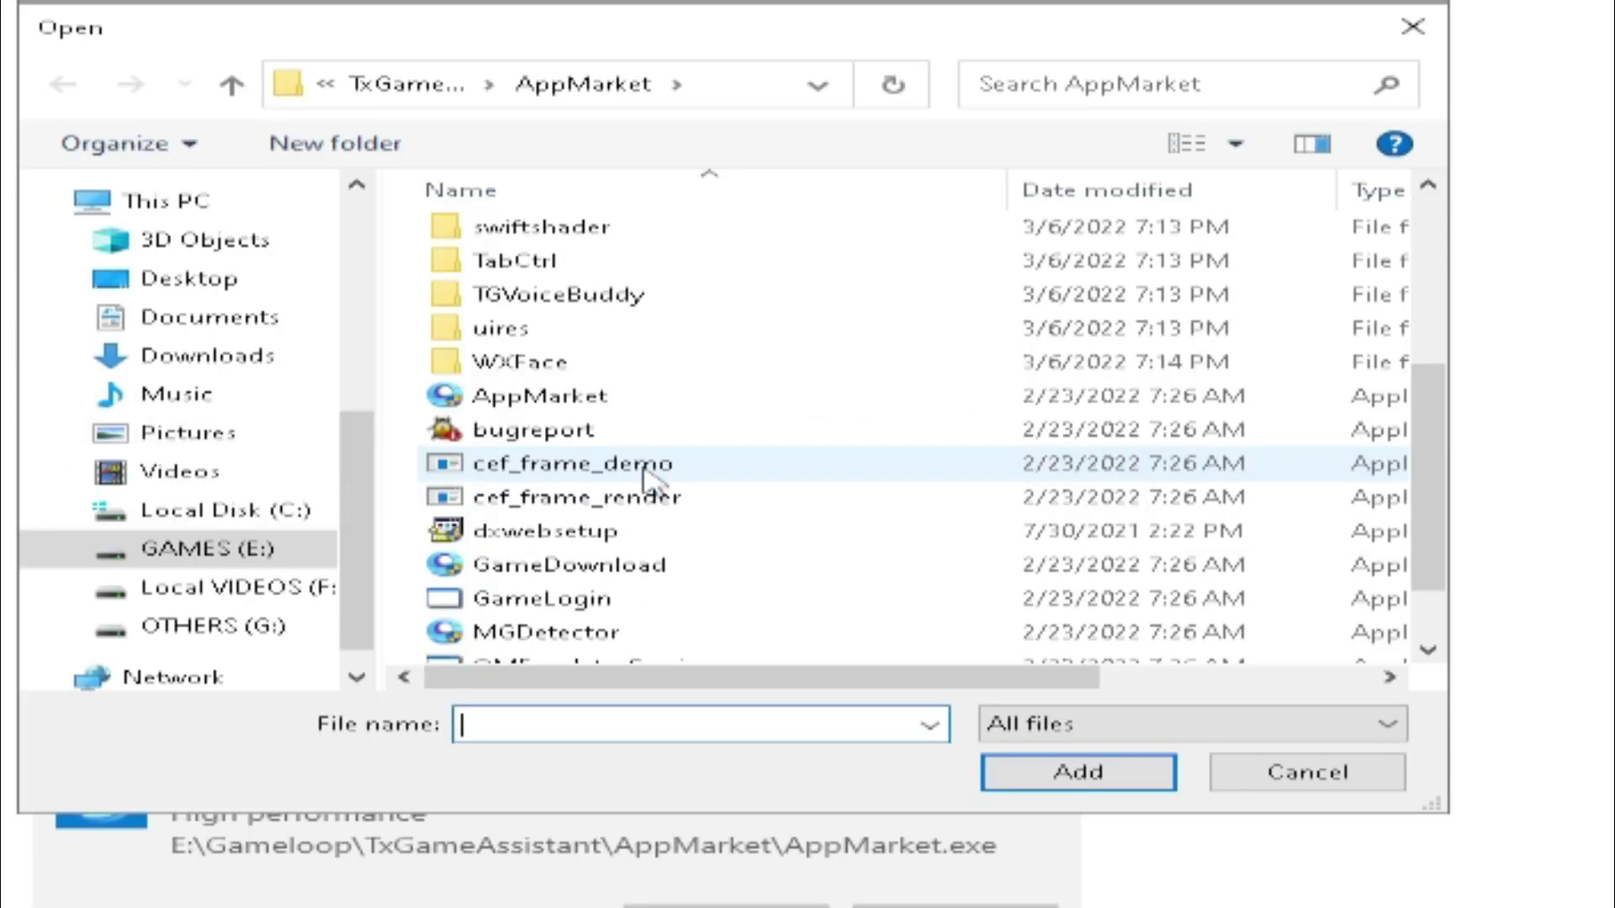
pyautogui.scroll(-1, 646, 476)
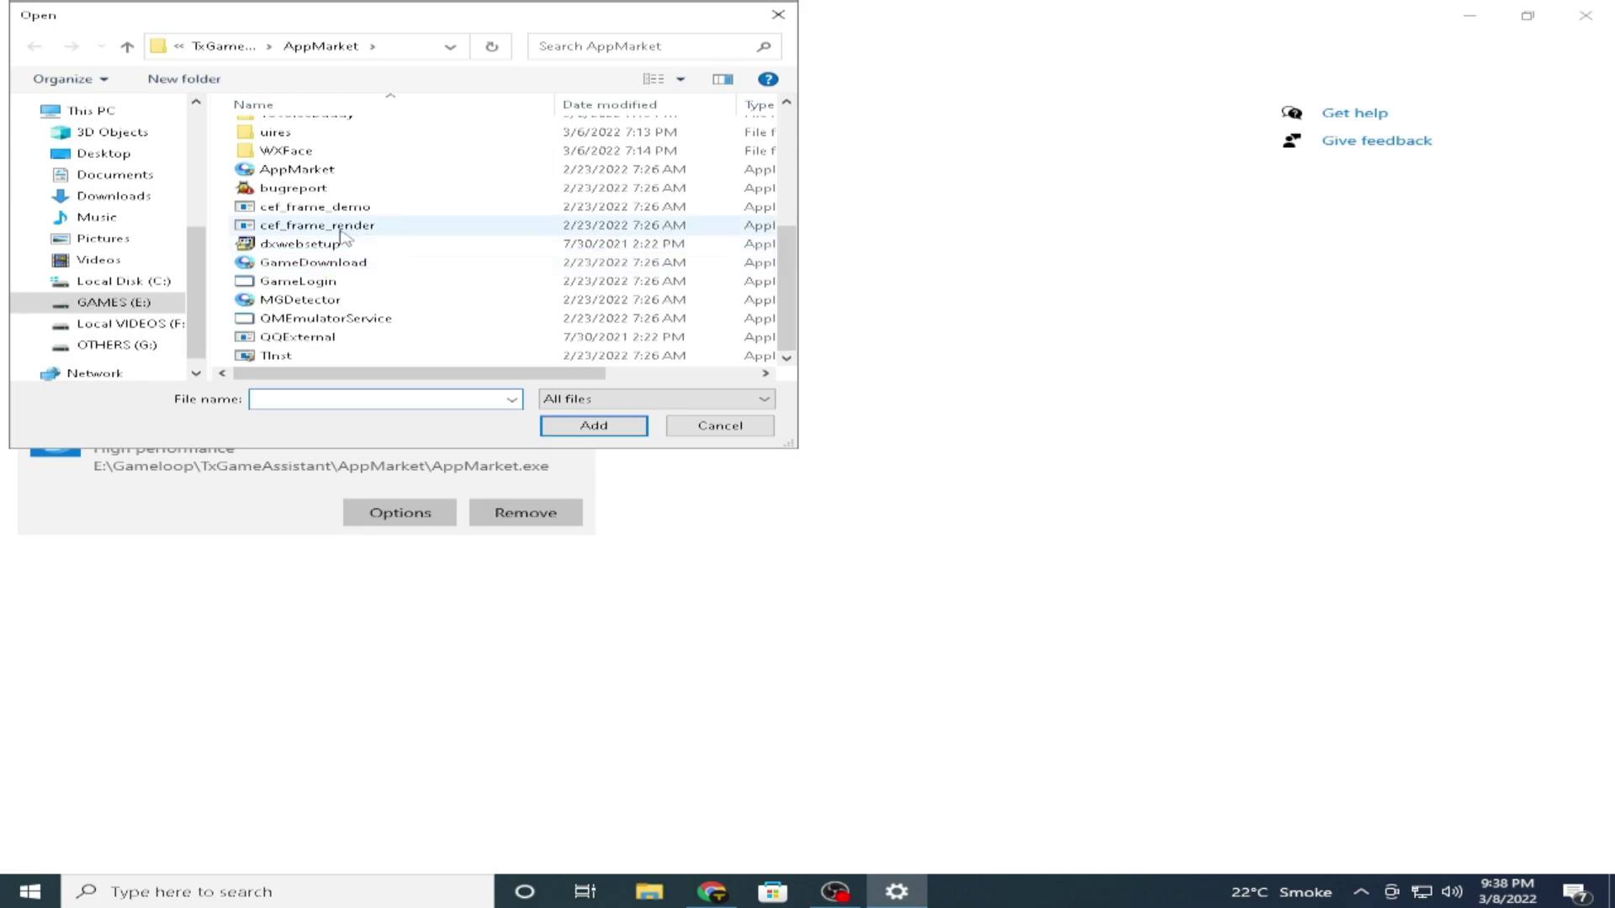
pyautogui.doubleClick(340, 235)
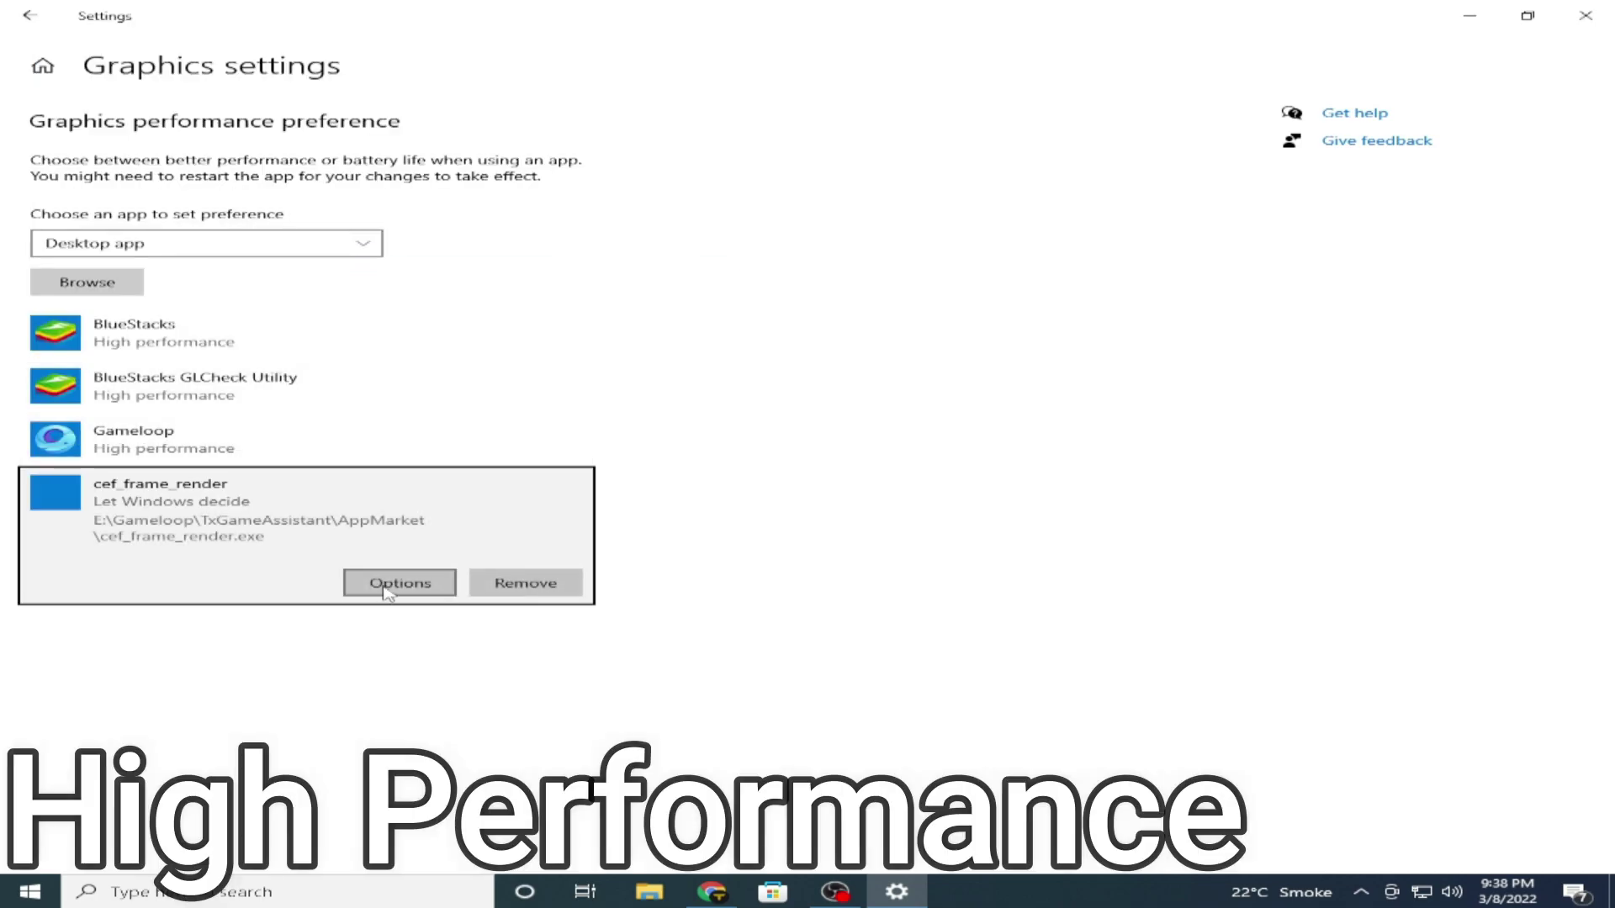
pyautogui.click(386, 586)
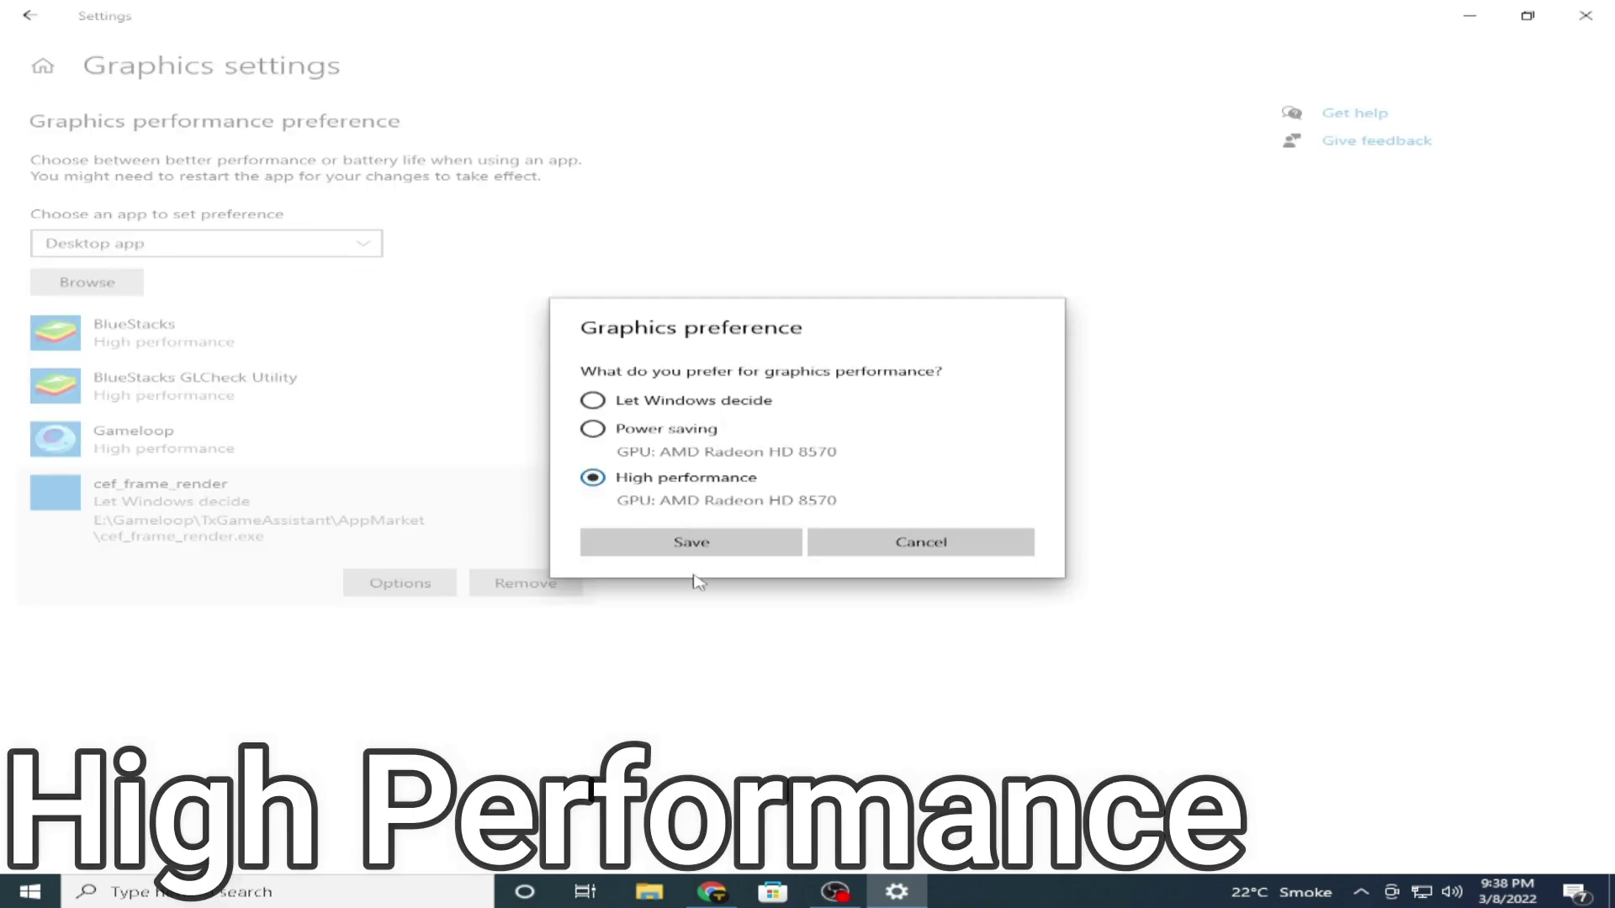
pyautogui.click(685, 542)
# Step: Add cef_frame_demo from the AppMarket folder to the graphics preference apps and set it to High performance
pyautogui.click(134, 283)
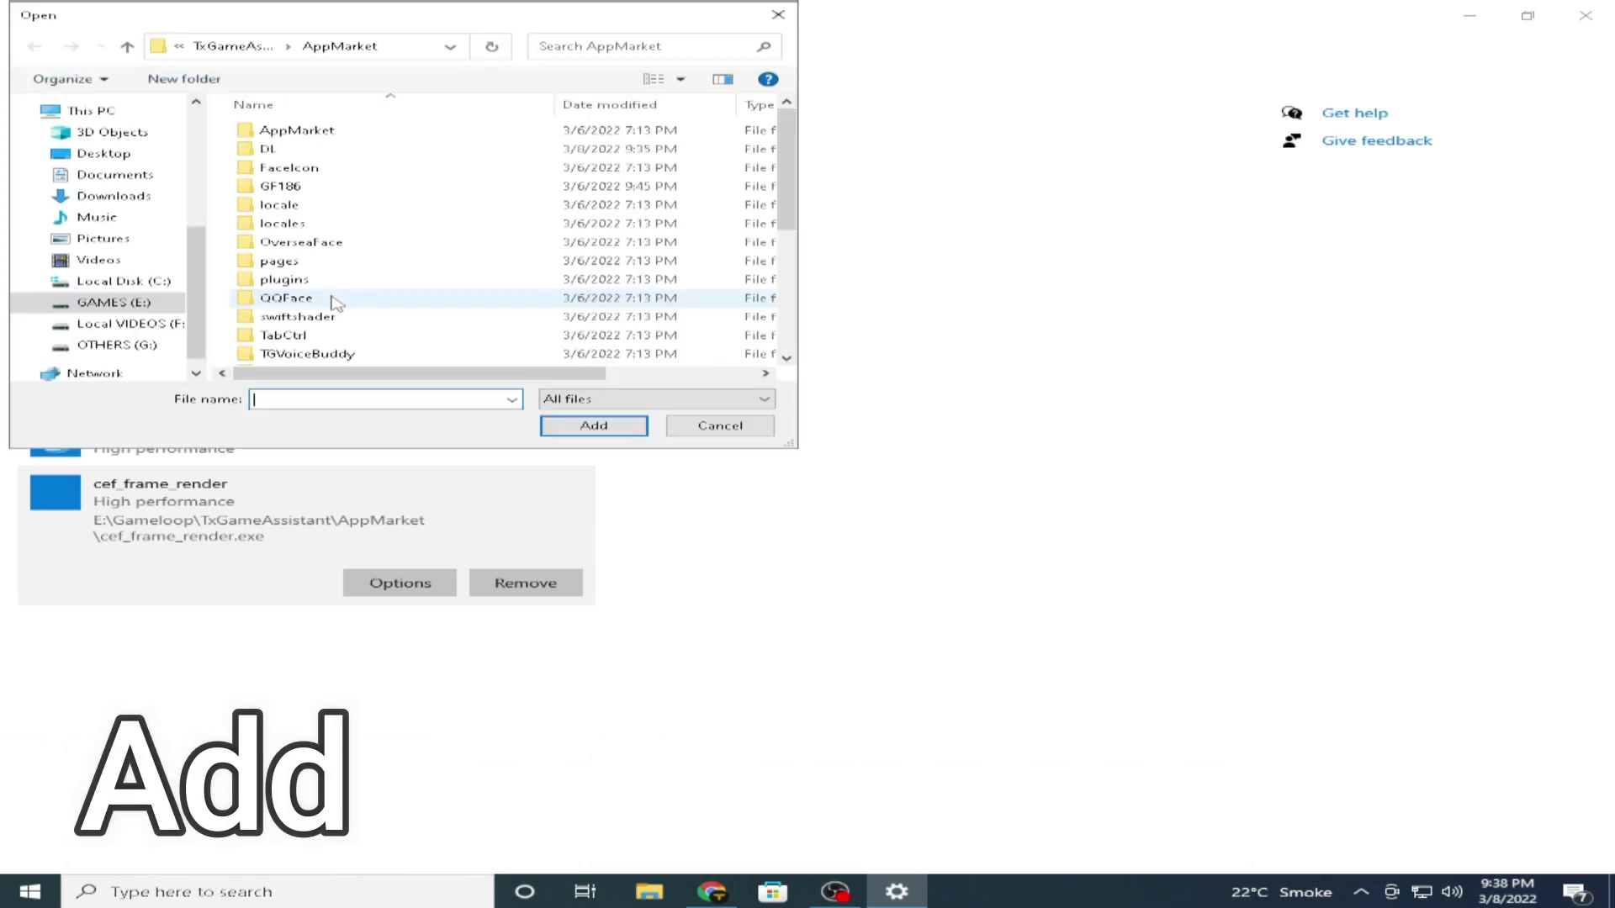
pyautogui.scroll(-3, 336, 313)
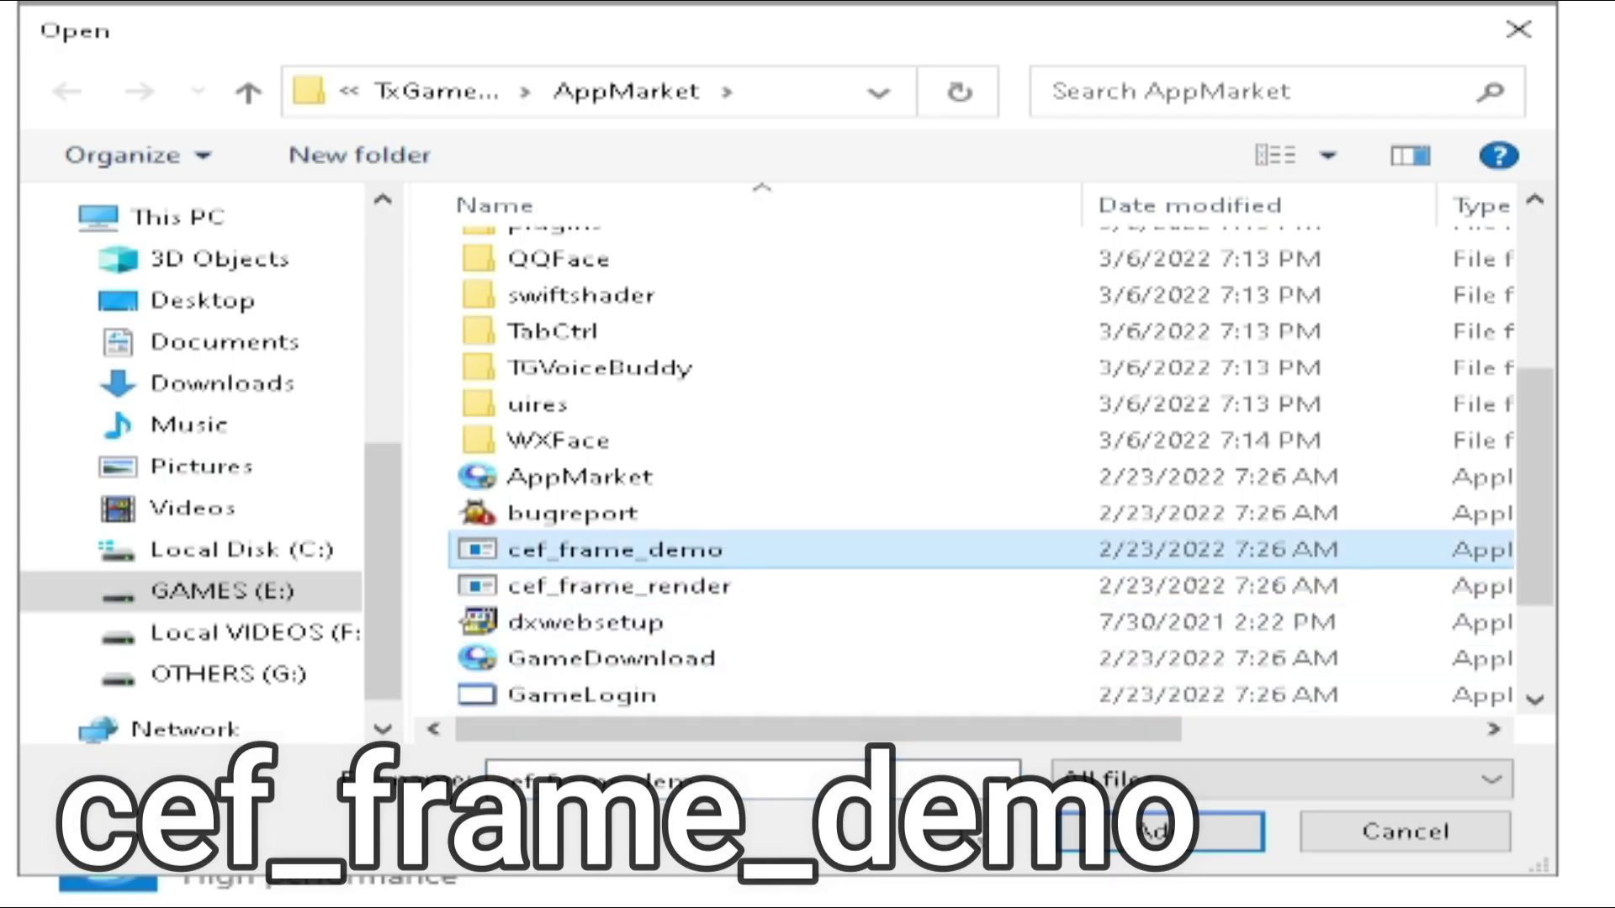
pyautogui.doubleClick(353, 278)
pyautogui.click(392, 586)
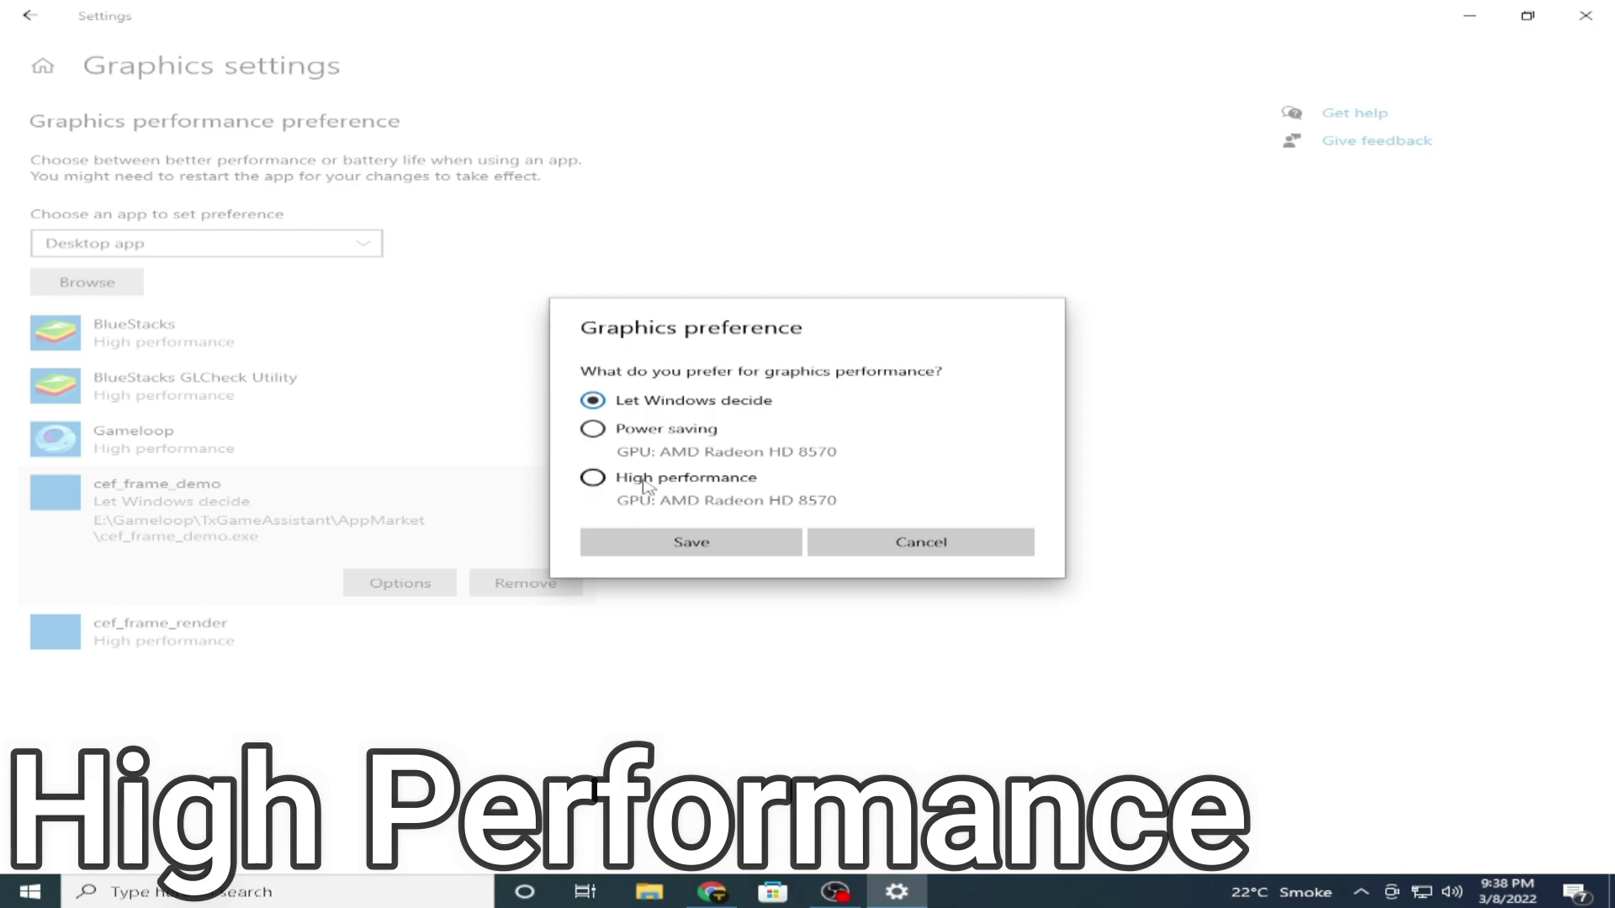
pyautogui.click(646, 486)
pyautogui.click(686, 542)
# Step: Add GameDownload from the AppMarket folder to the graphics preference apps and set it to High performance
pyautogui.click(69, 285)
pyautogui.scroll(-3, 488, 269)
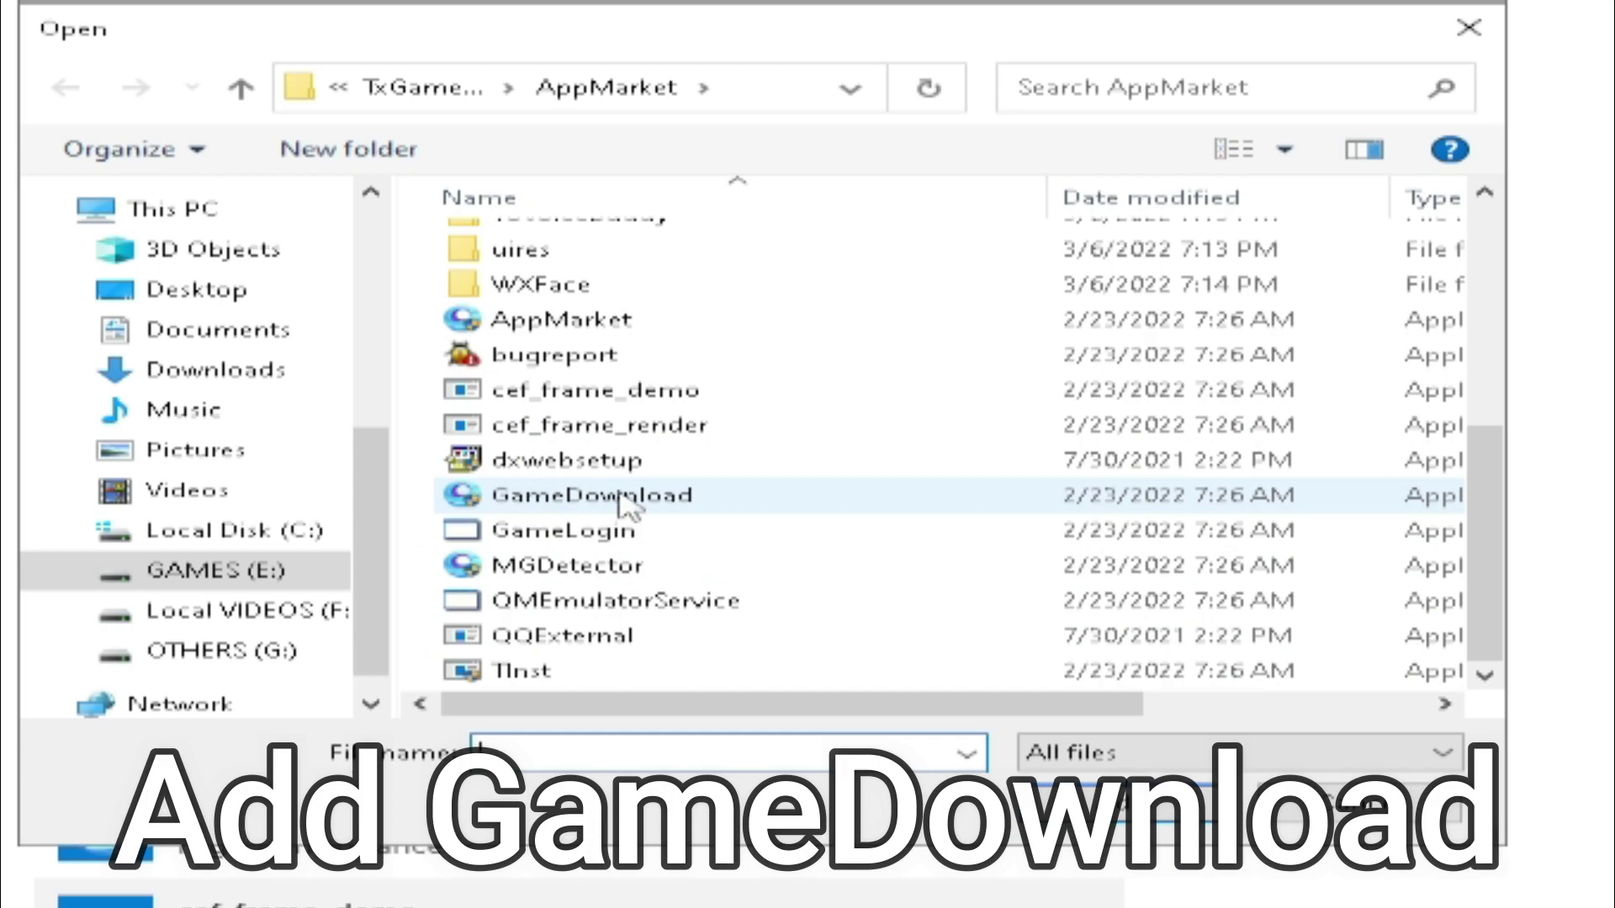
pyautogui.click(626, 504)
pyautogui.press('Return')
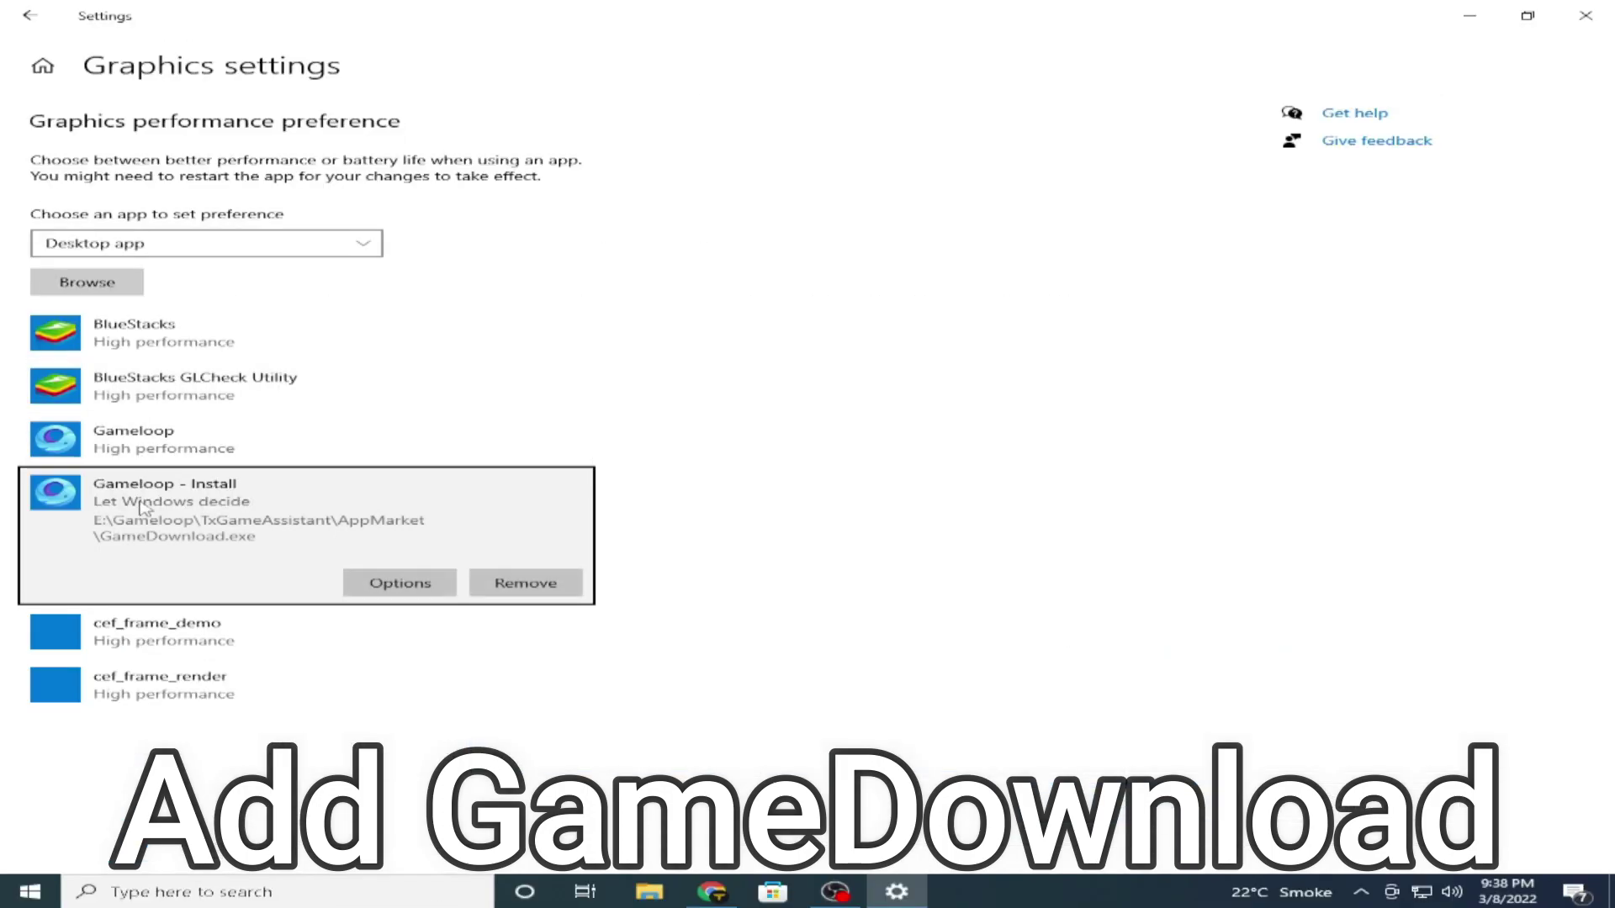
pyautogui.click(412, 579)
pyautogui.click(677, 477)
pyautogui.click(684, 543)
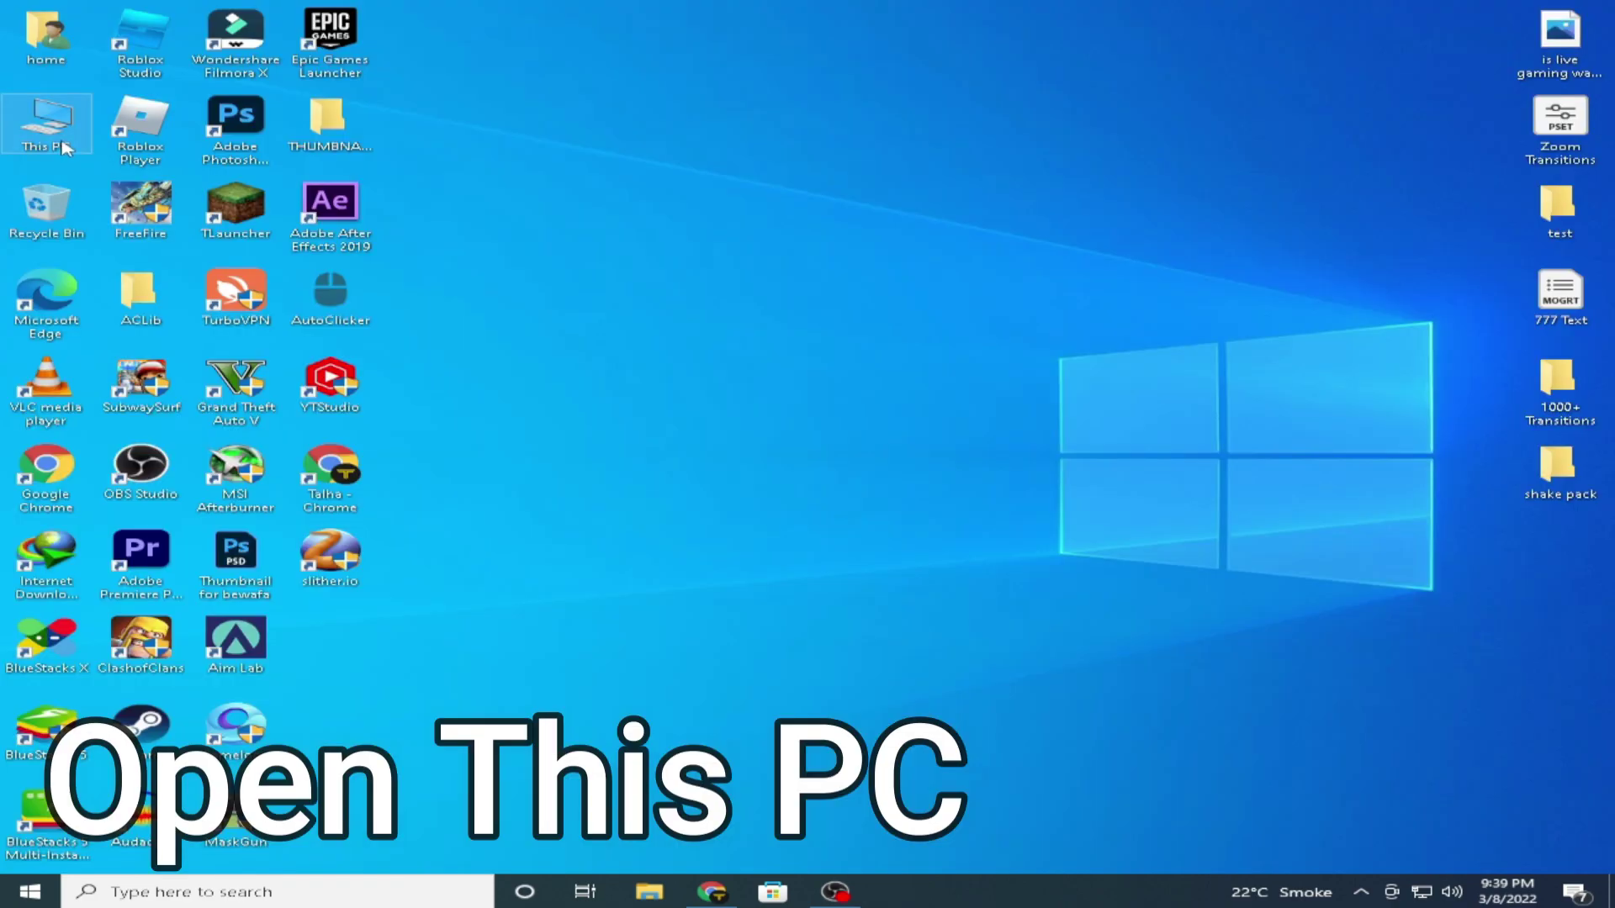
# Step: Switch to This PC in File Explorer, show the computer's properties and open its System Protection settings
pyautogui.doubleClick(66, 149)
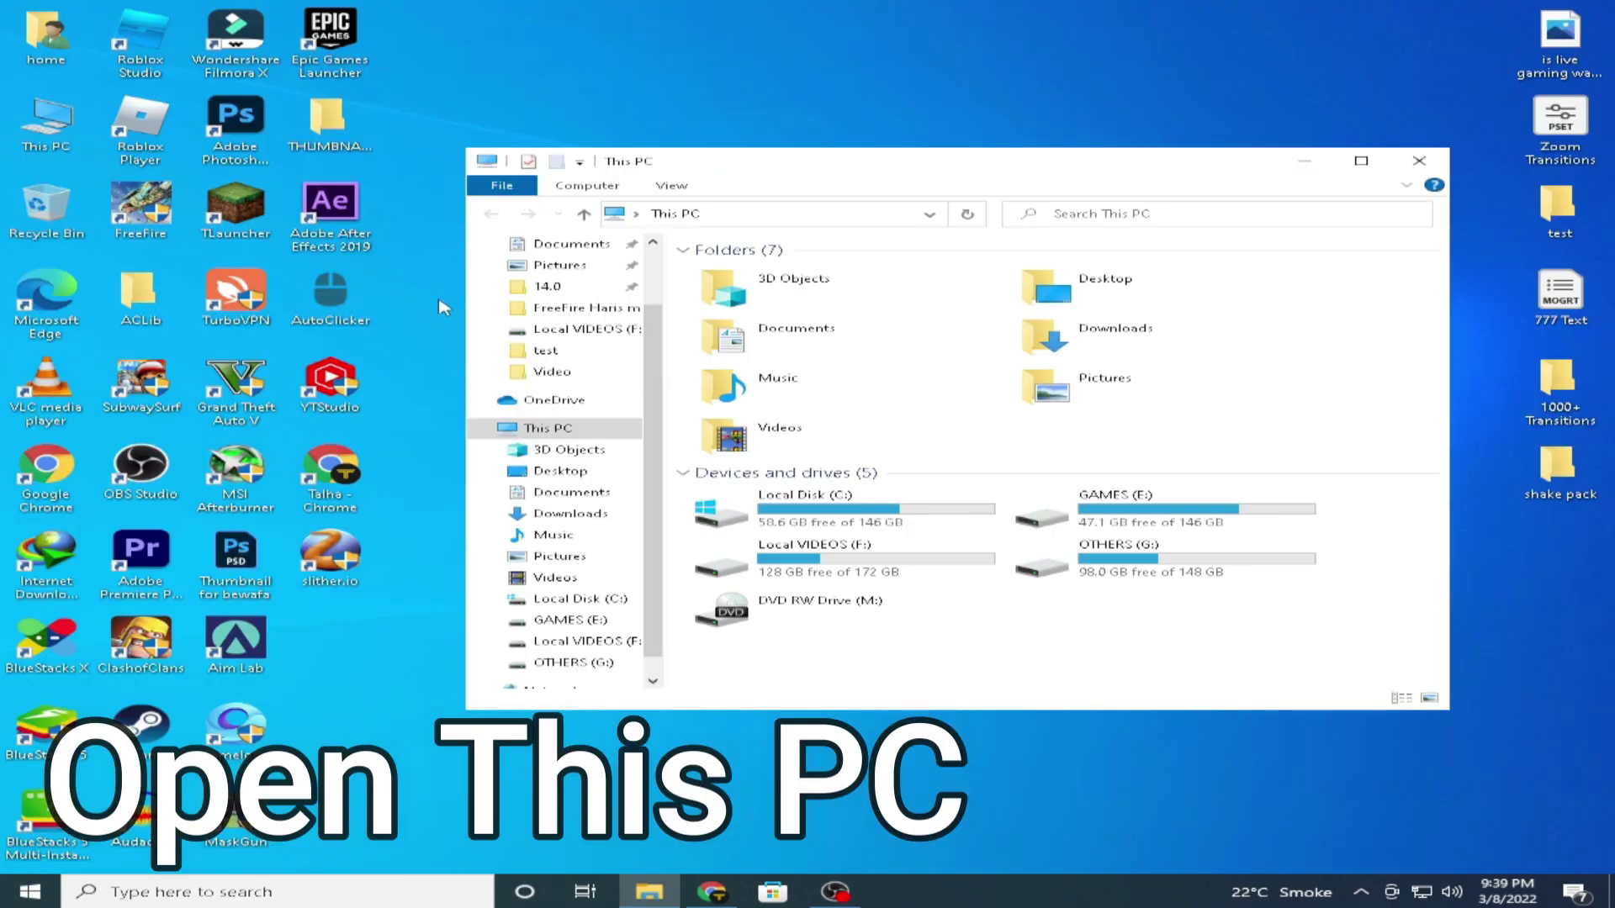
pyautogui.click(1392, 163)
pyautogui.rightClick(575, 487)
pyautogui.click(652, 653)
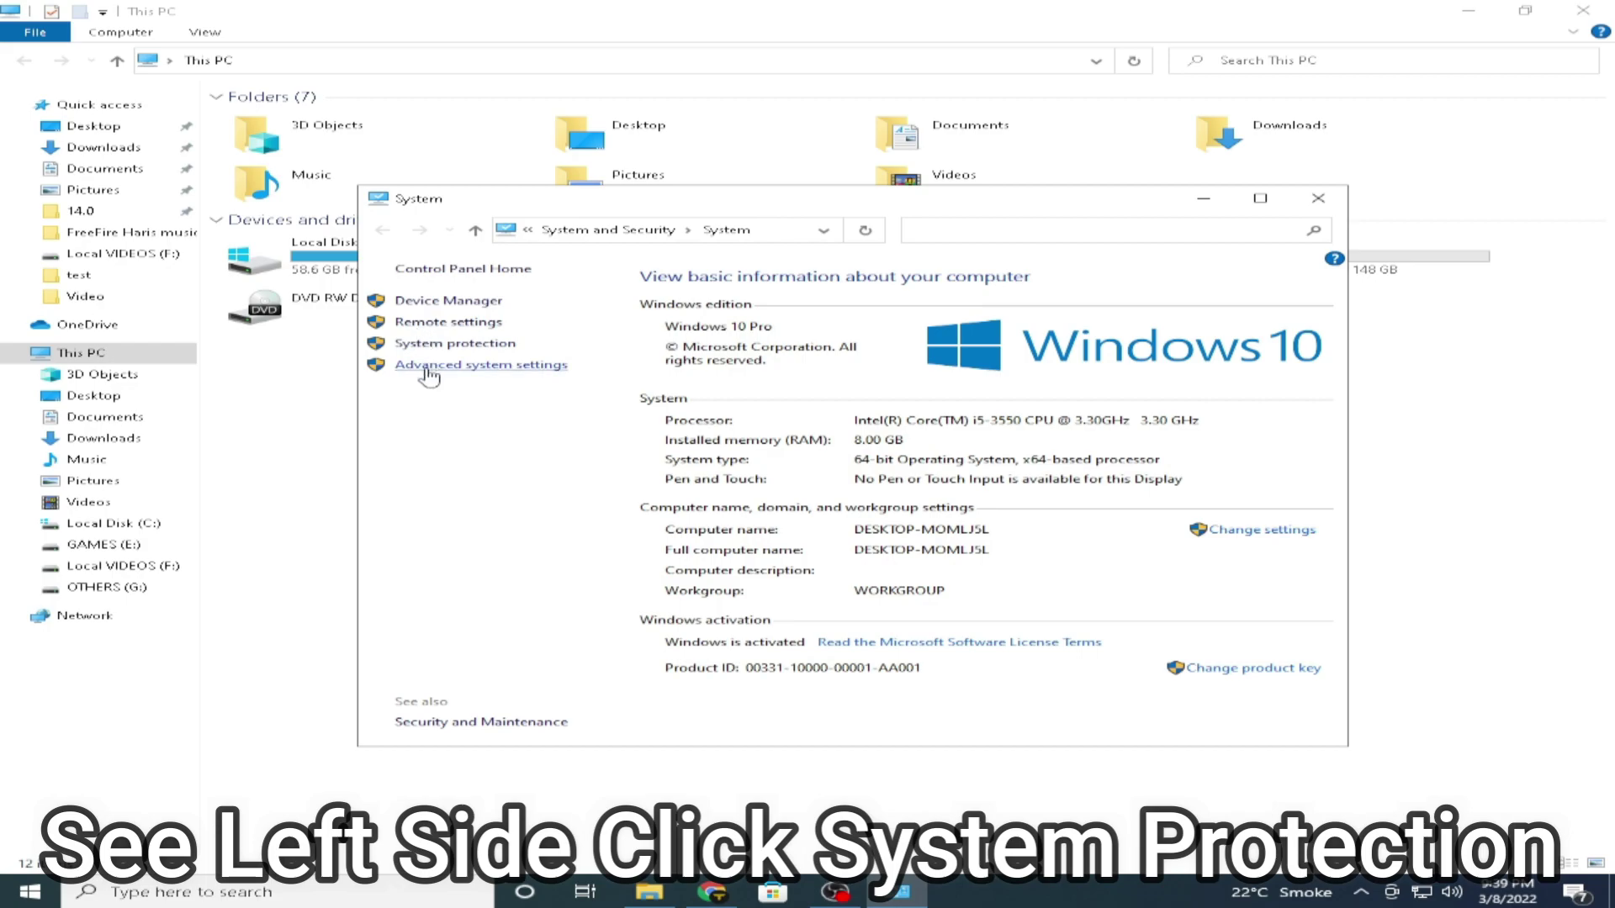
pyautogui.click(424, 344)
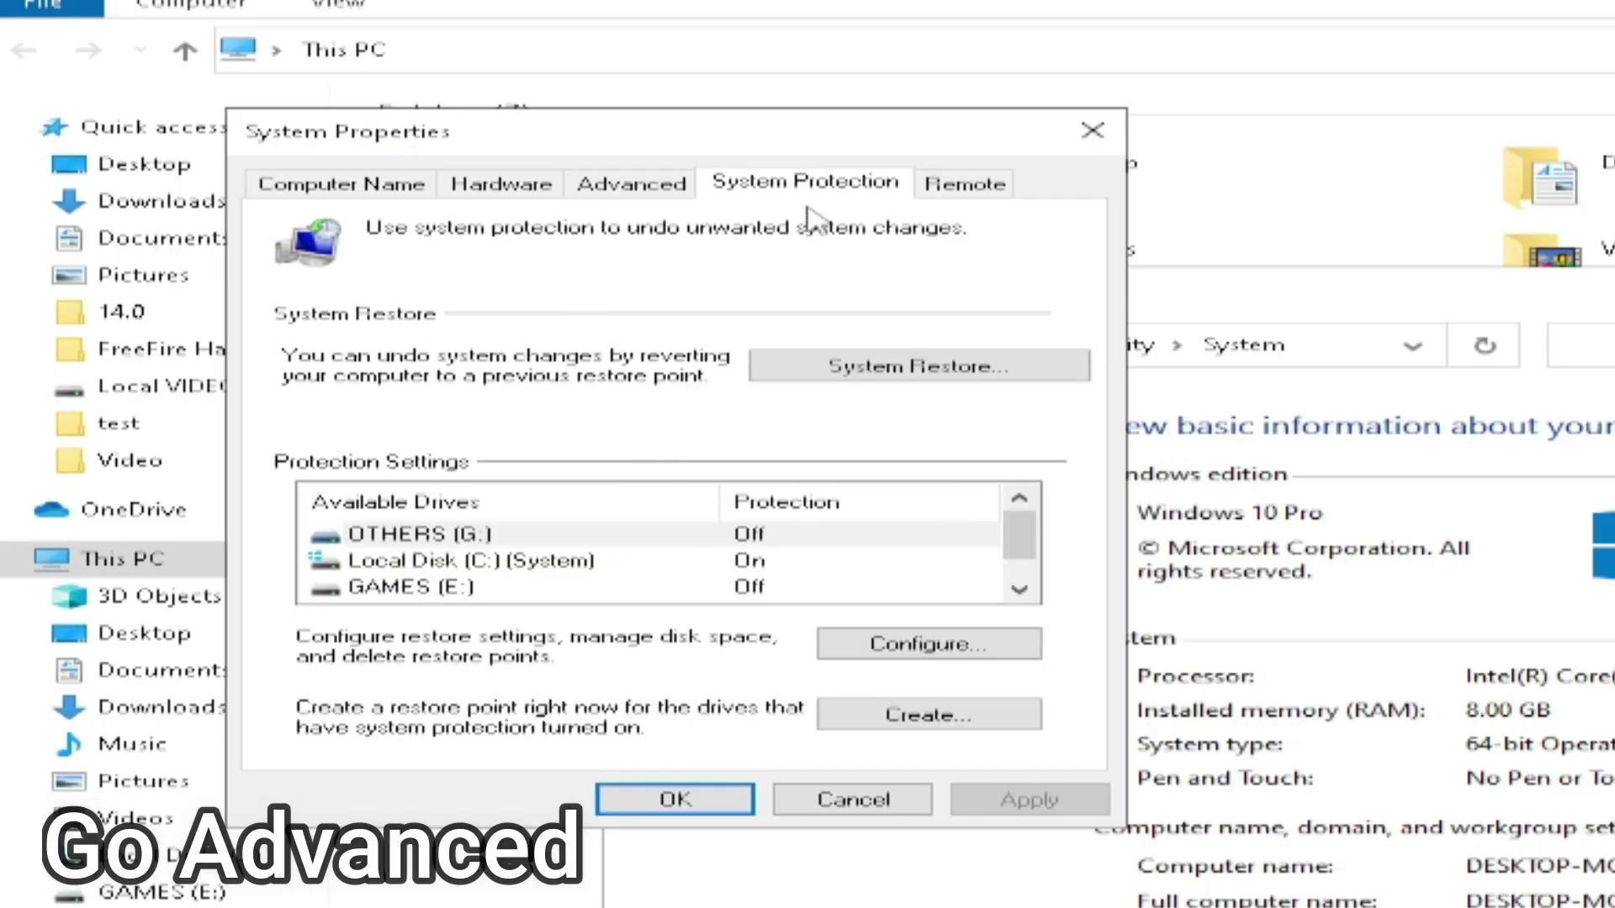
# Step: Set the advanced Windows performance options to Adjust for best performance, then apply and close the system properties
pyautogui.click(685, 186)
pyautogui.click(925, 358)
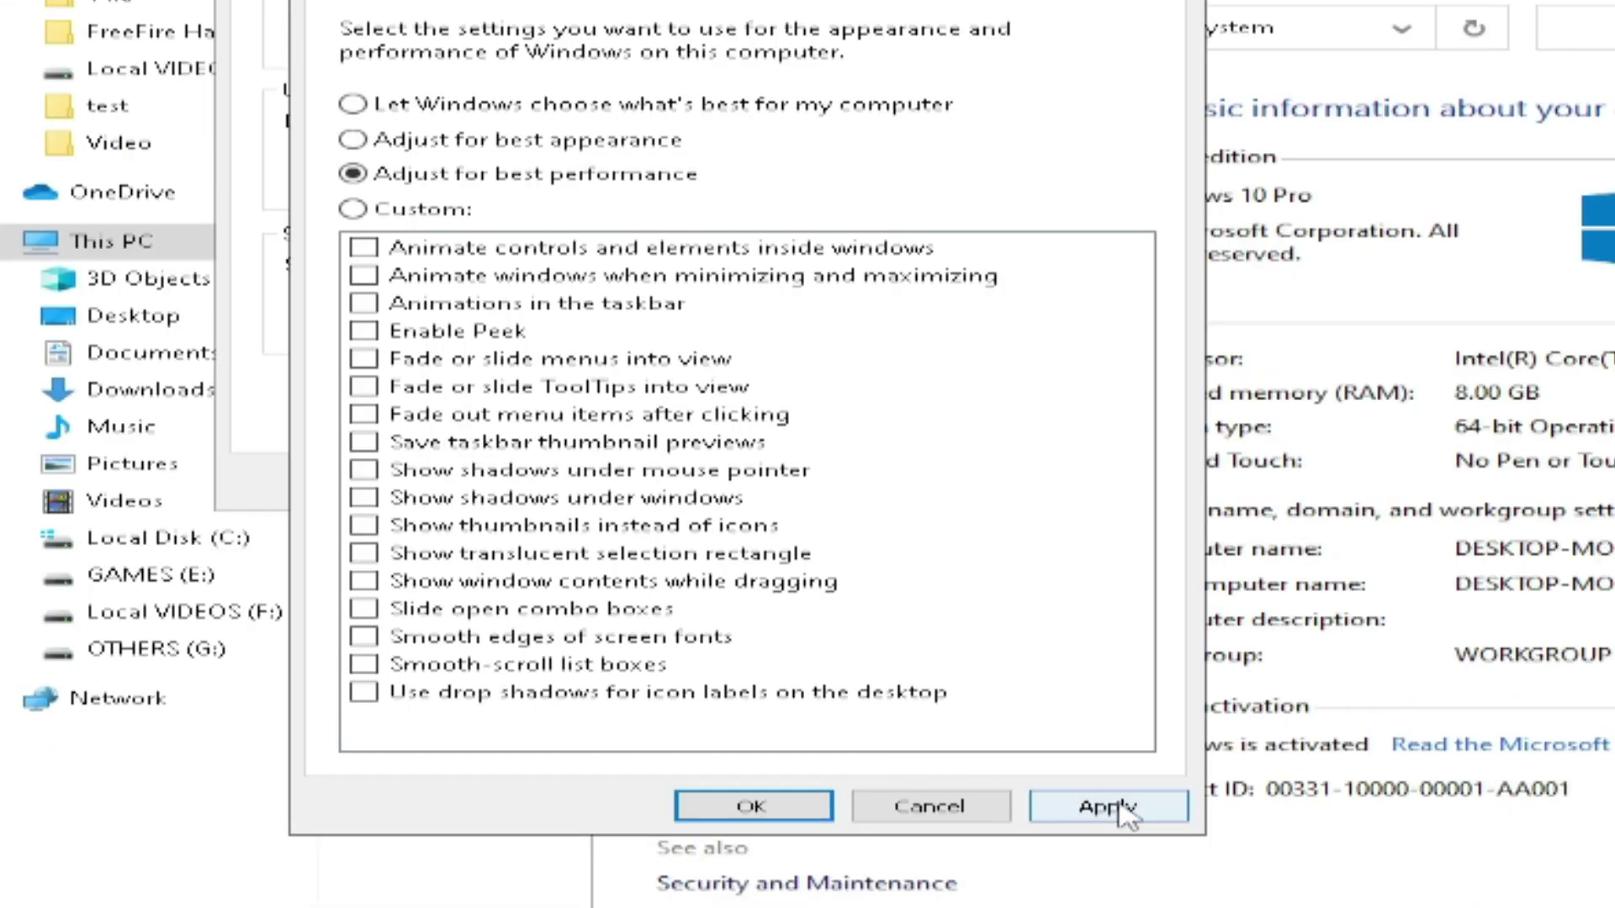
pyautogui.click(1114, 805)
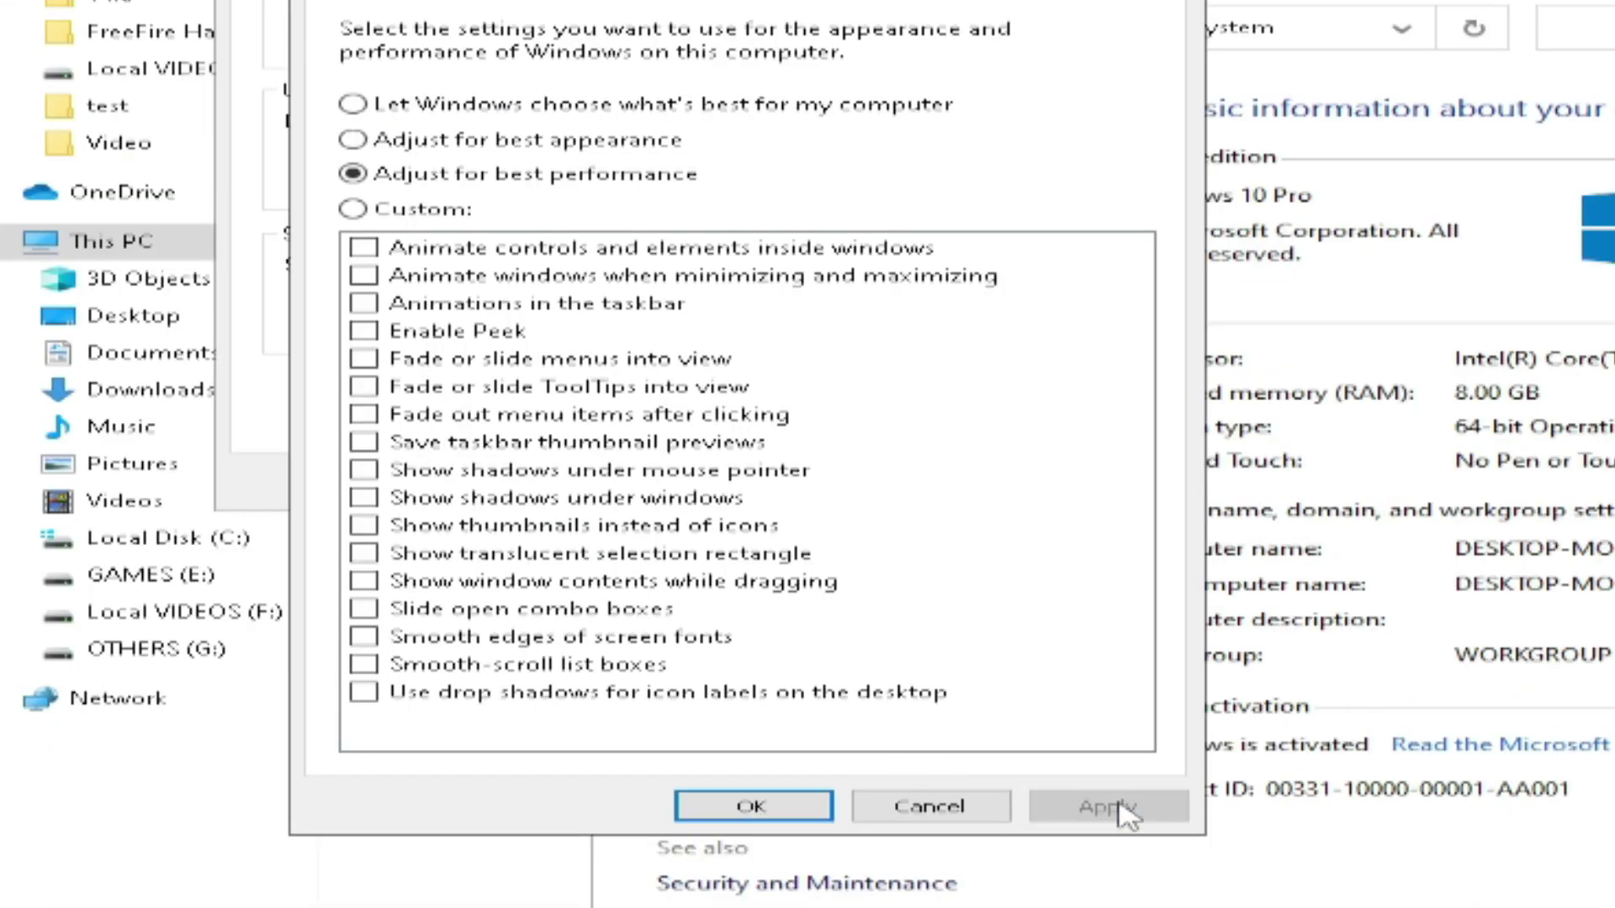
pyautogui.click(786, 807)
pyautogui.click(664, 480)
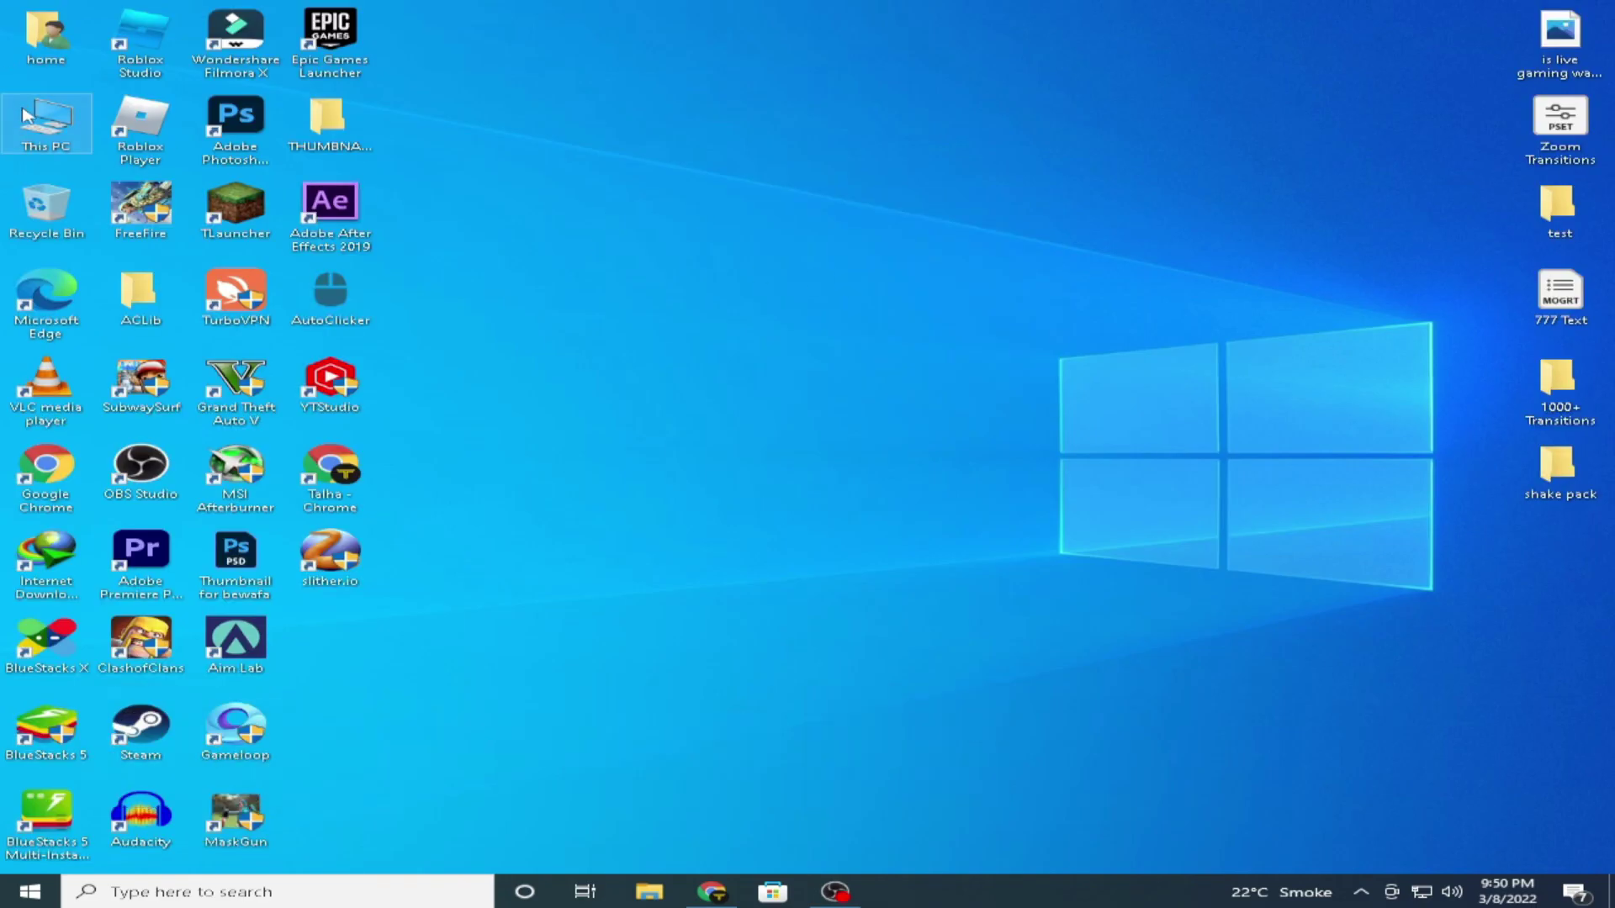
# Step: Open the ui folder inside Gameloop\TxGameAssistant on the GAMES (E:) drive in File Explorer
pyautogui.doubleClick(11, 107)
pyautogui.doubleClick(577, 227)
pyautogui.click(515, 148)
pyautogui.doubleClick(515, 148)
pyautogui.doubleClick(377, 122)
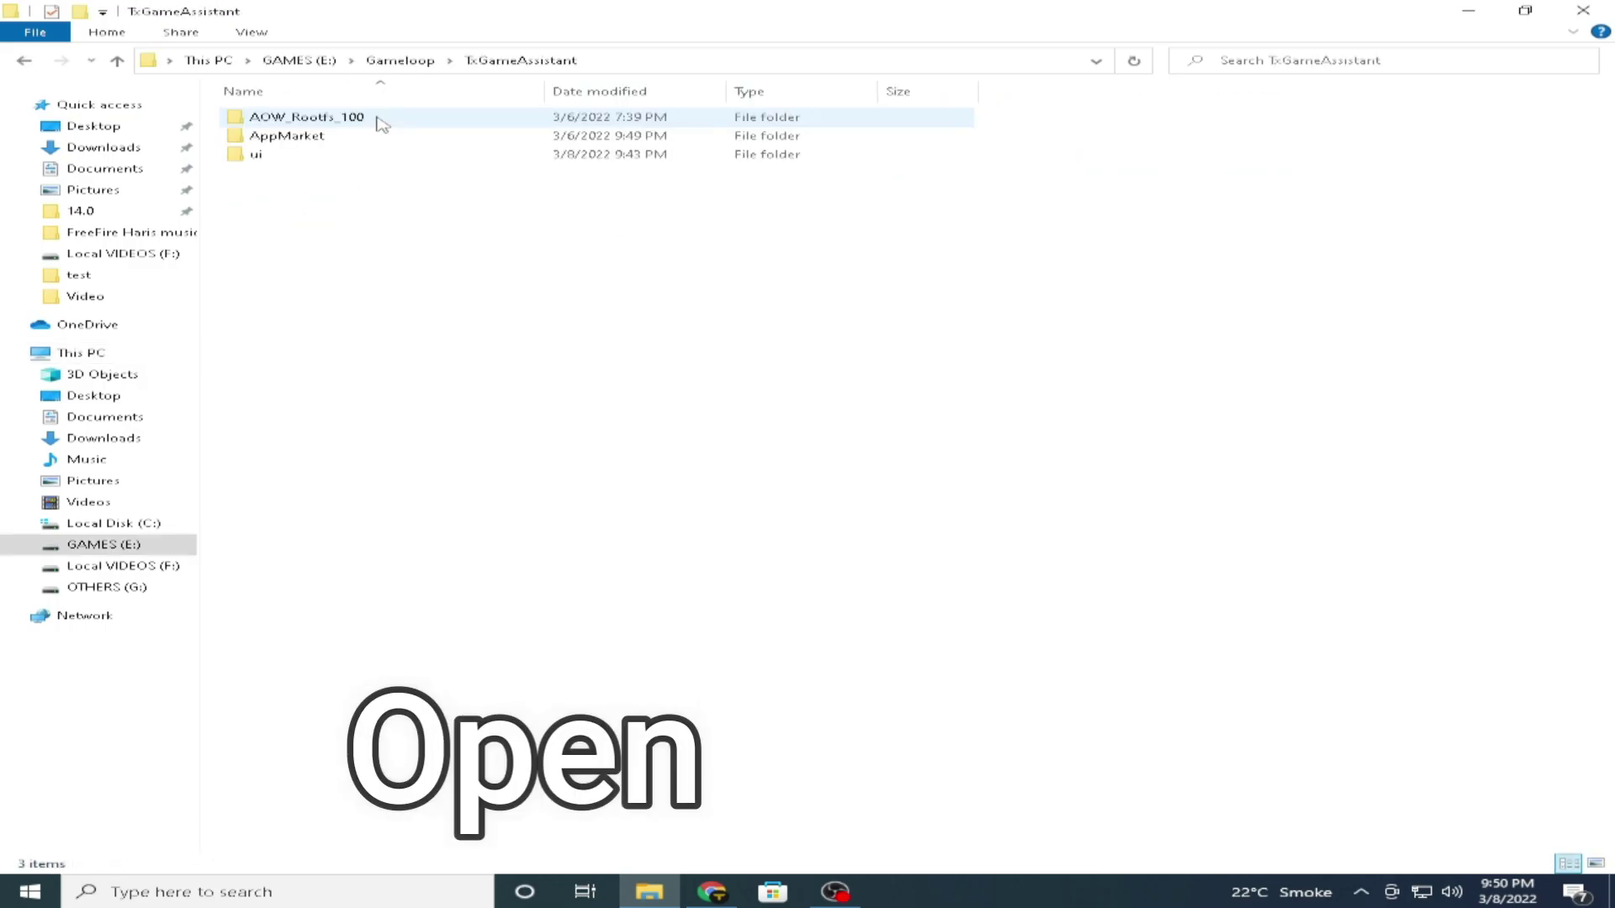
pyautogui.doubleClick(362, 158)
pyautogui.scroll(-1, 362, 159)
# Step: In the AndroidEmulator application's compatibility properties, enable Disable fullscreen optimizations and Run this program as an administrator
pyautogui.click(269, 430)
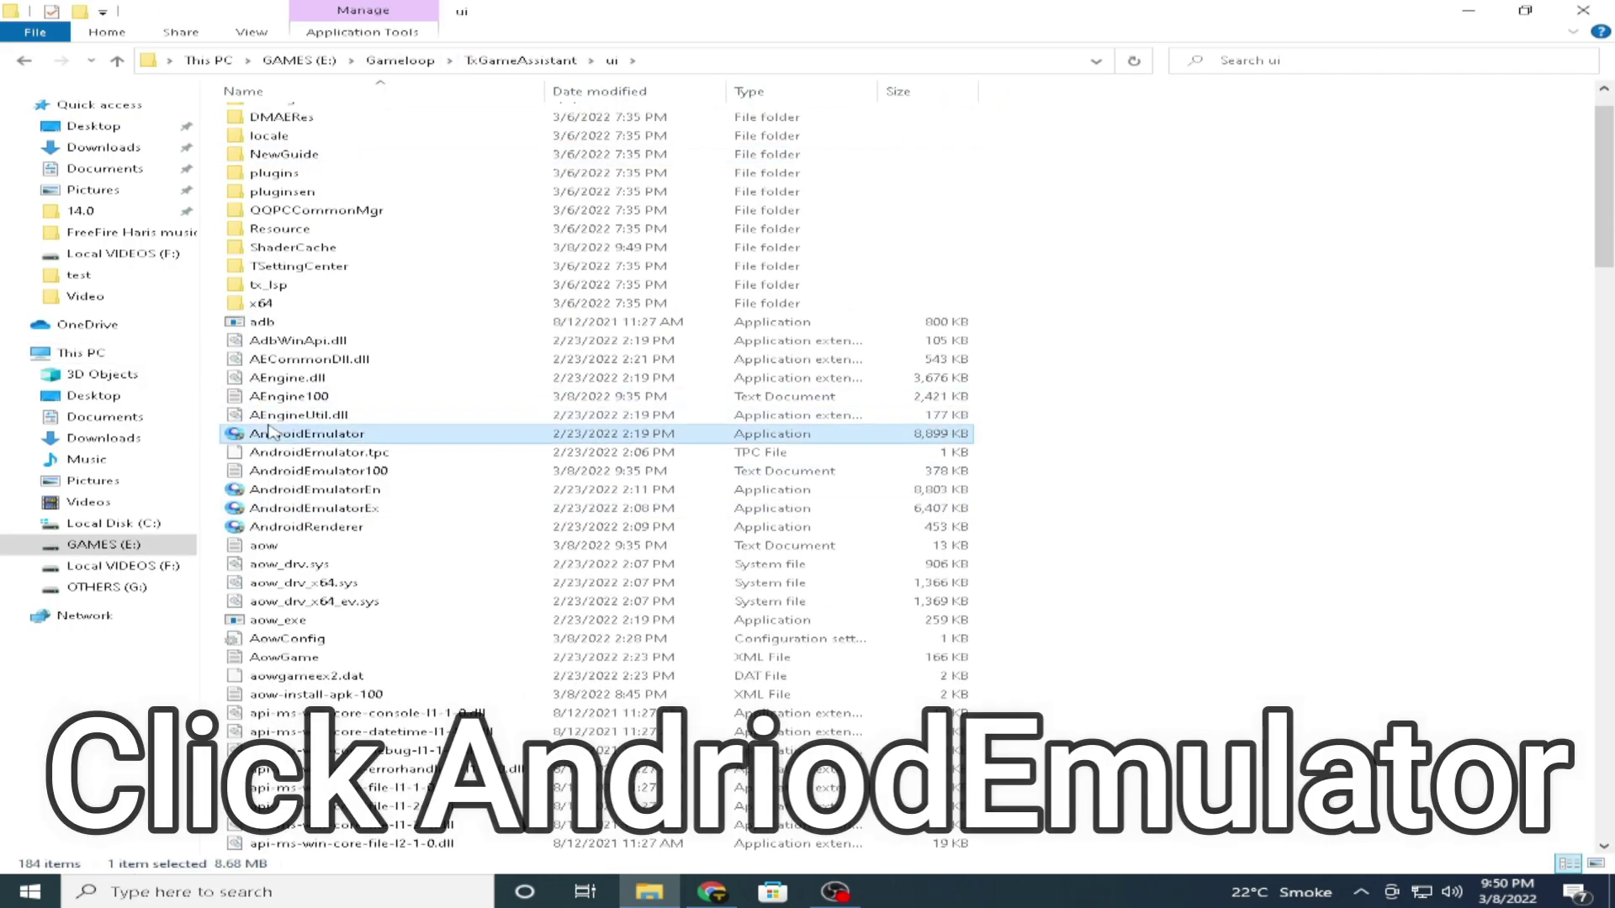
pyautogui.rightClick(283, 439)
pyautogui.click(377, 849)
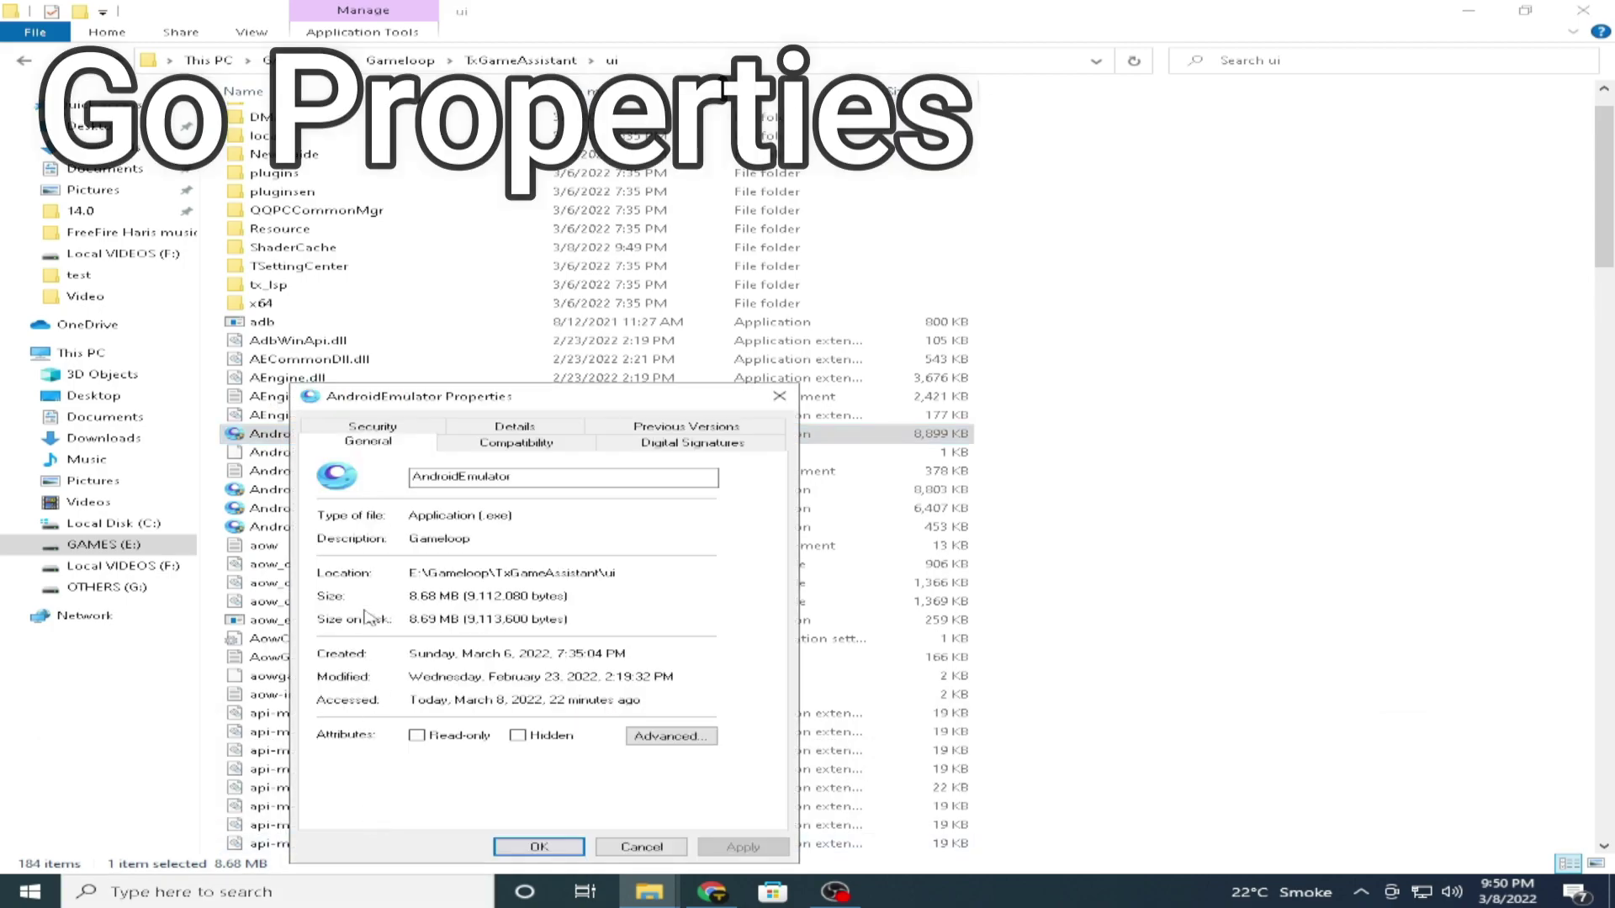
pyautogui.click(673, 201)
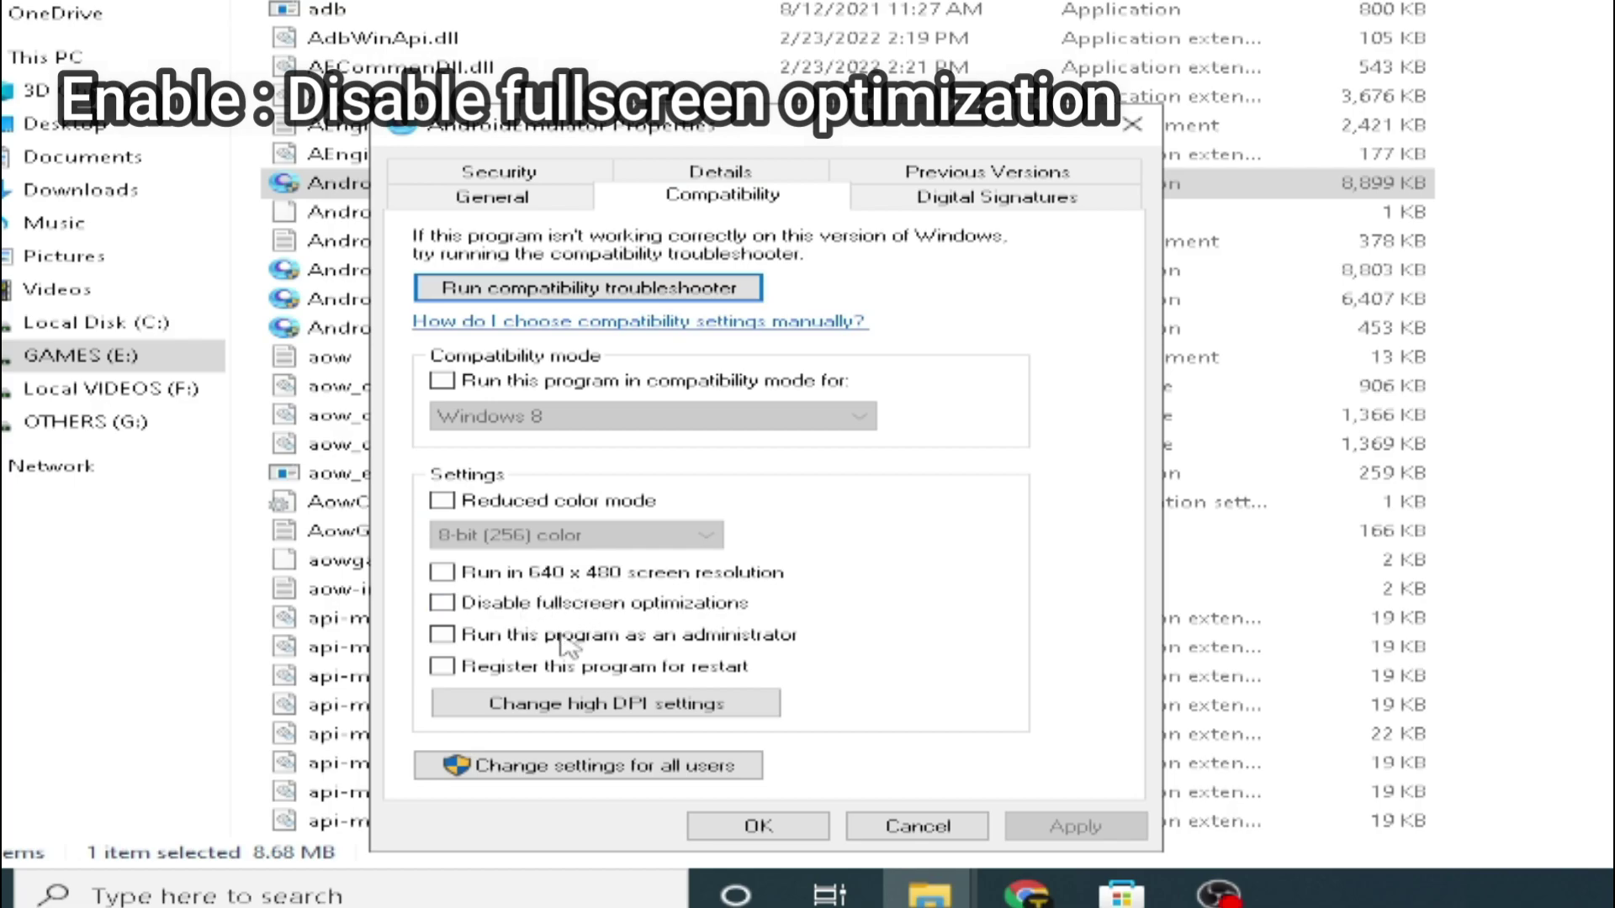
pyautogui.click(467, 612)
# Step: Override AndroidEmulator's high DPI scaling behavior with scaling performed by Application, then apply and close its properties
pyautogui.click(627, 710)
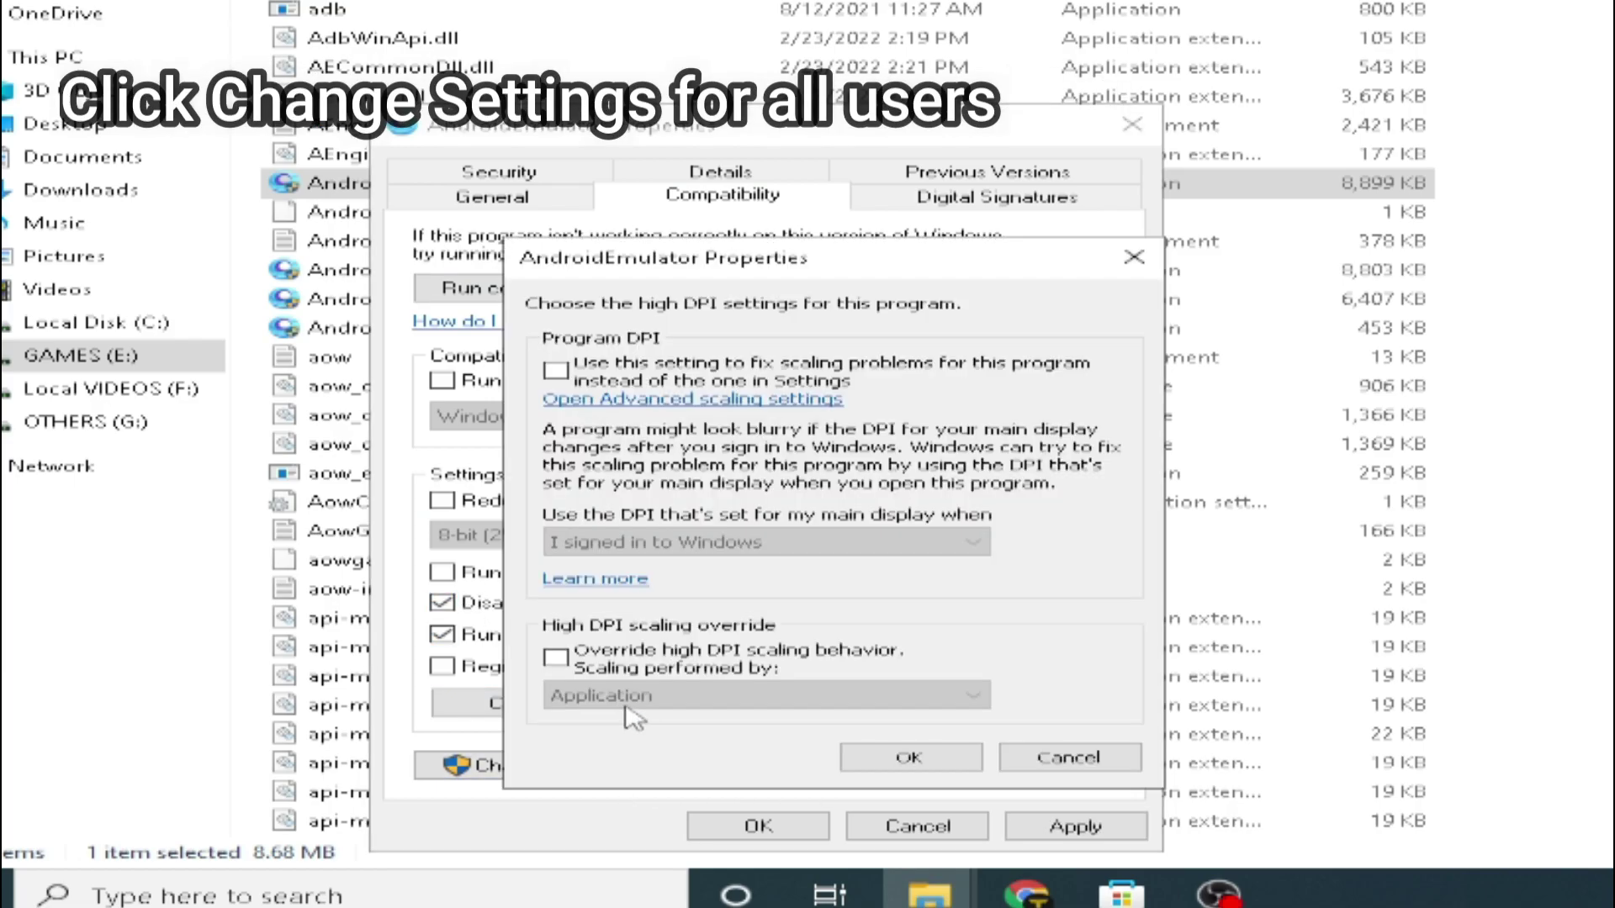
pyautogui.click(691, 649)
pyautogui.click(765, 696)
pyautogui.click(606, 719)
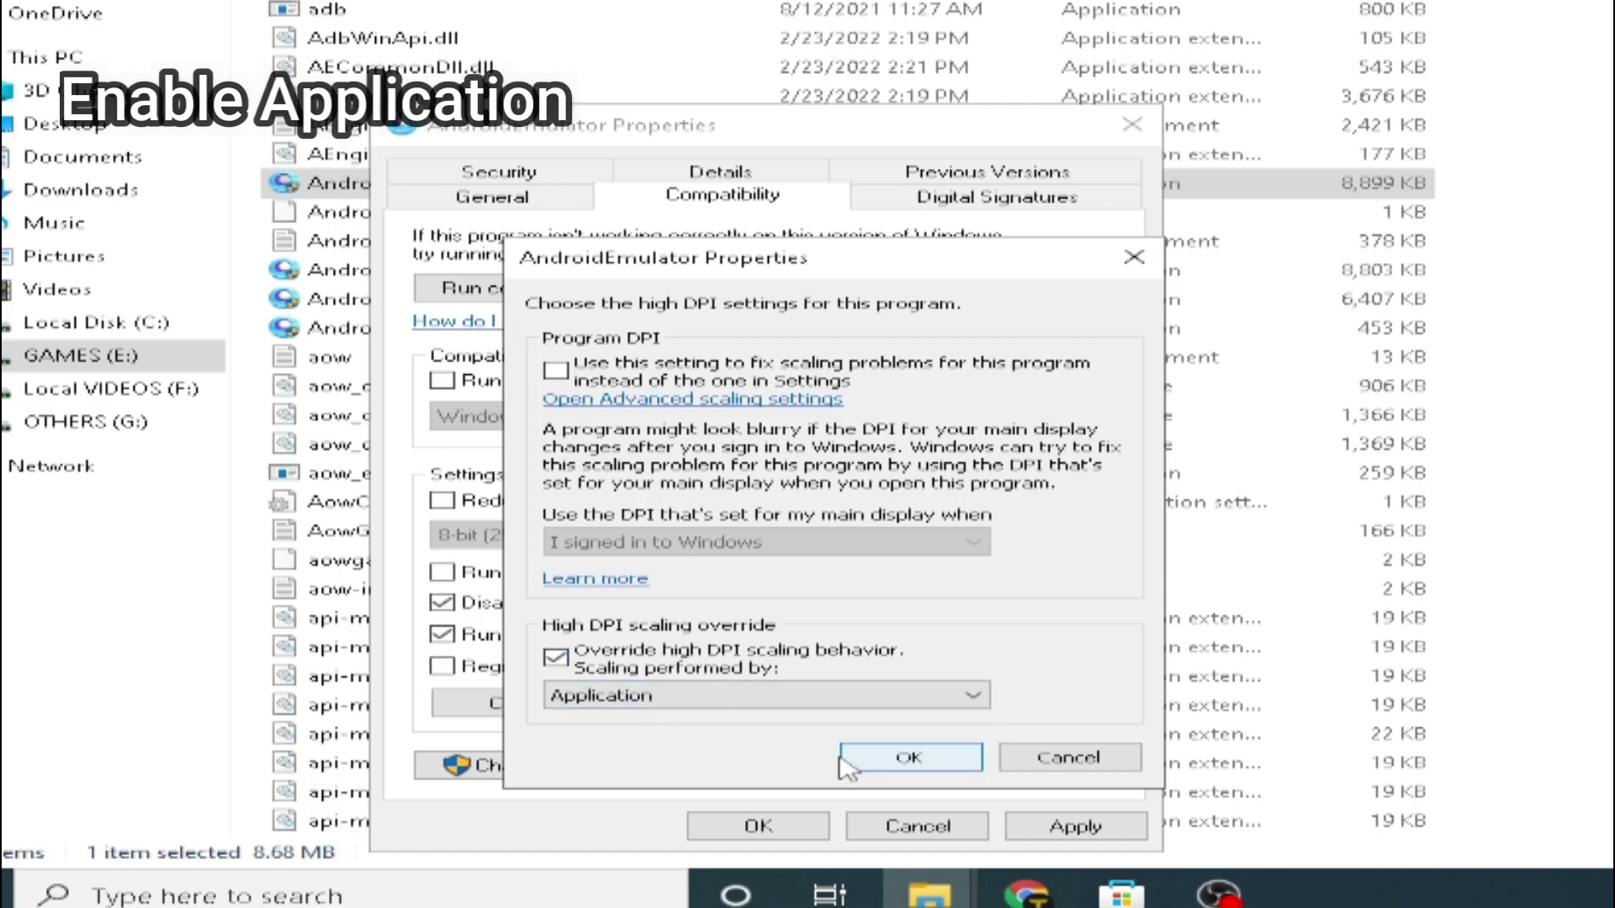
pyautogui.click(866, 757)
pyautogui.click(1074, 825)
pyautogui.click(759, 825)
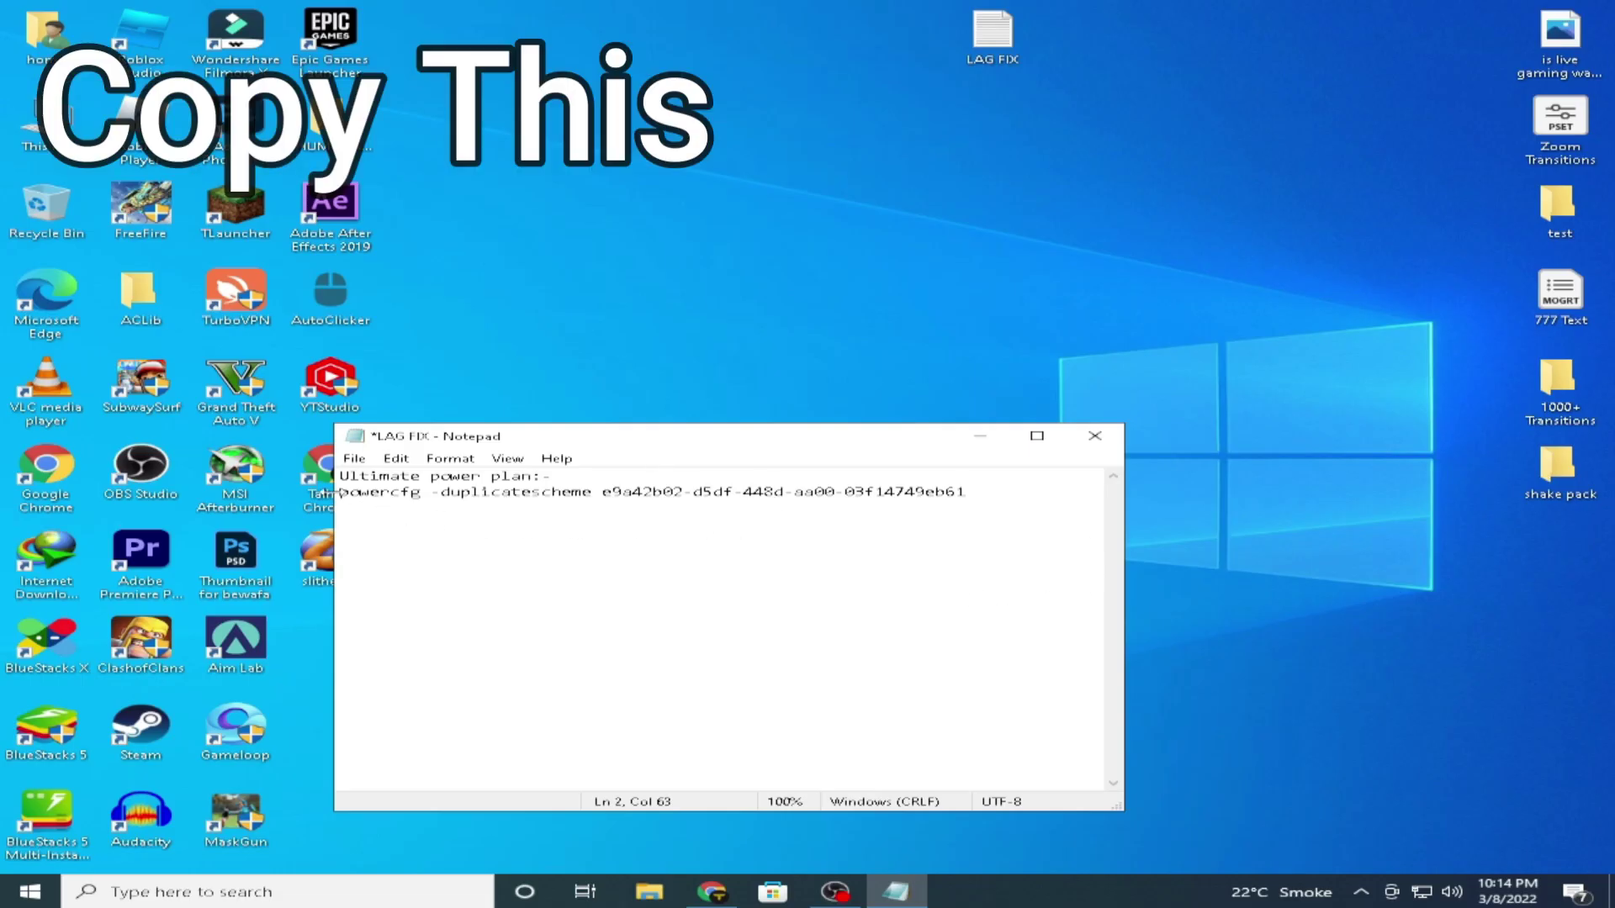
# Step: Copy the powercfg -duplicatescheme command line from the LAG FIX note in Notepad and close the note
pyautogui.moveTo(335, 492); pyautogui.dragTo(985, 492)
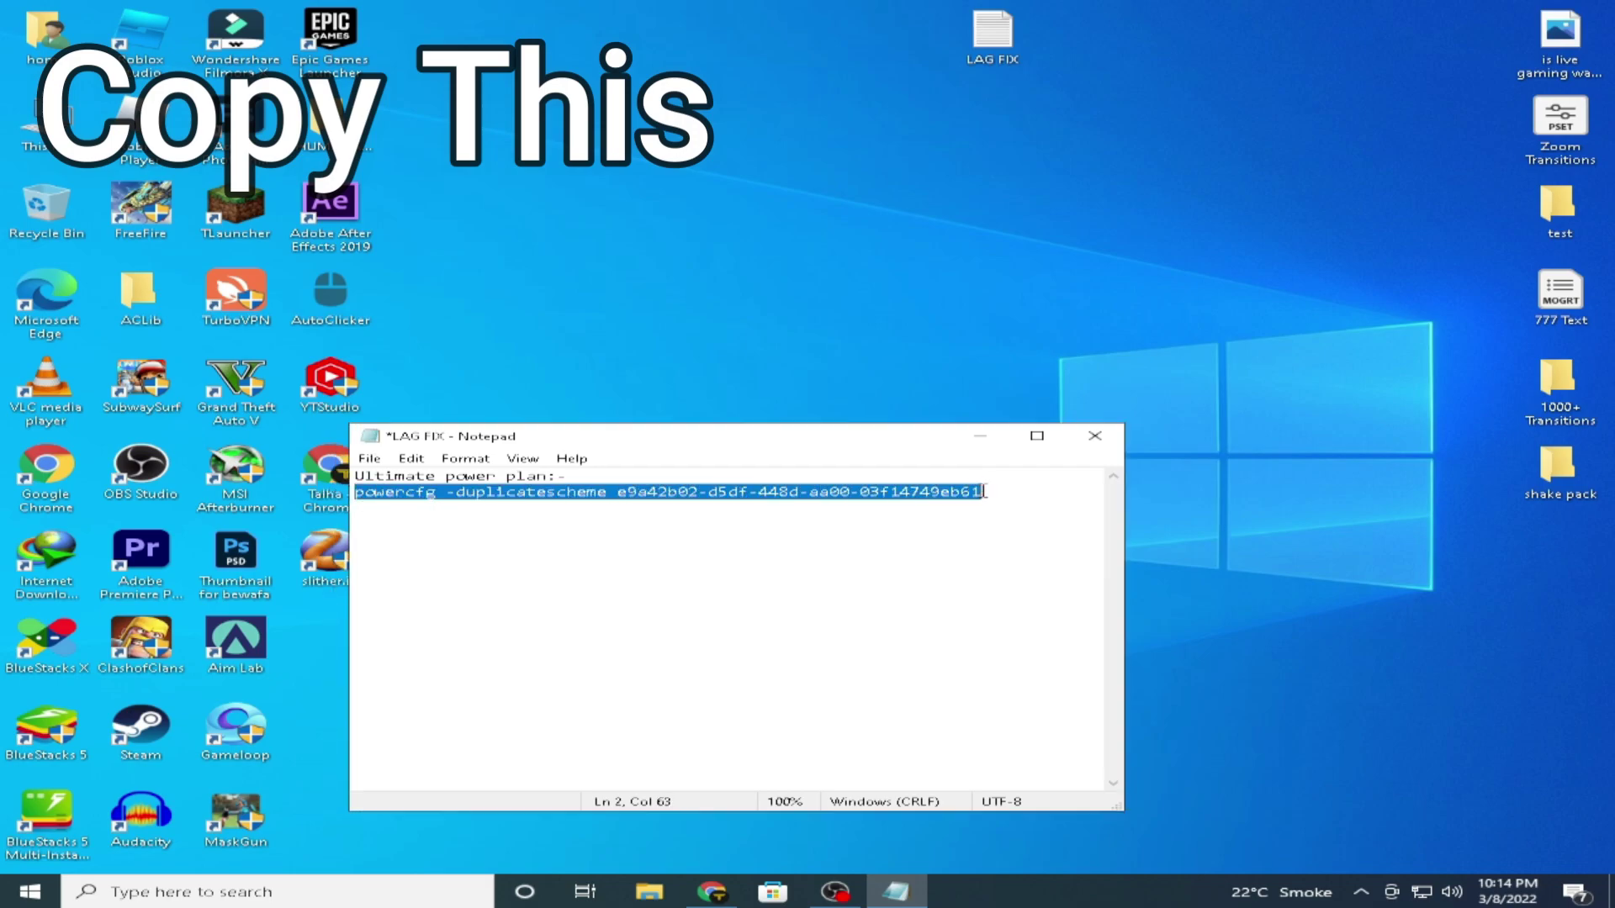
pyautogui.rightClick(985, 496)
pyautogui.click(1022, 534)
pyautogui.click(1095, 435)
pyautogui.click(822, 460)
# Step: Run "powercfg -duplicatescheme e9a42b02-d5df-448d-aa00-03f14749eb61" in Command Prompt opened as administrator, then close it
pyautogui.press('super')
pyautogui.write('cmd')
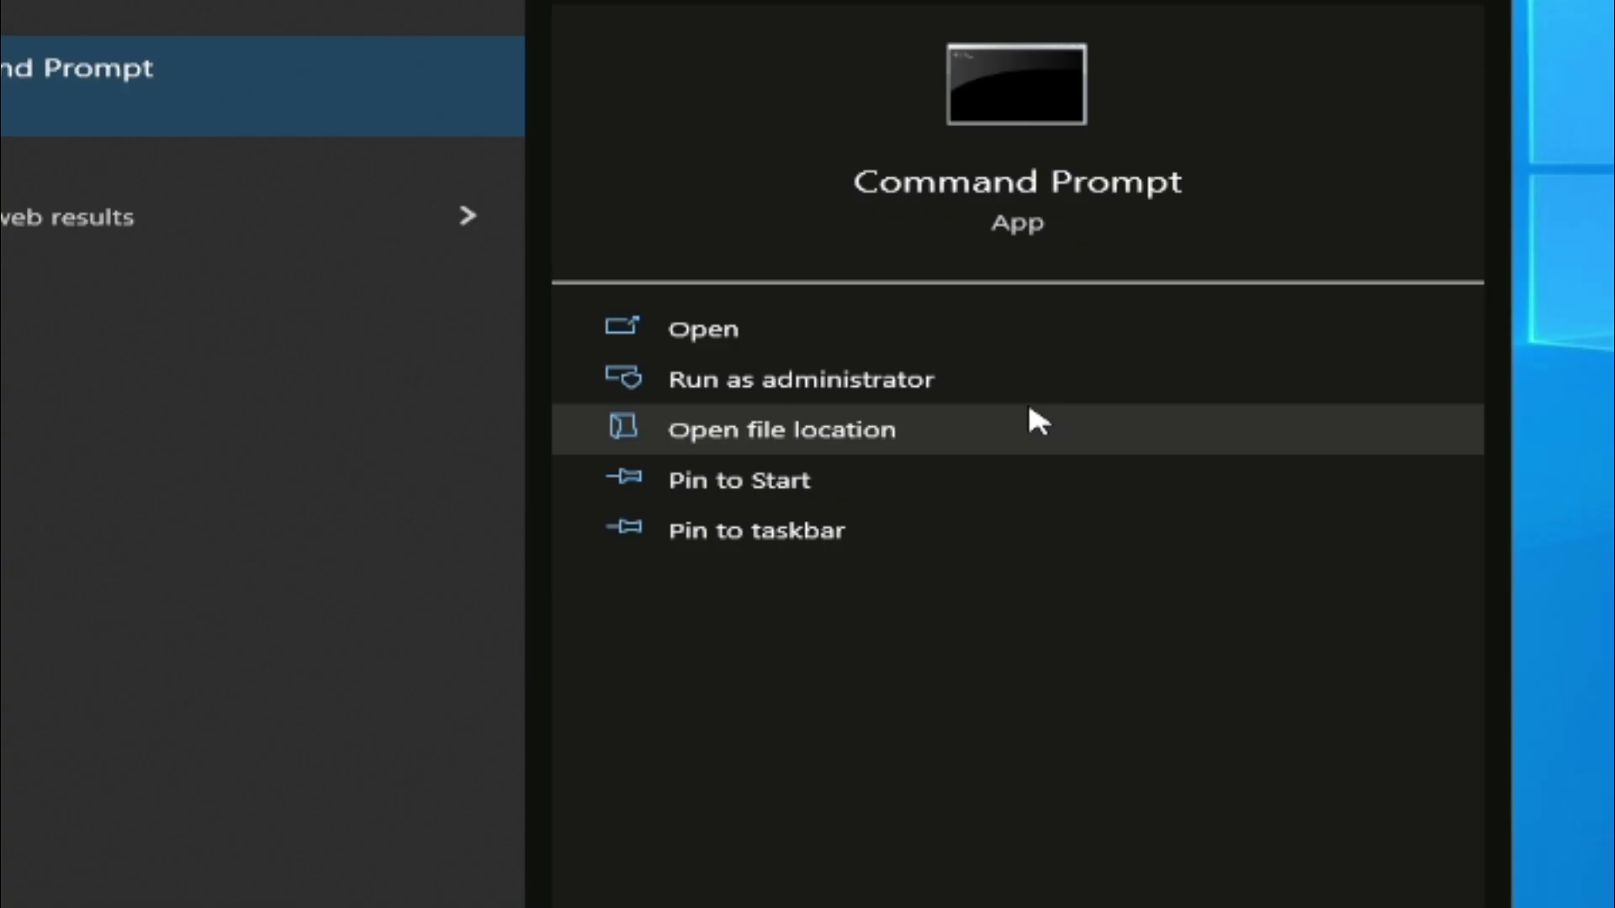
pyautogui.click(1013, 389)
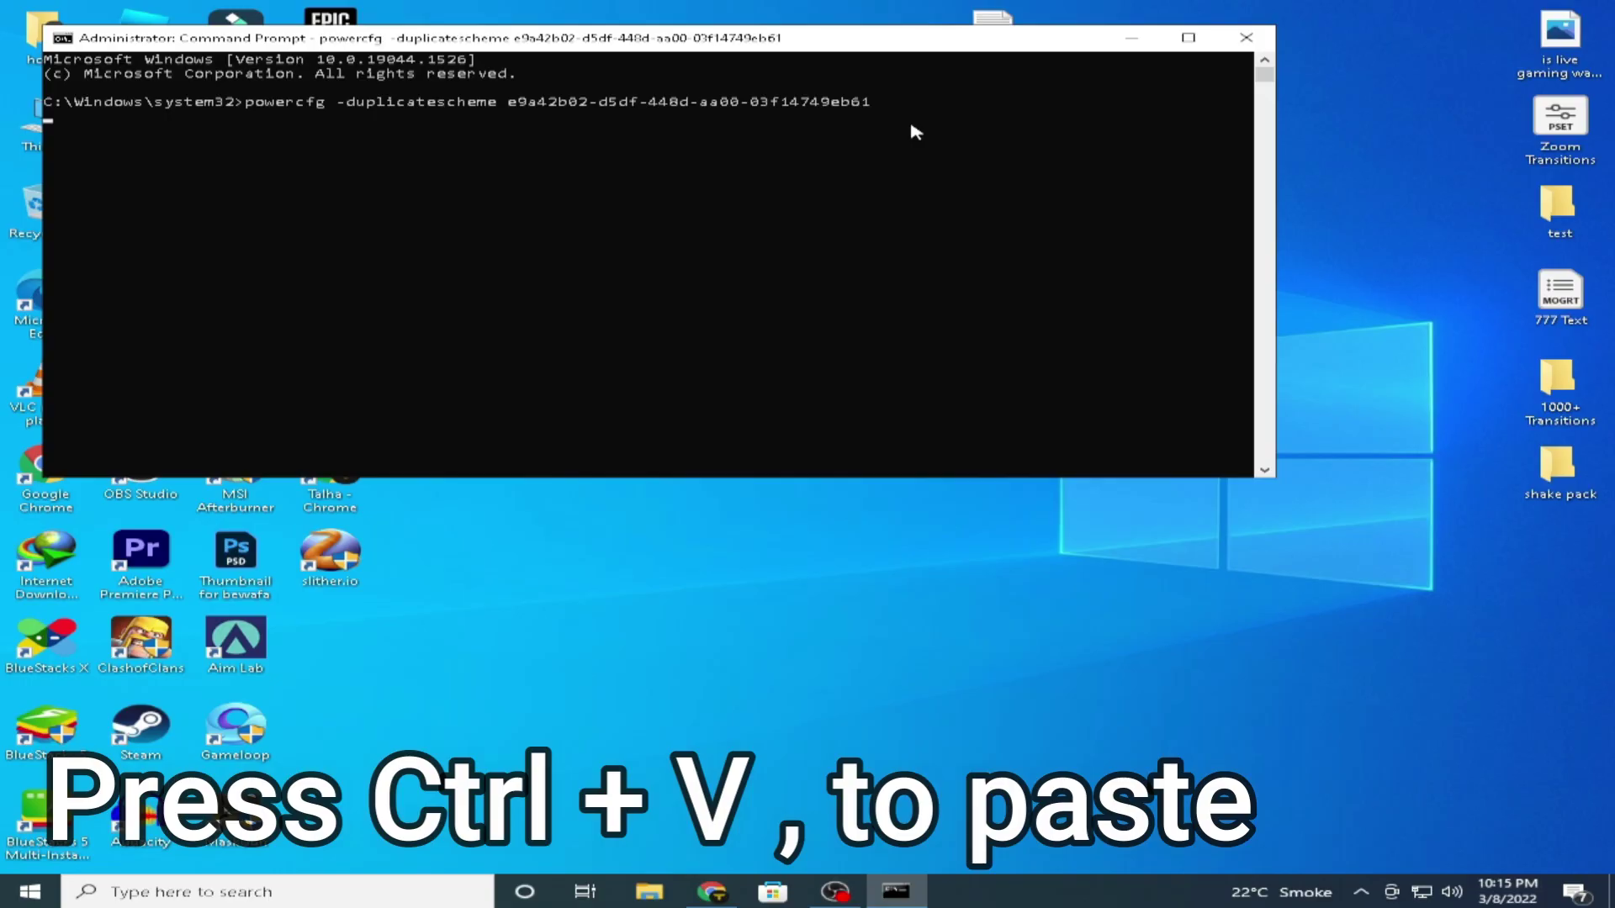
pyautogui.moveTo(966, 60); pyautogui.dragTo(1076, 88)
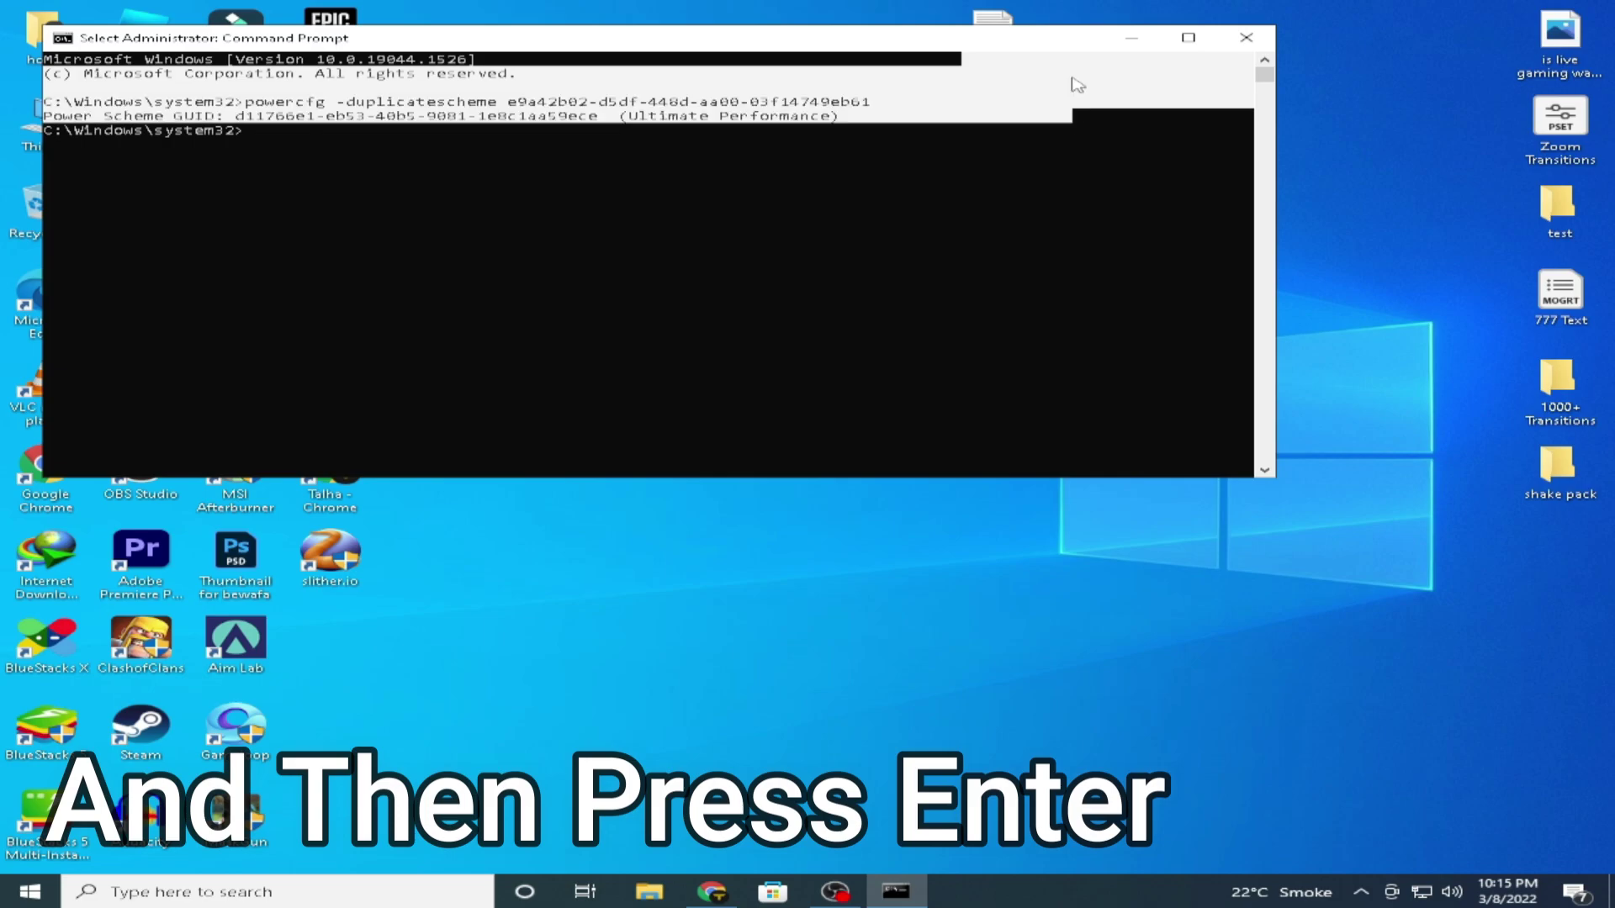
pyautogui.click(1228, 41)
# Step: Refresh the desktop
pyautogui.rightClick(747, 321)
pyautogui.click(799, 397)
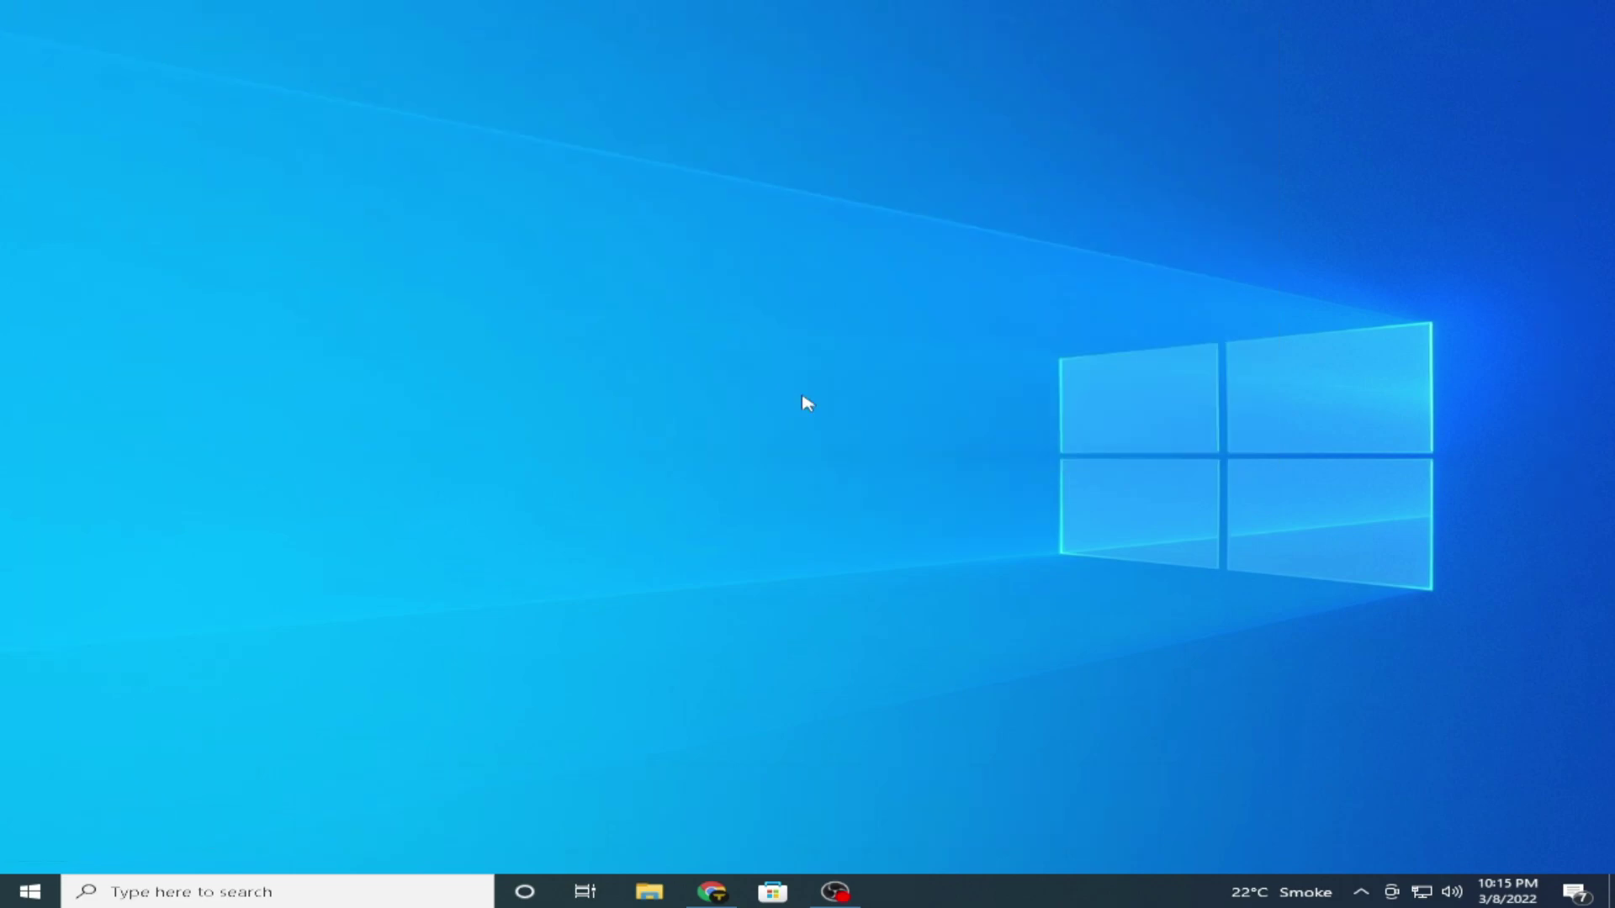
# Step: Activate the Ultimate Performance power plan in Control Panel's Power Options, close the window and refresh the desktop
pyautogui.press('super')
pyautogui.write('co')
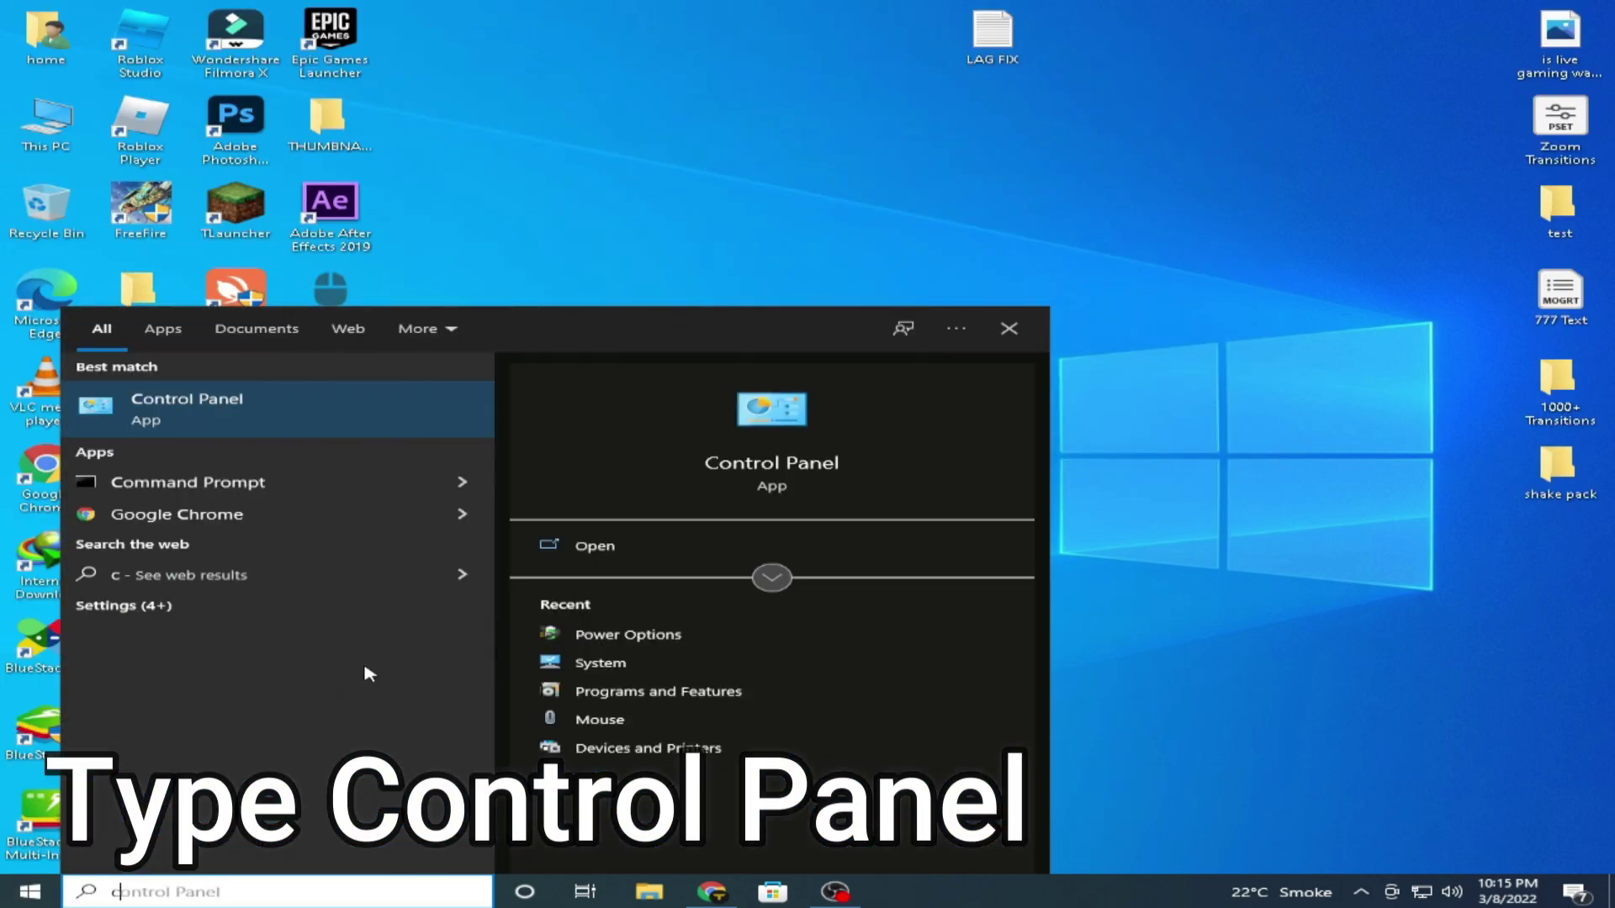
pyautogui.click(277, 409)
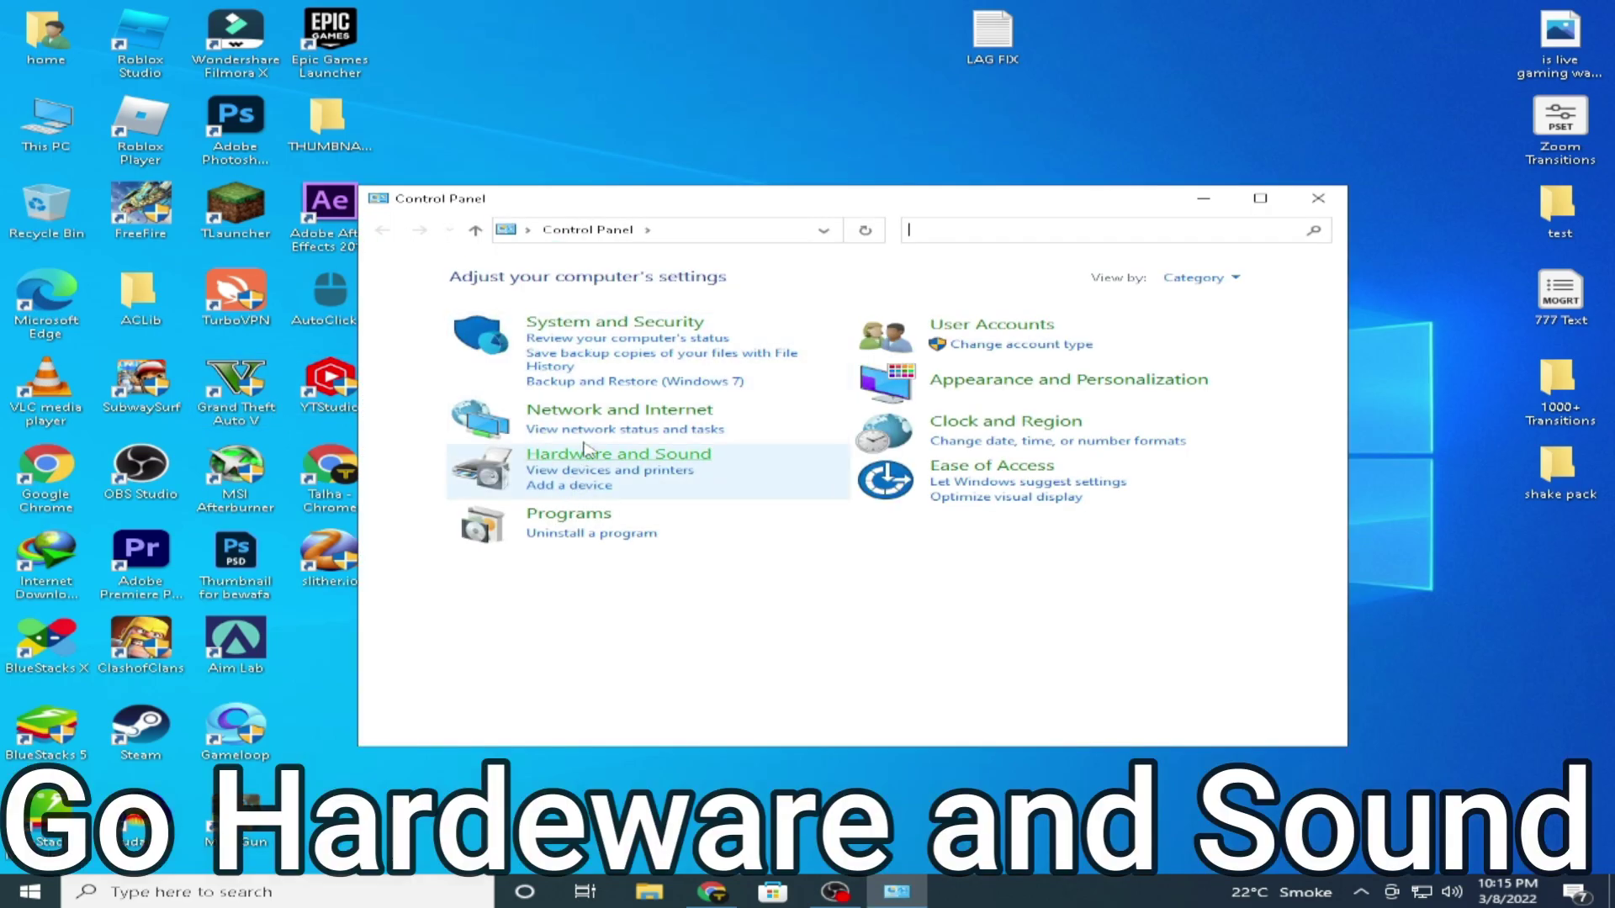
pyautogui.click(587, 465)
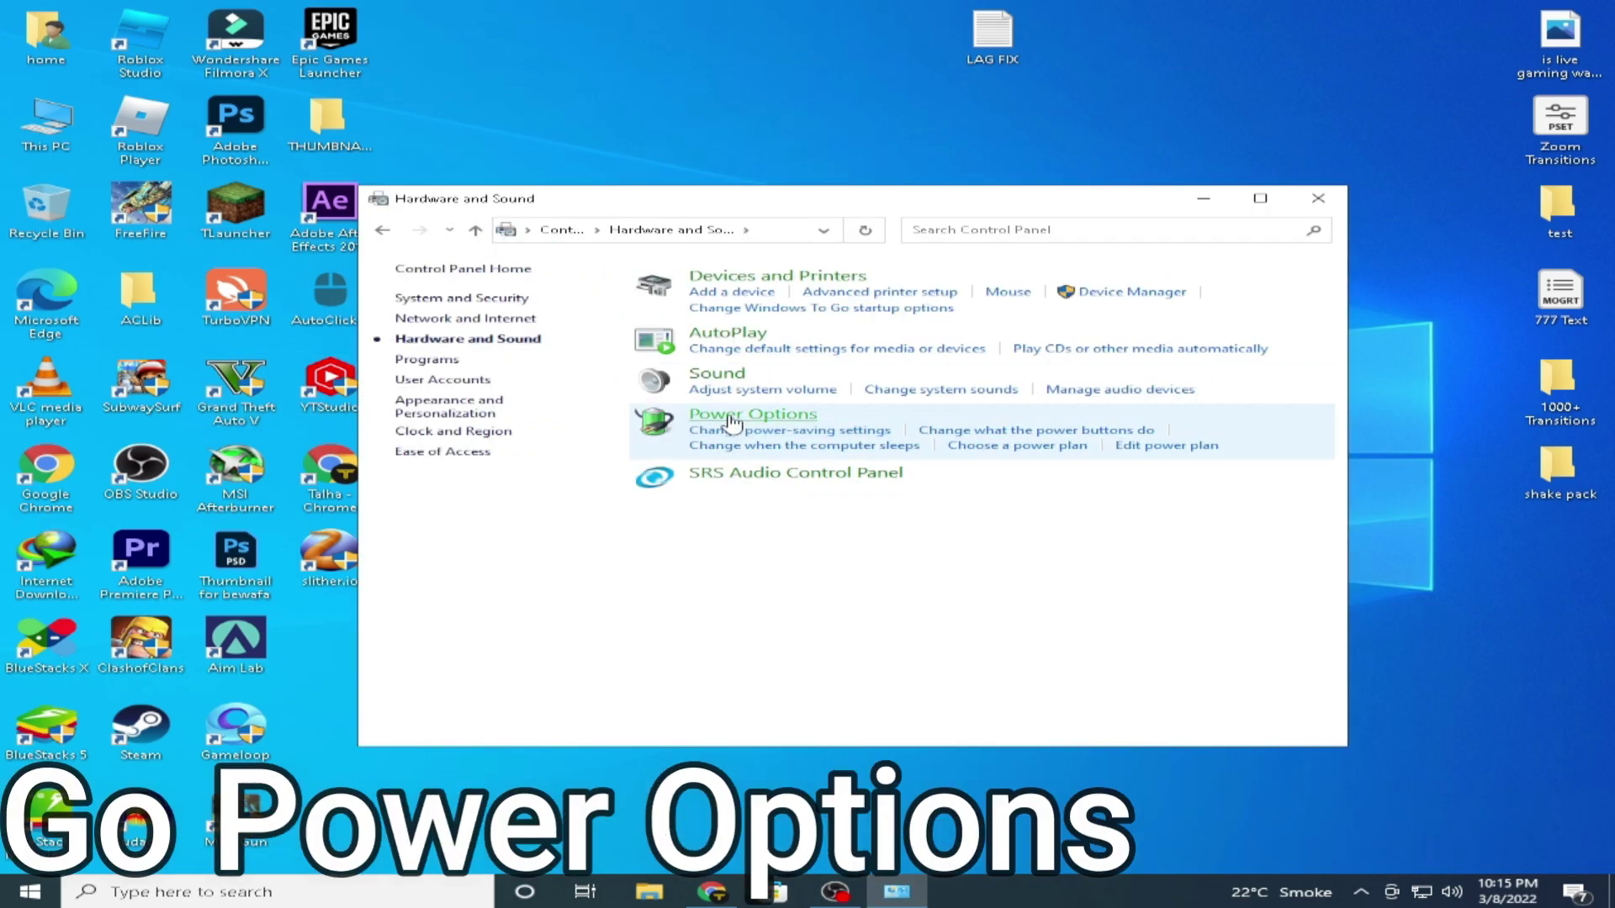
pyautogui.click(732, 417)
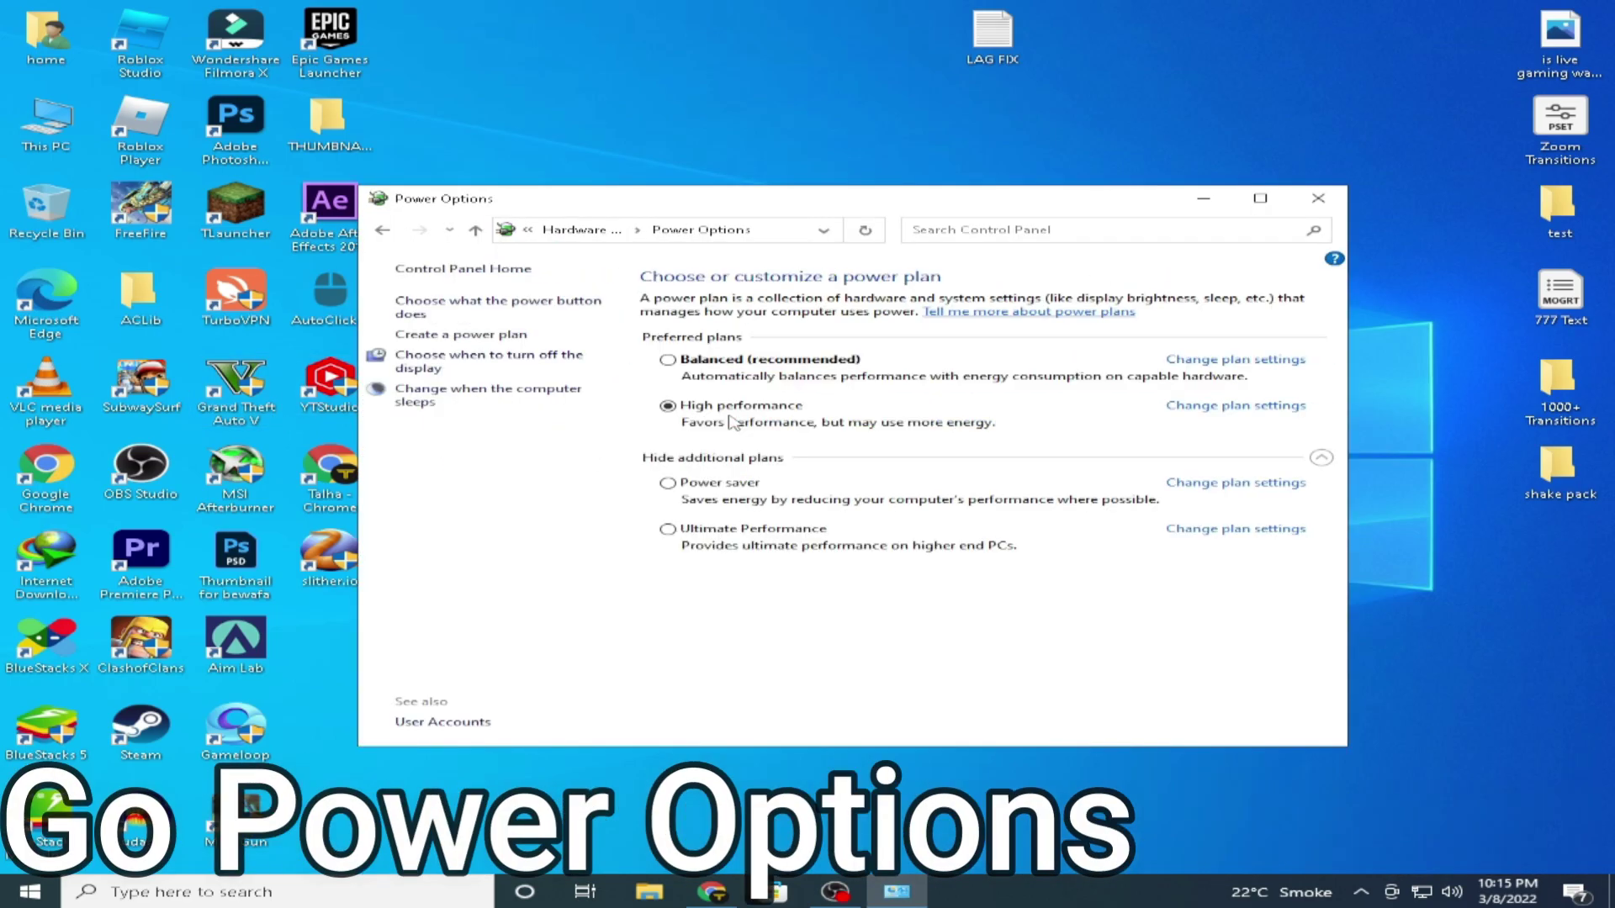
pyautogui.click(667, 530)
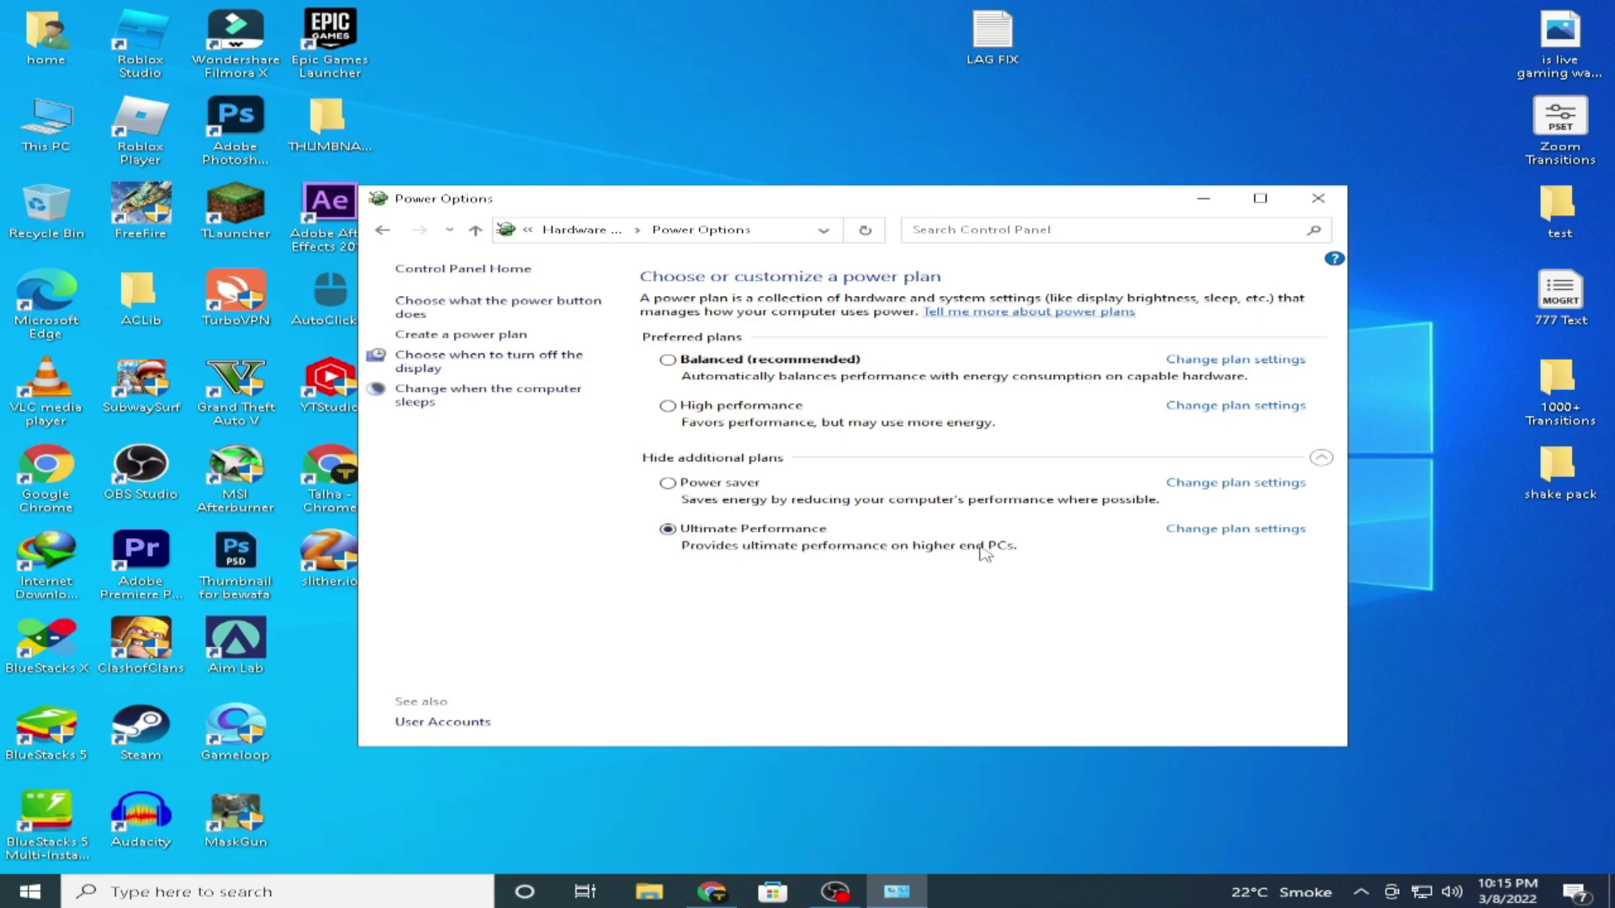
pyautogui.click(1324, 199)
pyautogui.rightClick(823, 454)
pyautogui.click(841, 526)
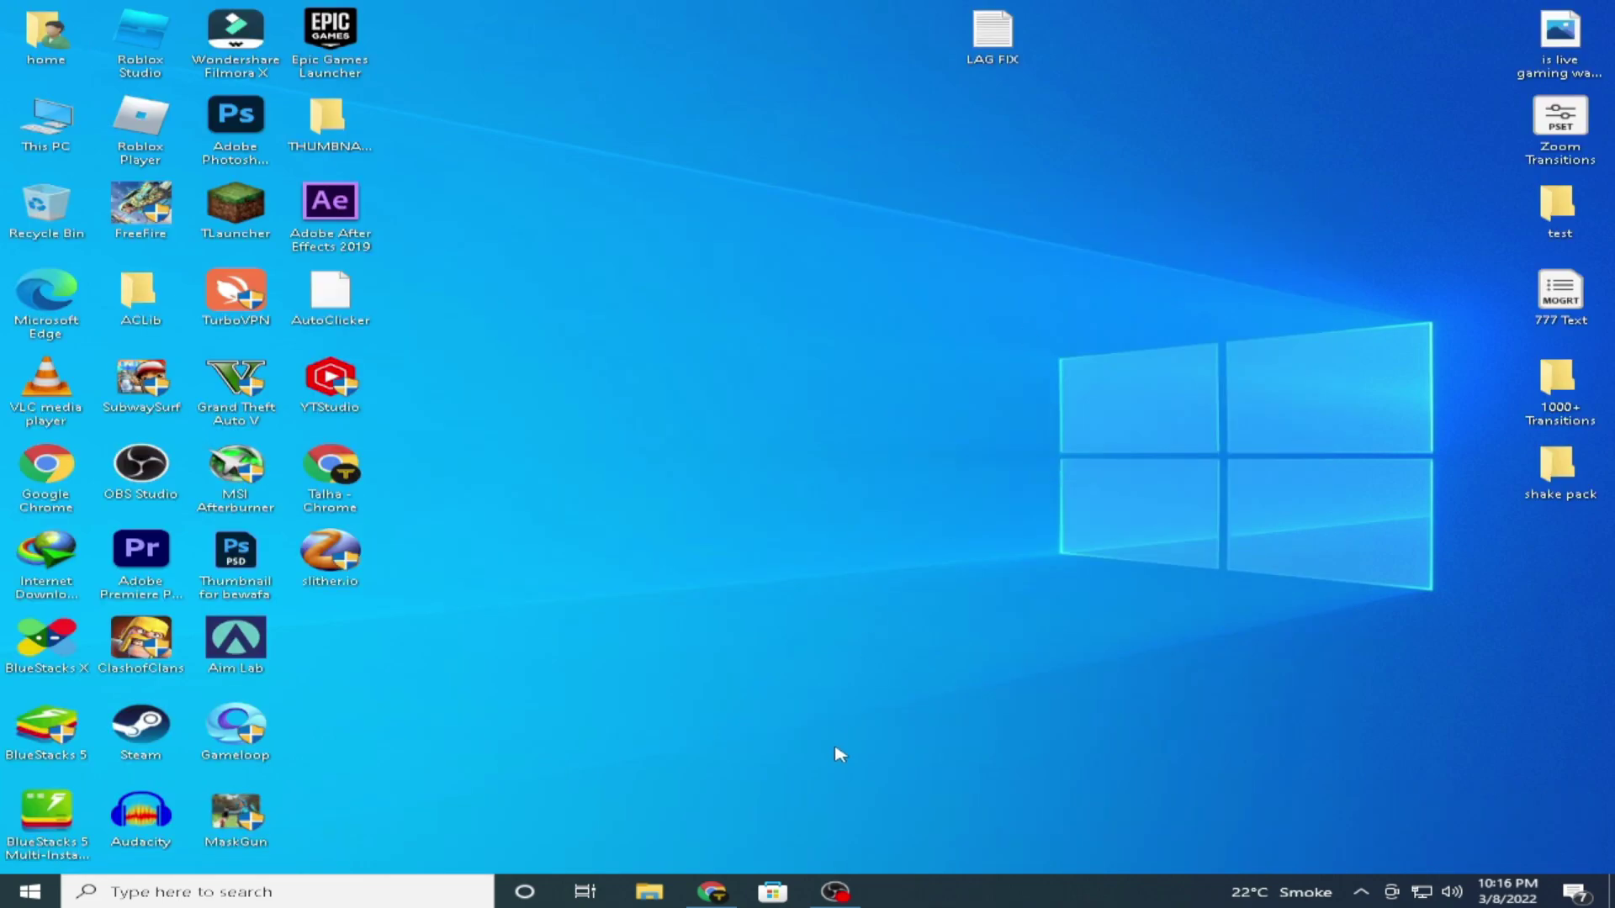
# Step: Open Task Manager's list of startup applications and maximize the window
pyautogui.rightClick(929, 893)
pyautogui.click(991, 799)
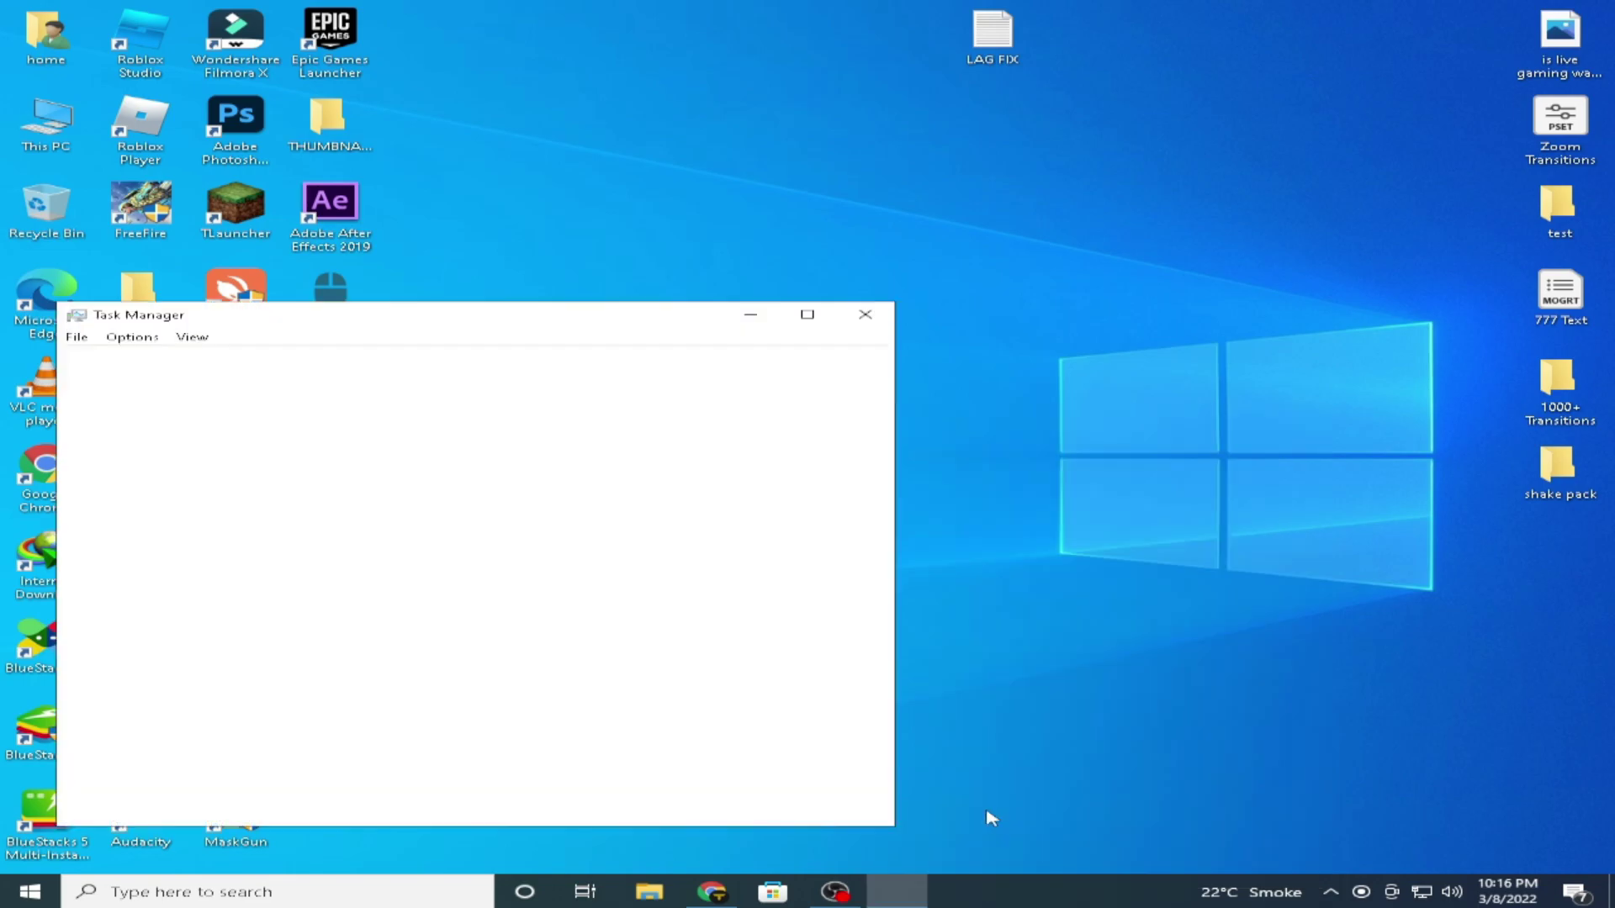
pyautogui.click(363, 359)
pyautogui.moveTo(430, 323); pyautogui.dragTo(640, 301)
pyautogui.doubleClick(639, 301)
pyautogui.click(151, 178)
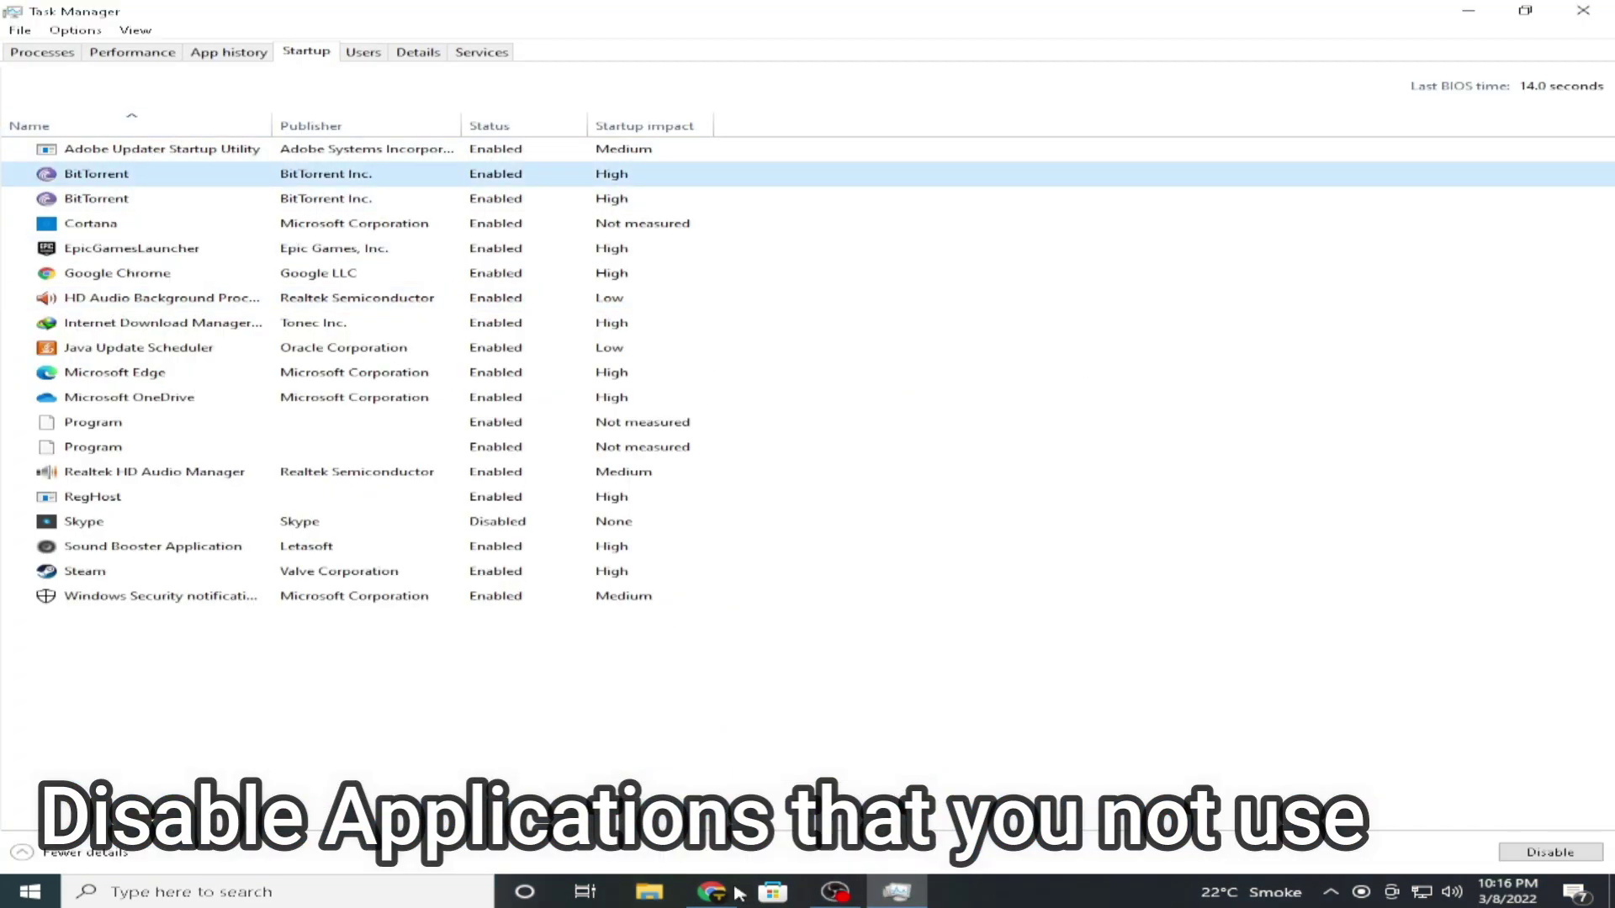
# Step: Disable EpicGamesLauncher in the startup applications list
pyautogui.rightClick(120, 180)
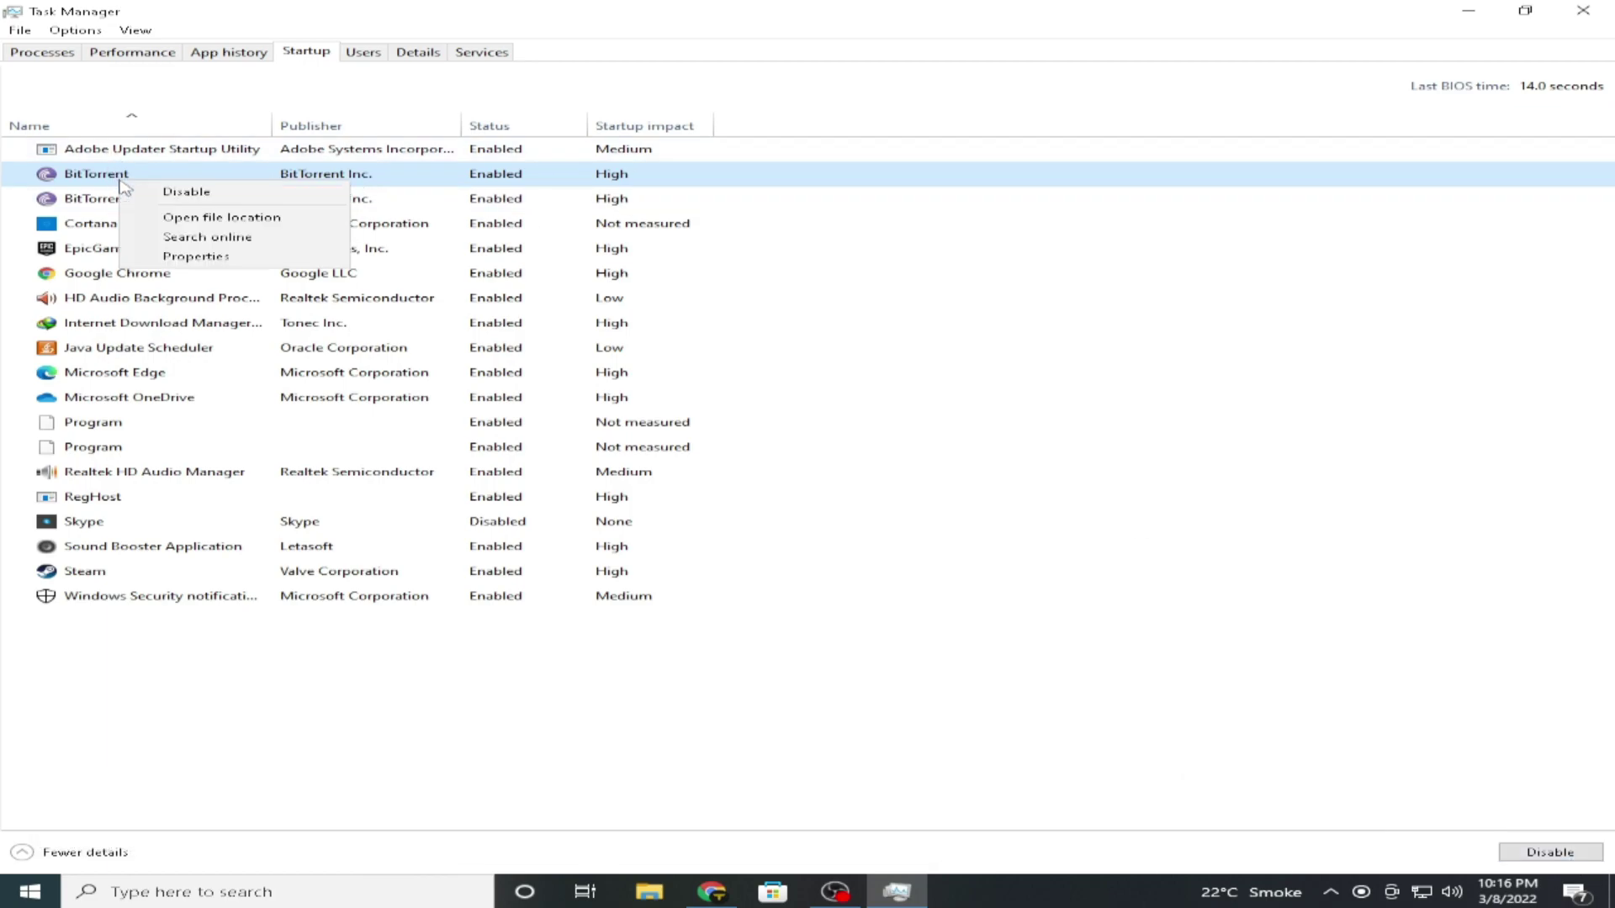
pyautogui.click(82, 207)
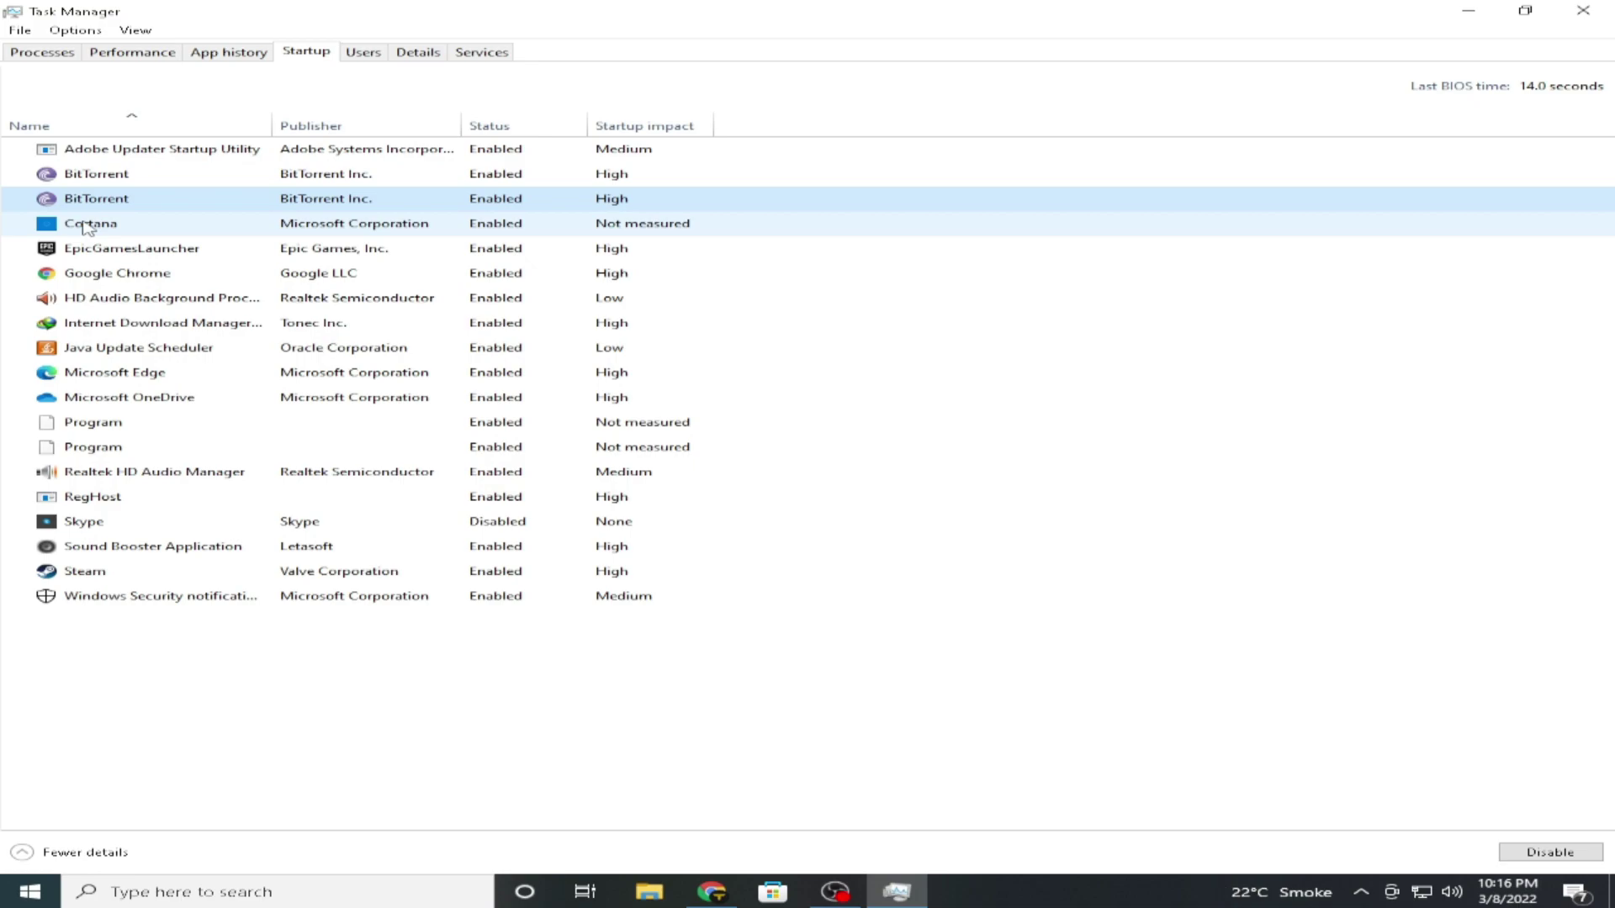
pyautogui.click(235, 253)
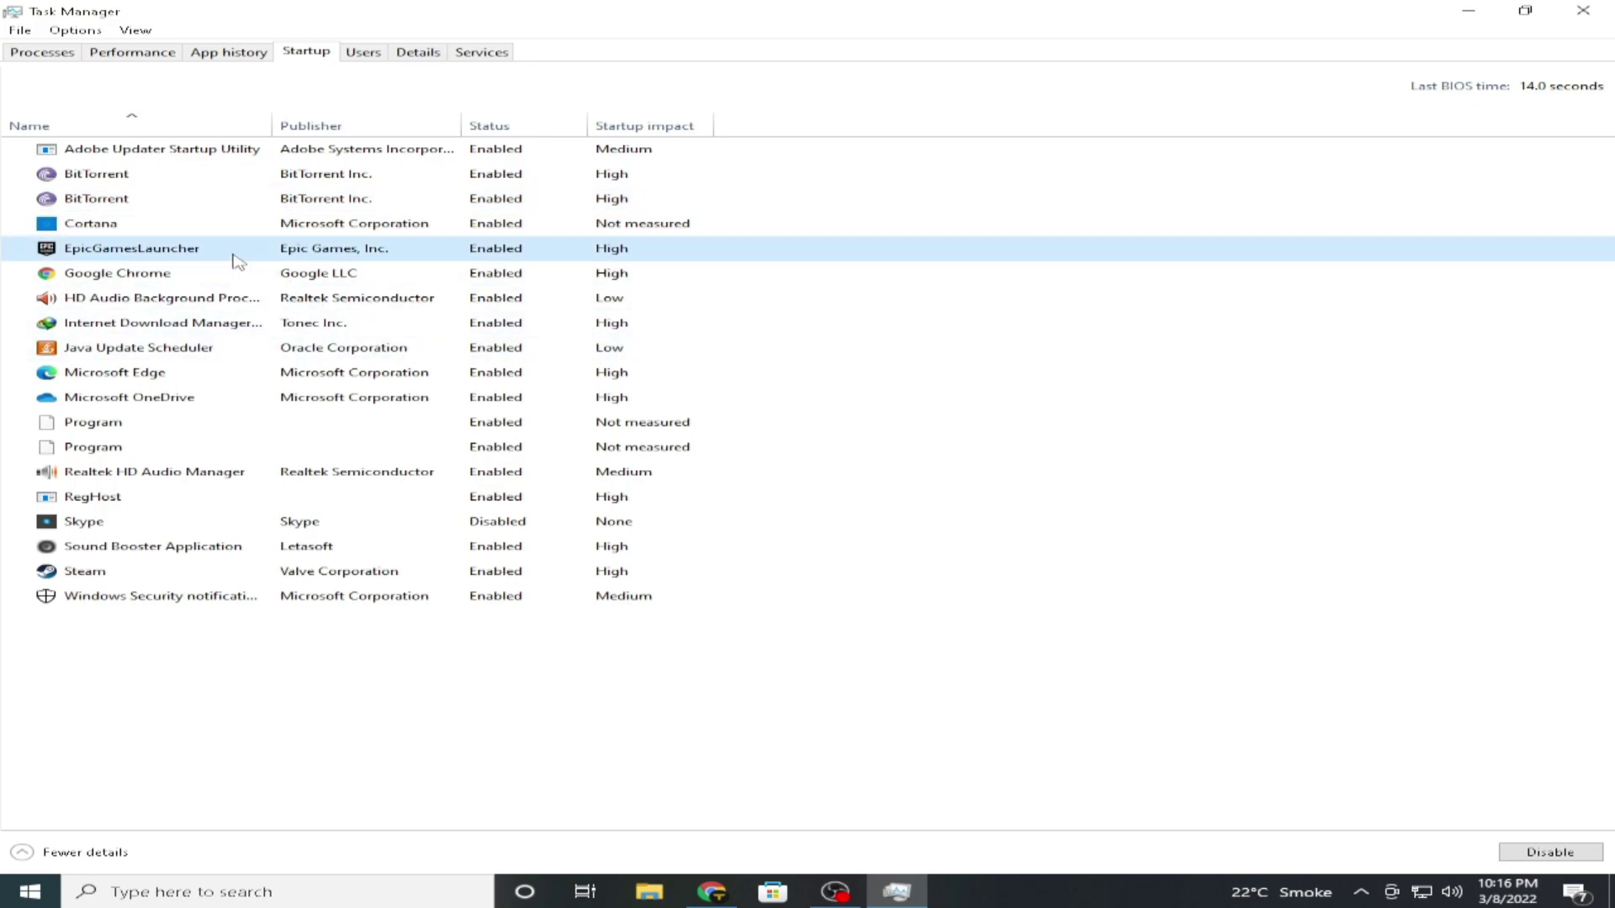
pyautogui.rightClick(236, 259)
pyautogui.click(252, 264)
# Step: Try to disable the two BitTorrent entries in the startup applications list
pyautogui.click(106, 202)
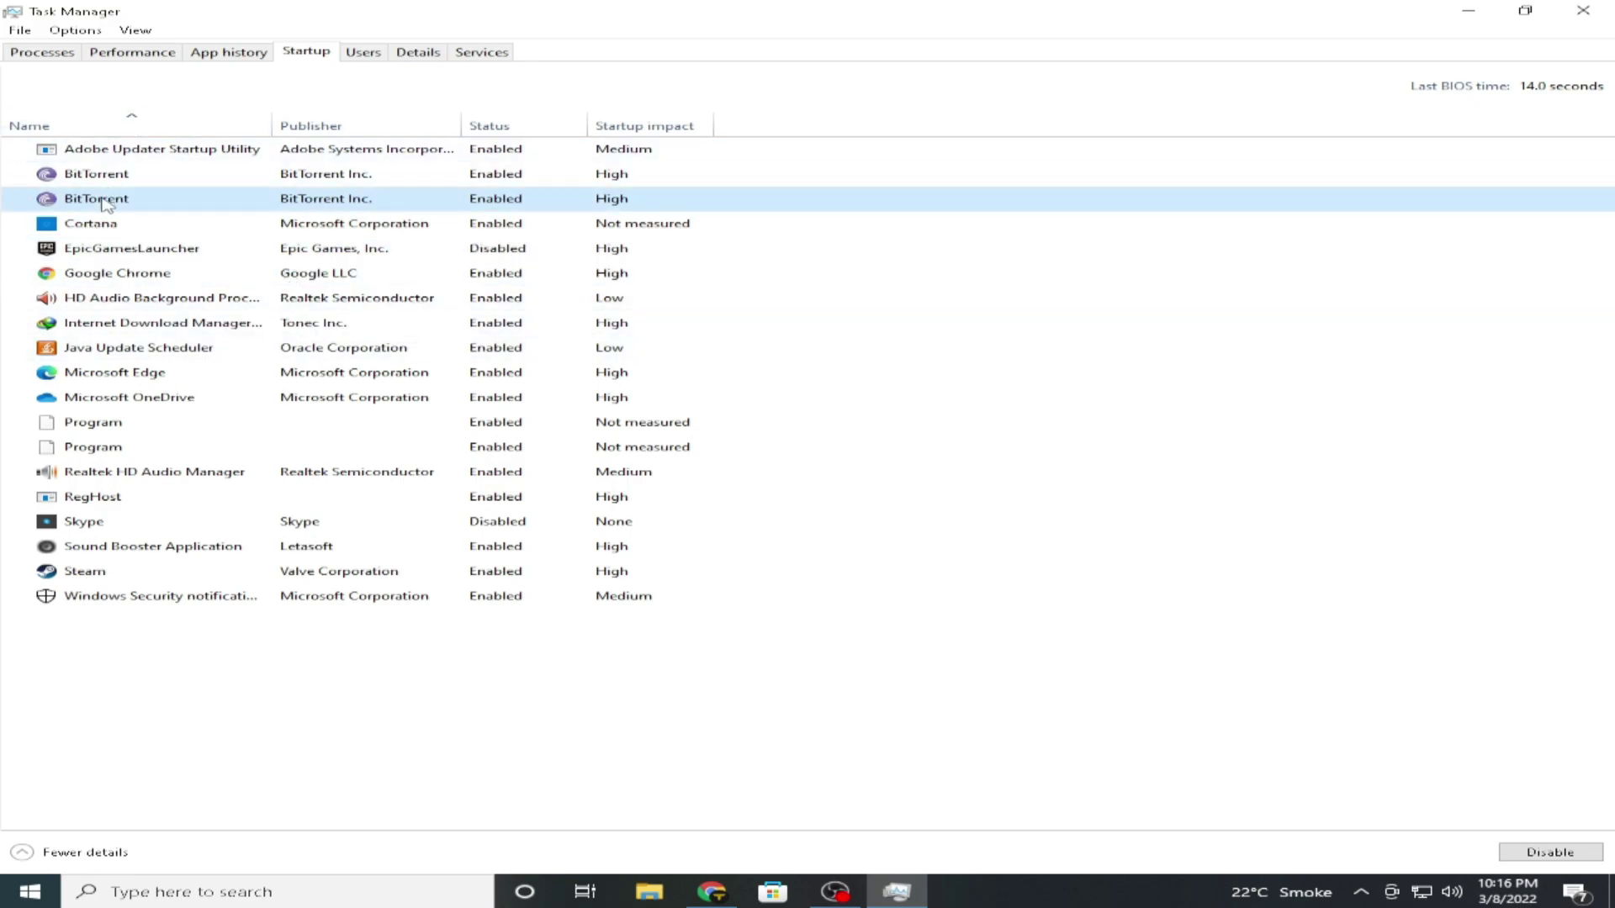
pyautogui.rightClick(105, 204)
pyautogui.click(168, 207)
pyautogui.rightClick(128, 205)
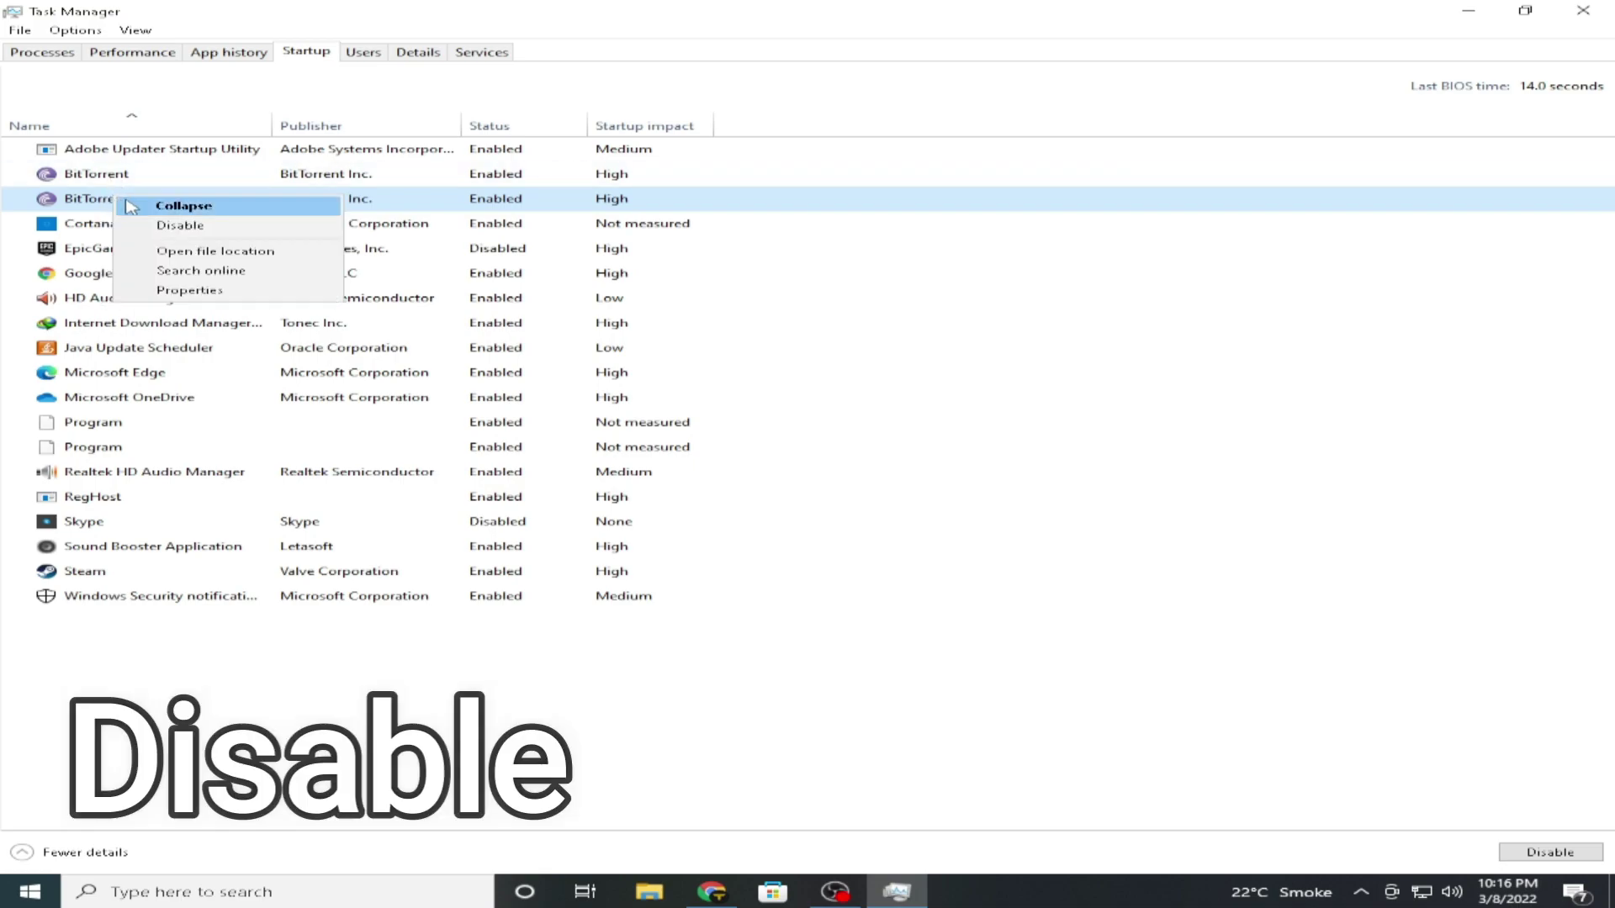
pyautogui.rightClick(117, 180)
pyautogui.click(124, 184)
pyautogui.rightClick(119, 182)
pyautogui.rightClick(104, 202)
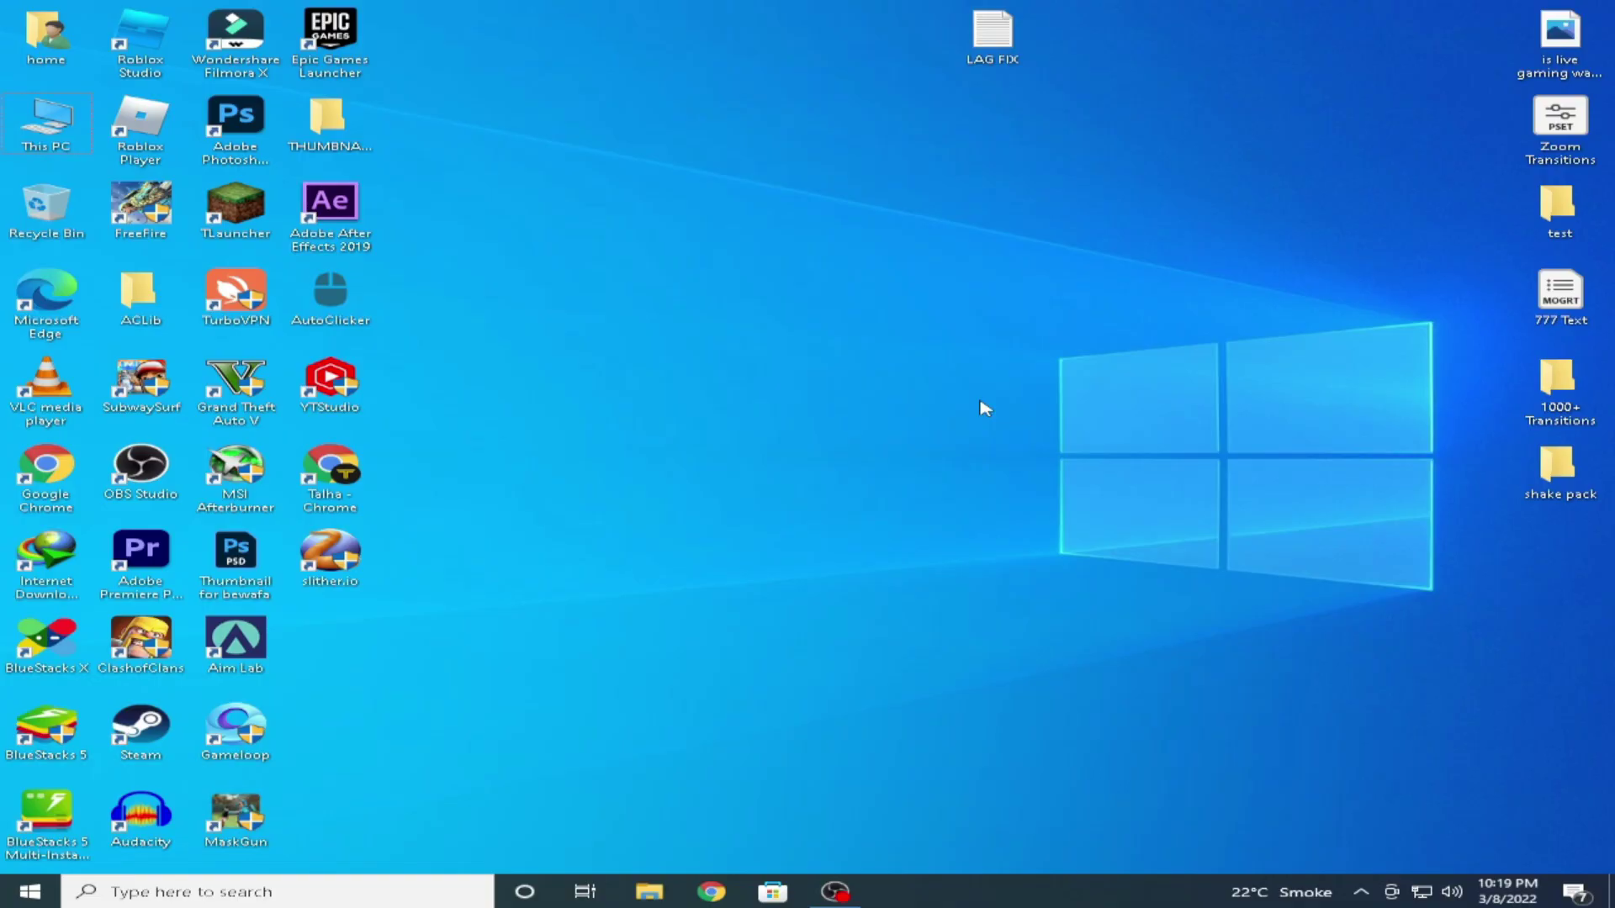
# Step: Open the temp folder through the Run dialog with "temp" and delete all its files
pyautogui.press('super')
pyautogui.write('ryu')
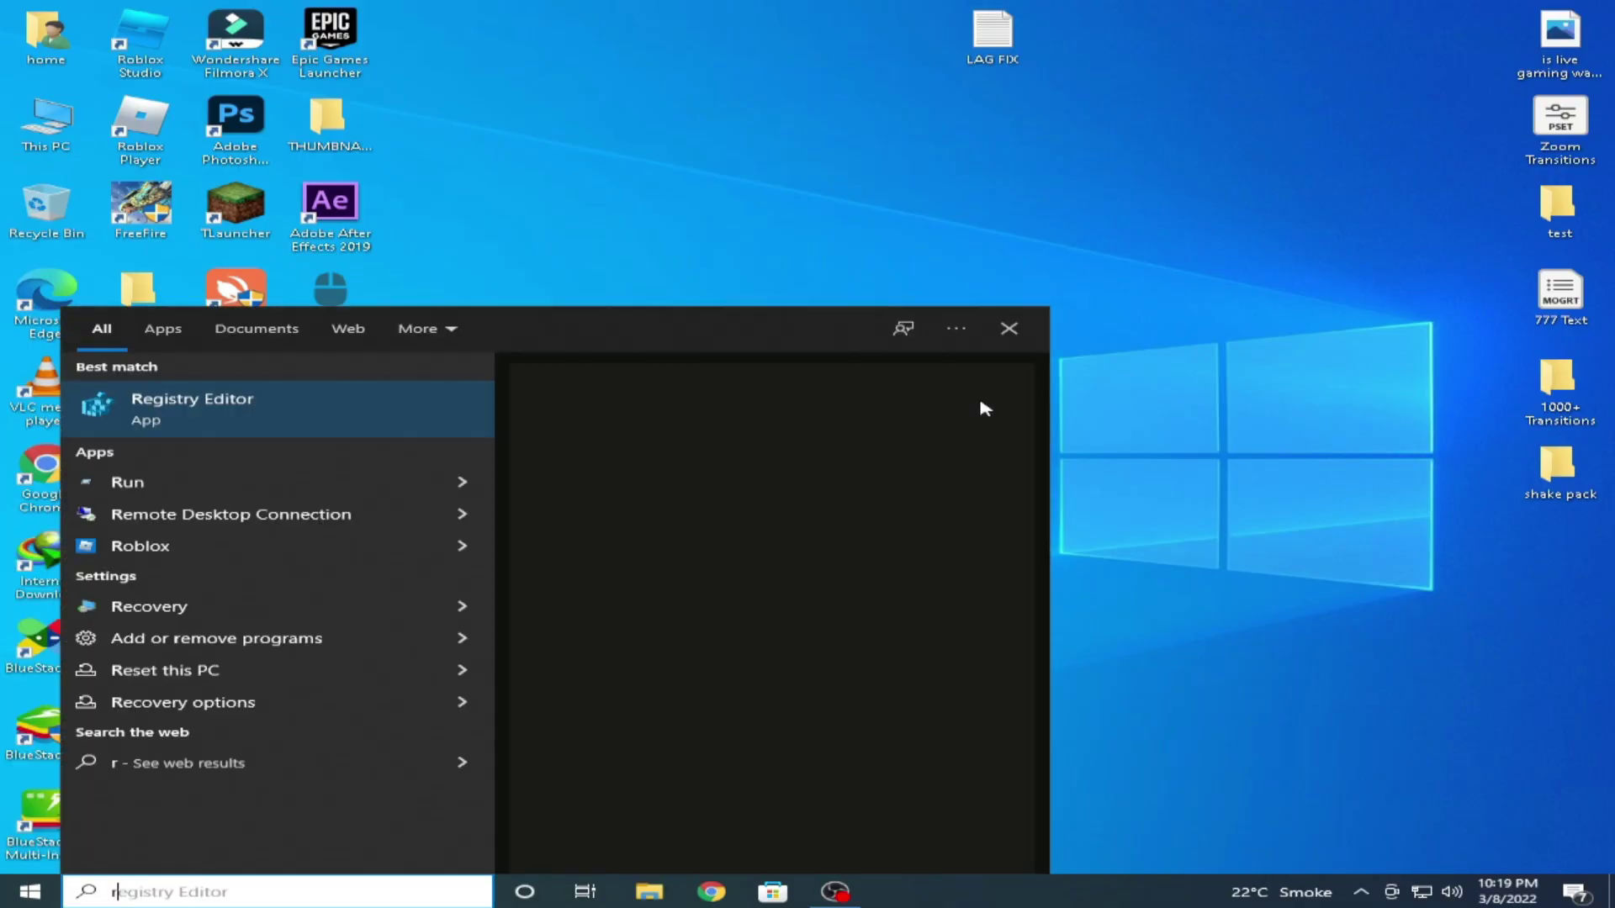
pyautogui.press('BackSpace')
pyautogui.press('BackSpace')
pyautogui.write('un')
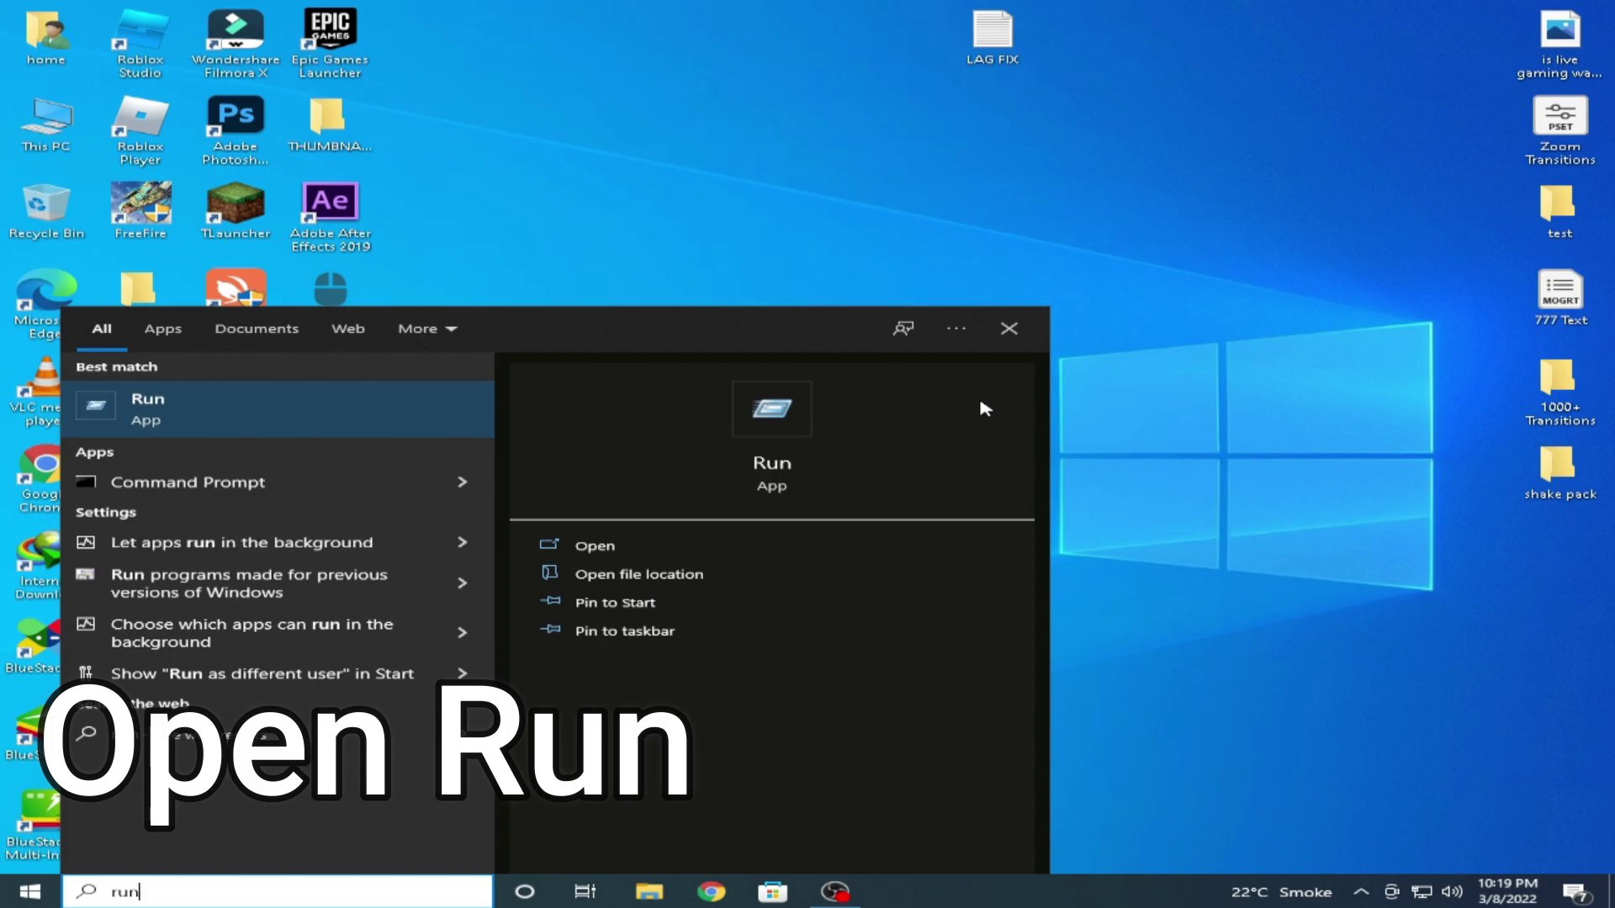
pyautogui.press('Return')
pyautogui.write('temp')
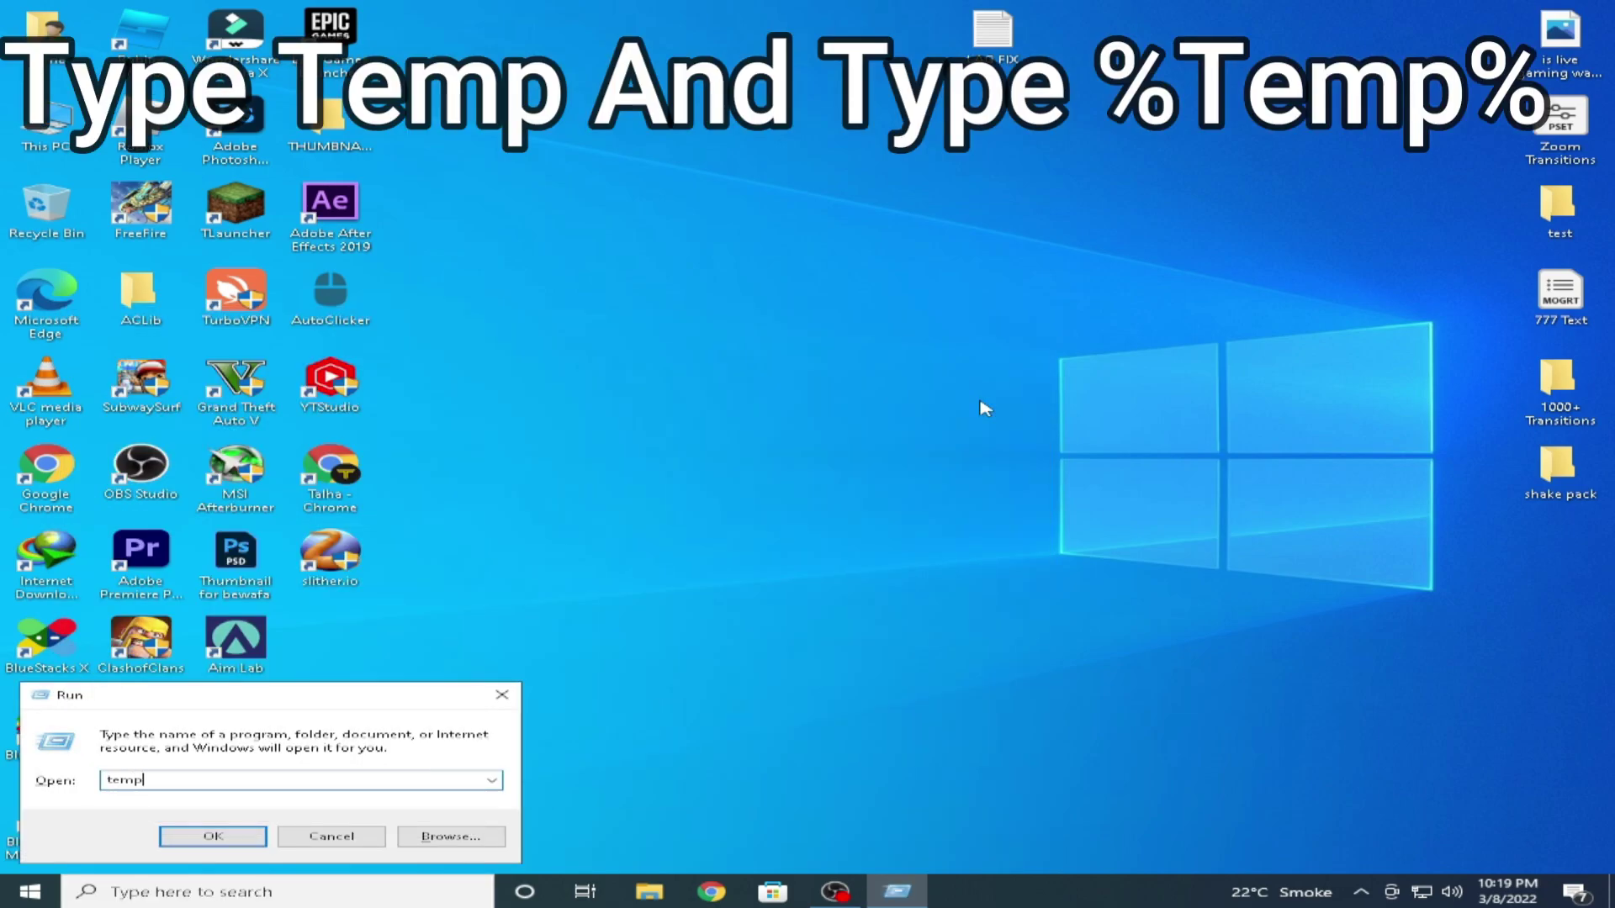
pyautogui.press('Return')
pyautogui.hotkey('ctrl', 'a')
pyautogui.press('Delete')
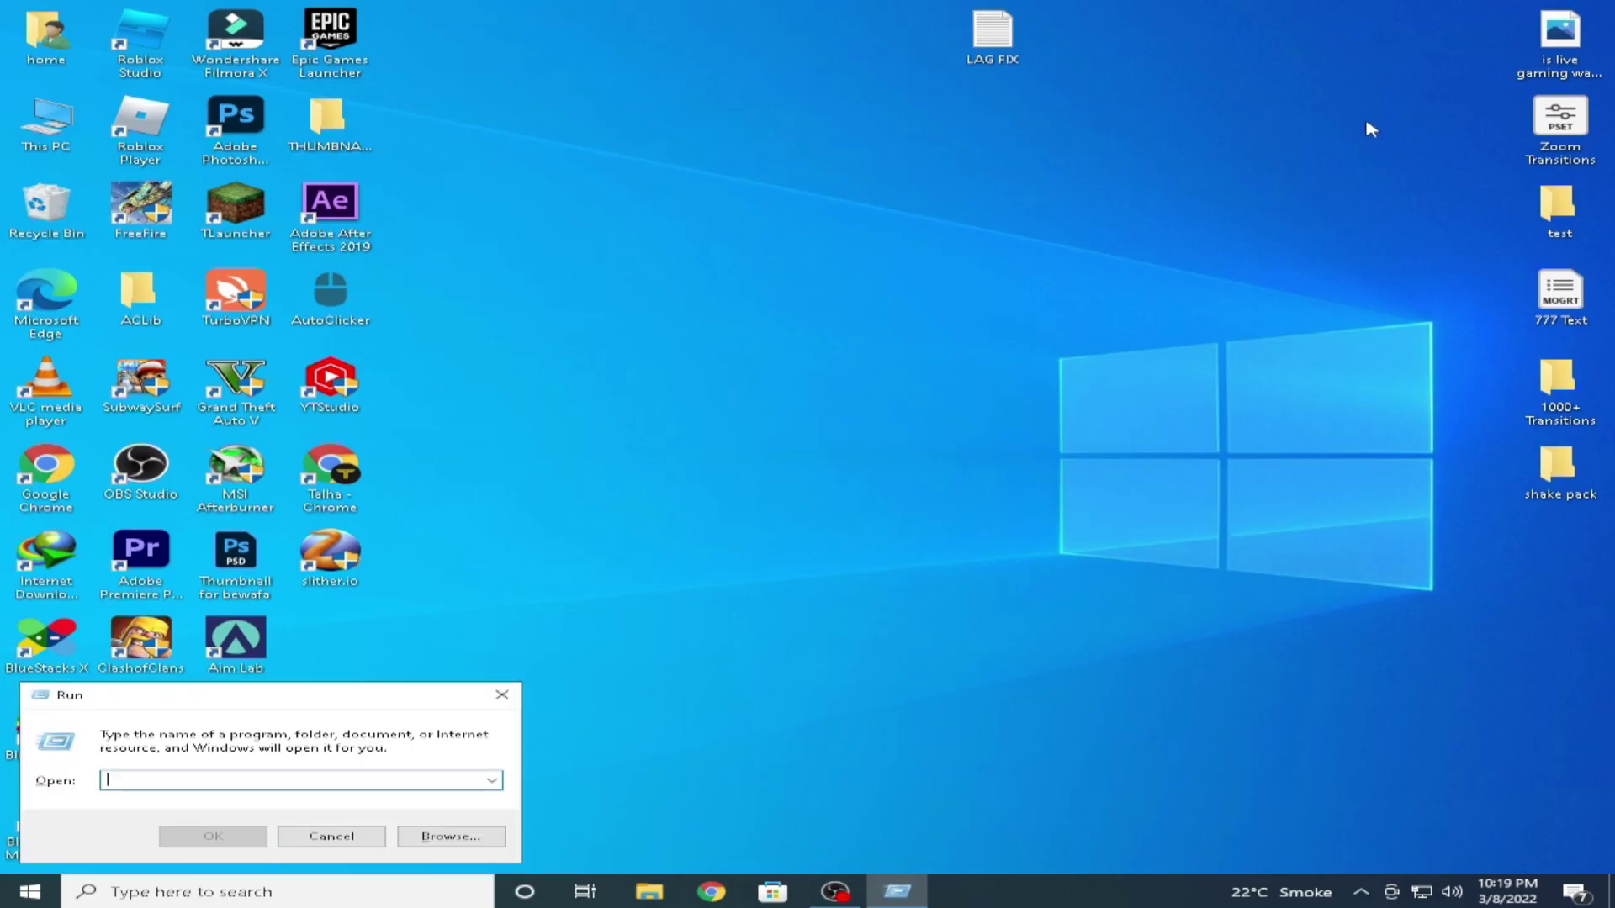
# Step: Open the user's temporary folder through Run with "%temp%" and delete all its contents, skipping the file in use
pyautogui.write('%')
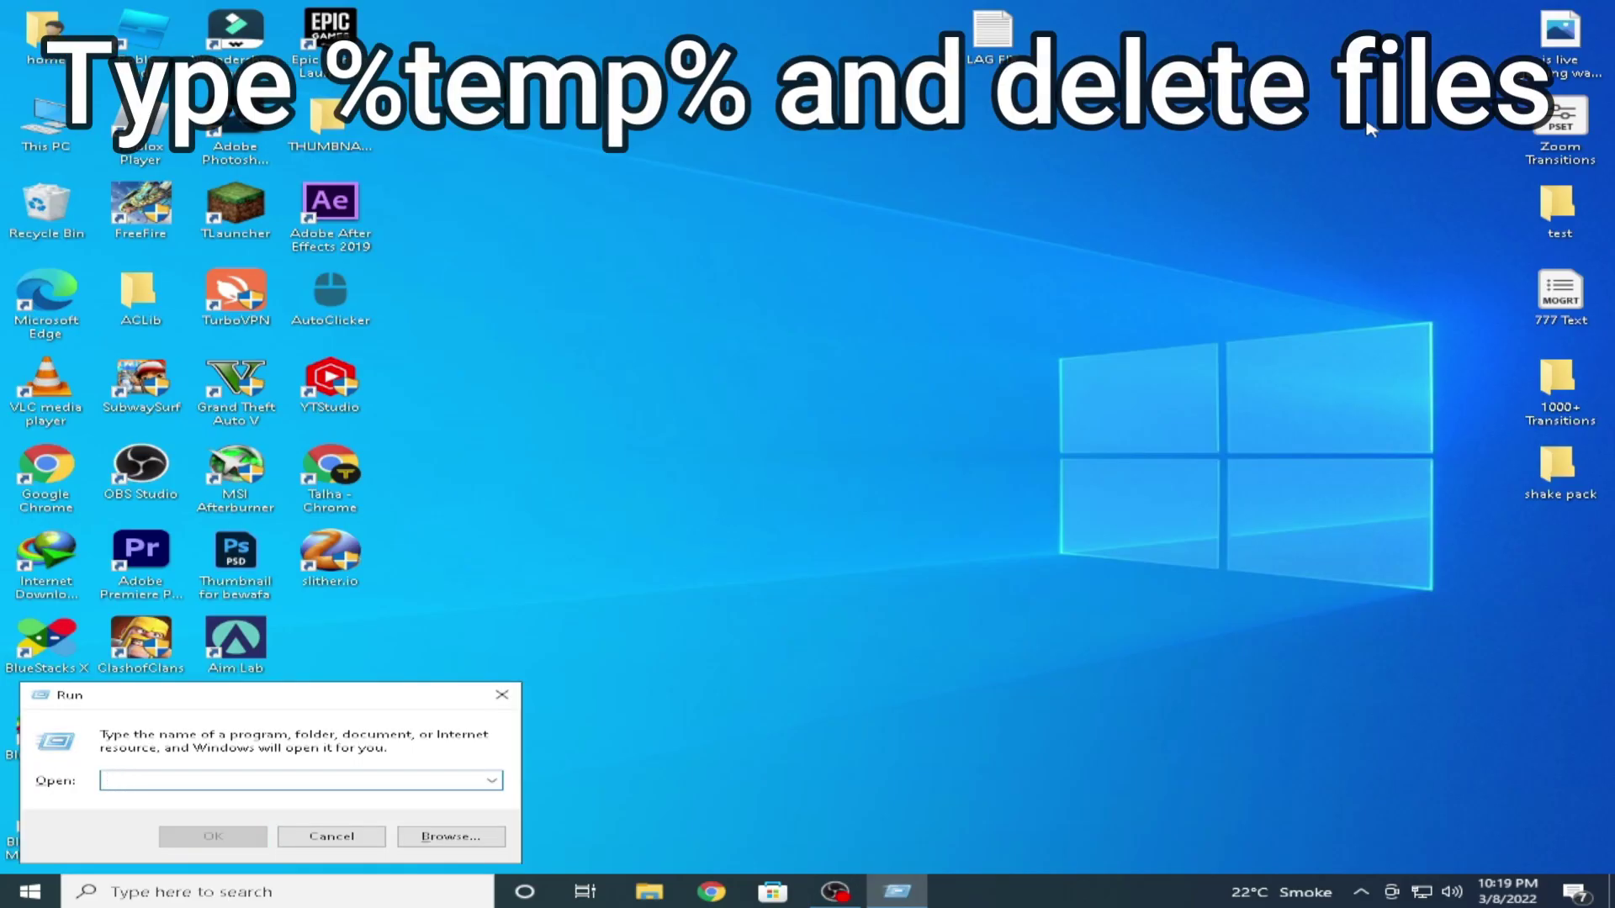
pyautogui.write('%temp%')
pyautogui.press('Return')
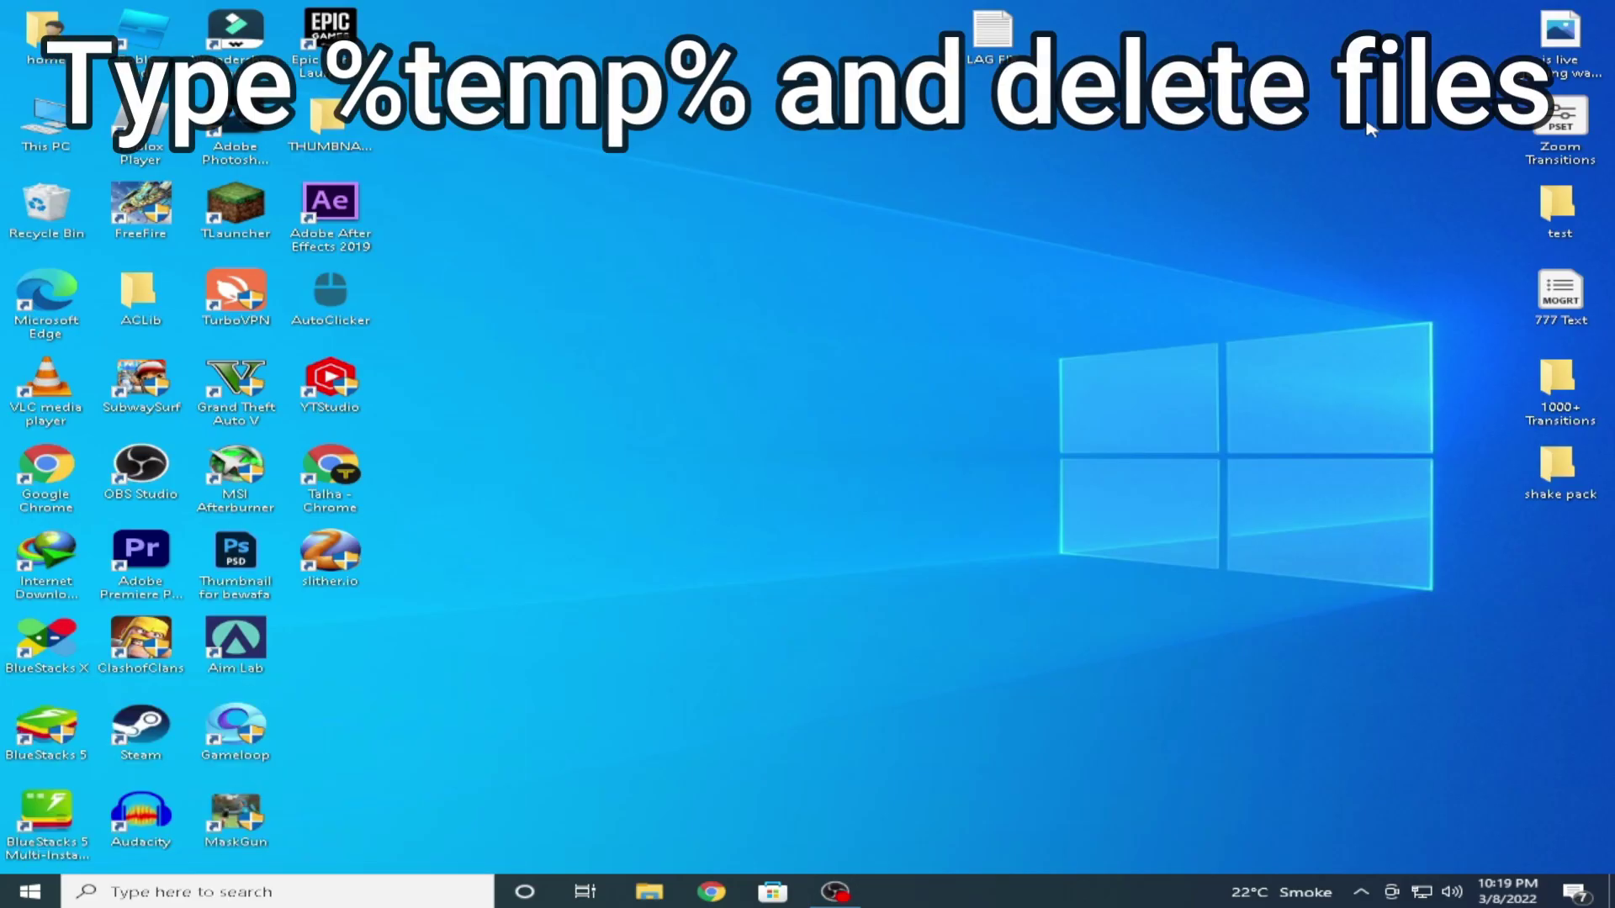
pyautogui.hotkey('ctrl', 'a')
pyautogui.press('Delete')
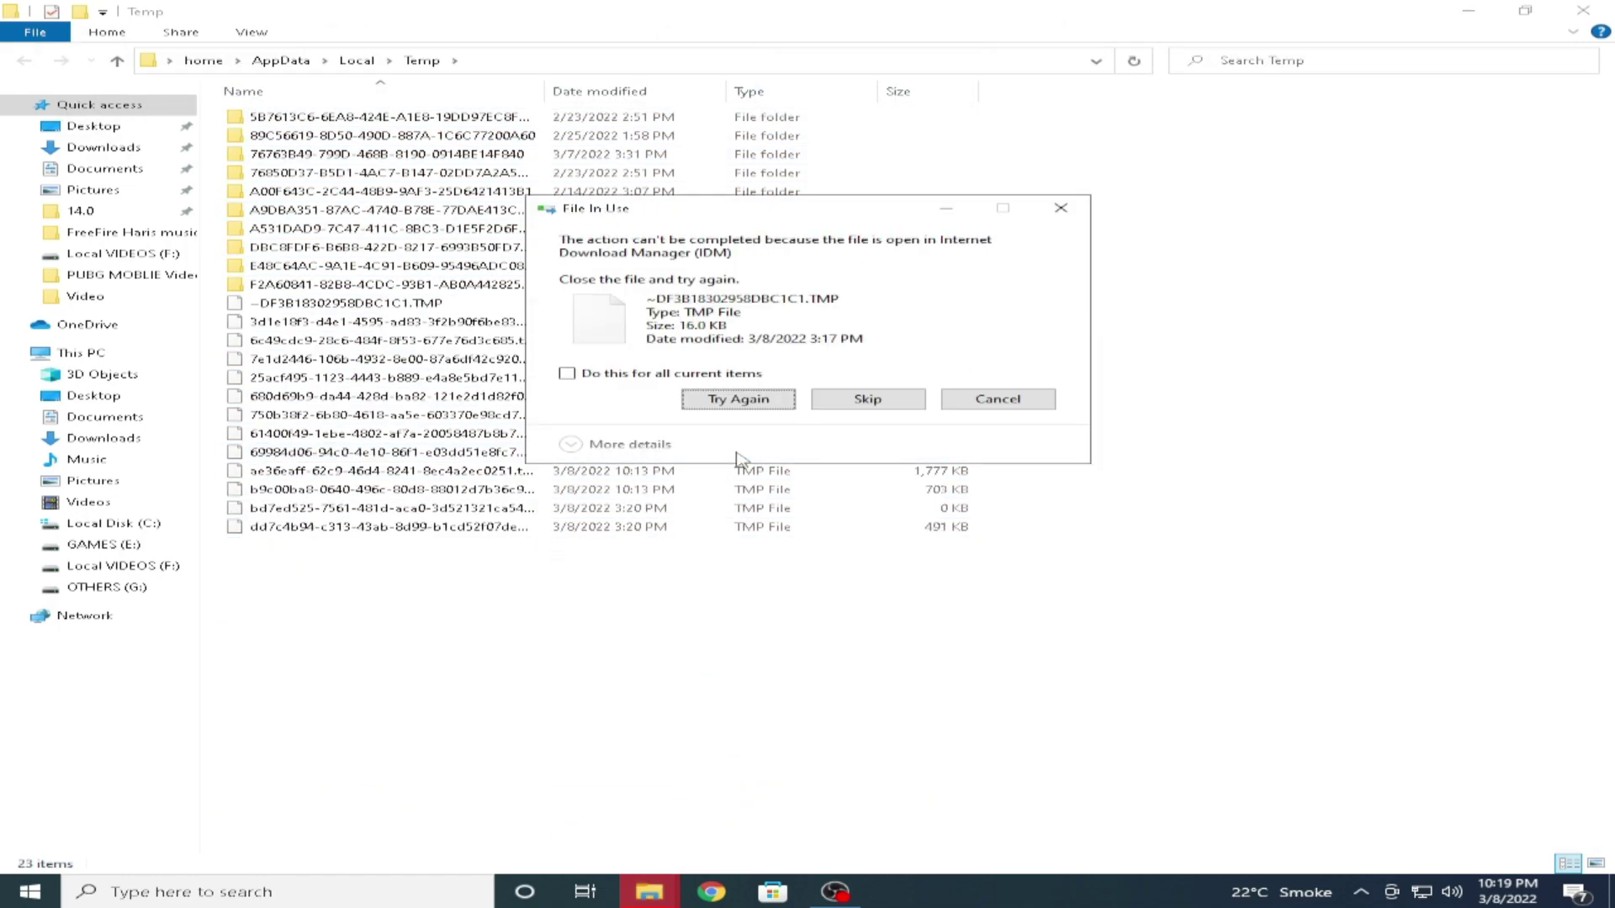
pyautogui.click(866, 399)
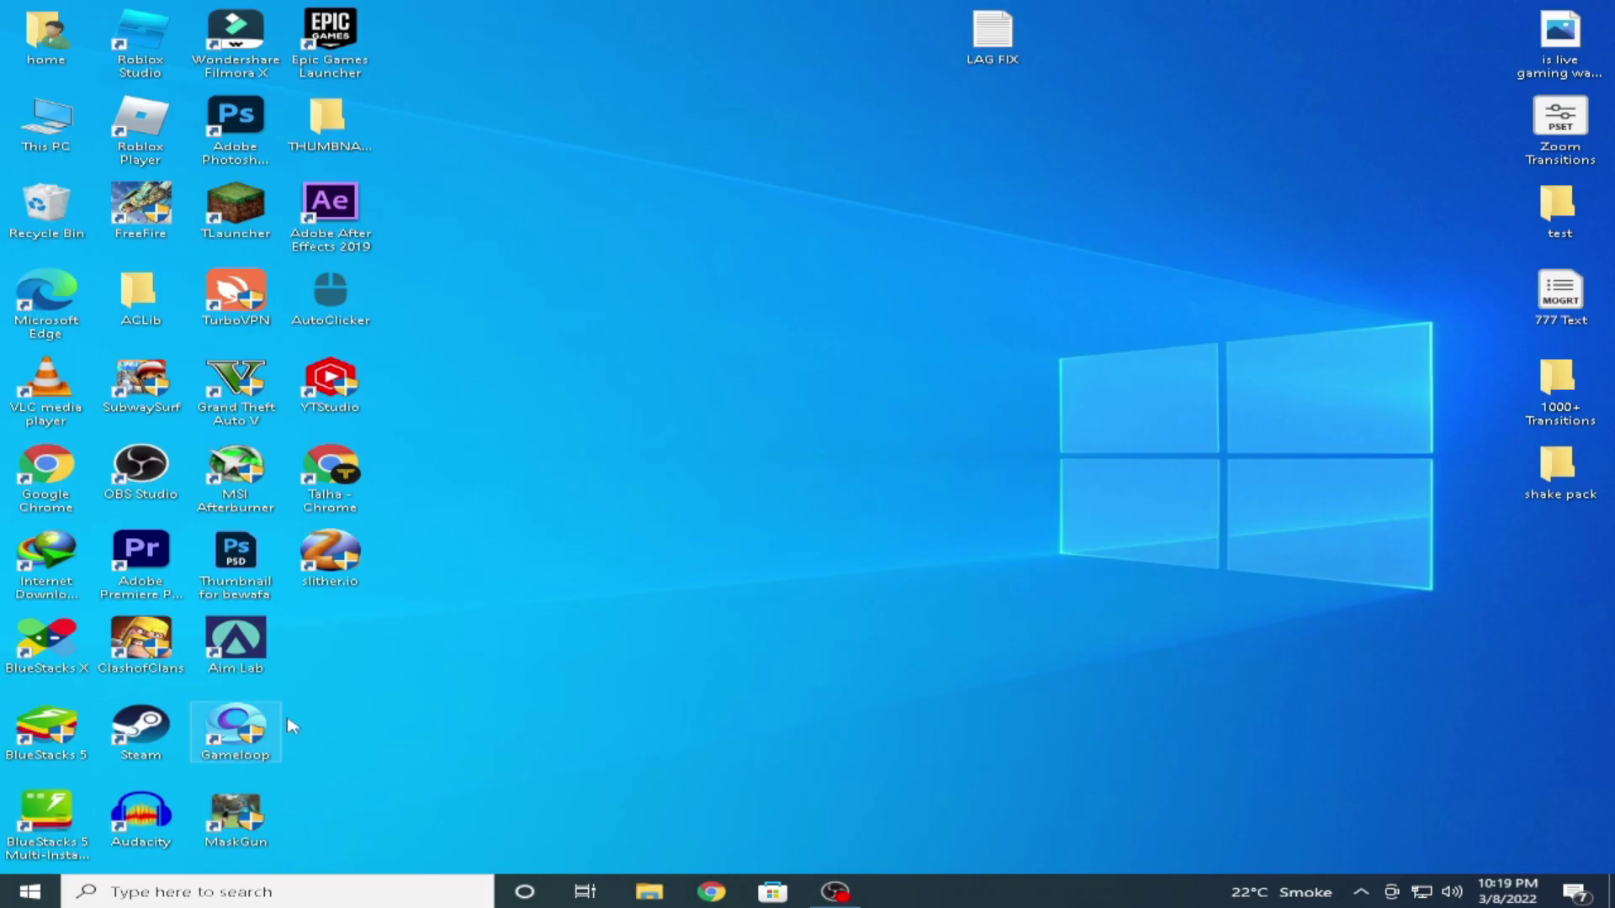
# Step: Open the Prefetch folder through the Run dialog with "prefetch" and delete all its files
pyautogui.press('super')
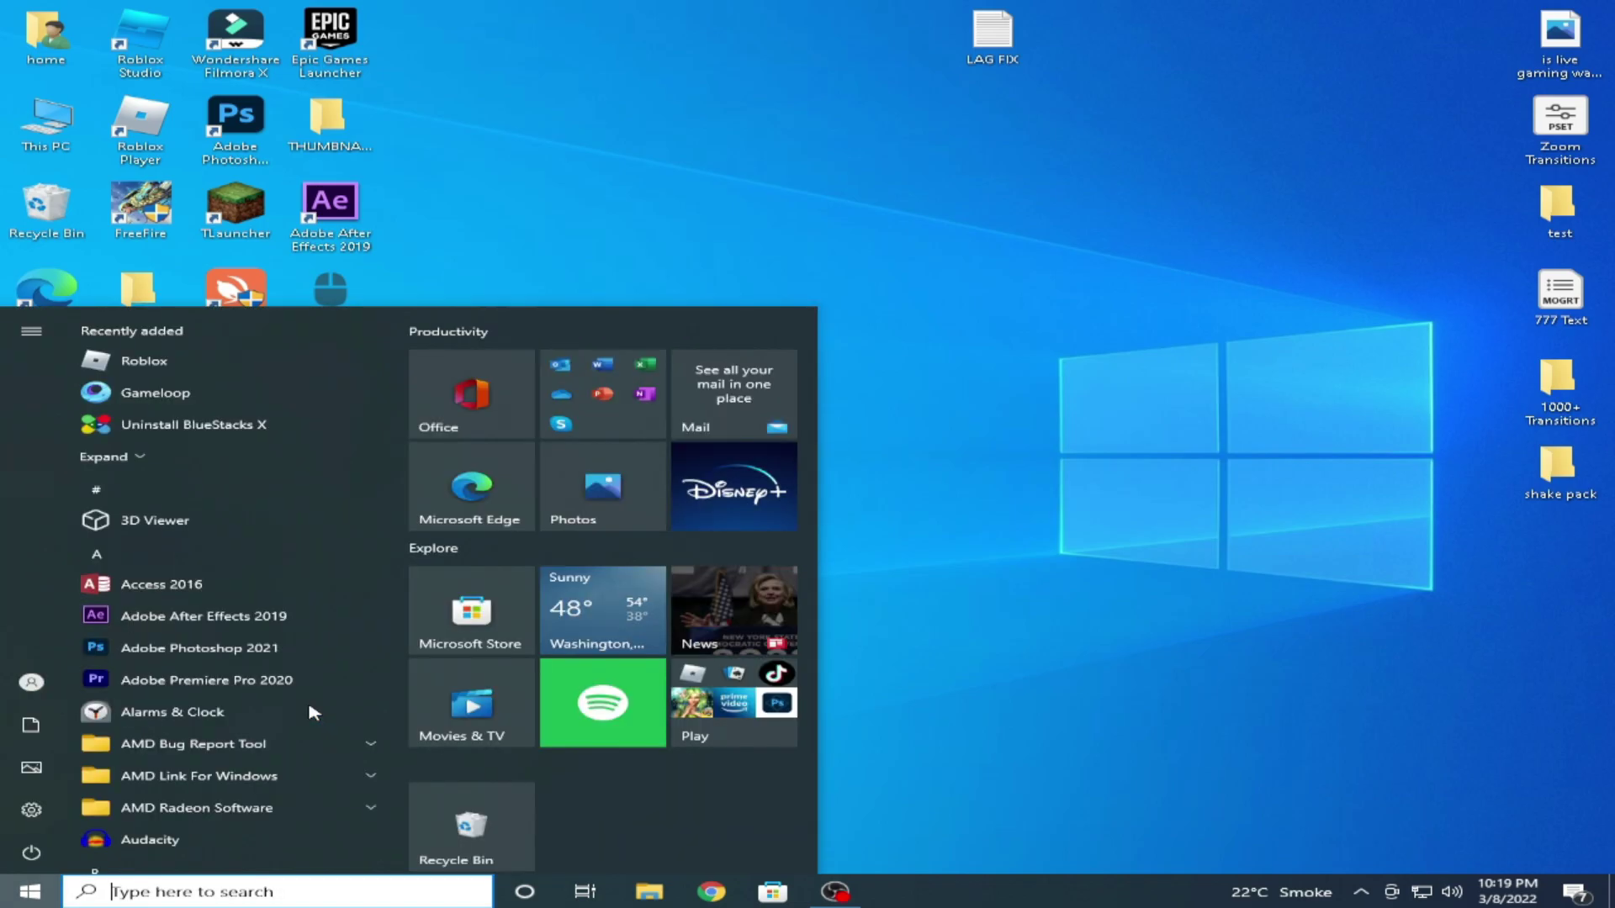
pyautogui.click(1219, 143)
pyautogui.press('super')
pyautogui.write('ru')
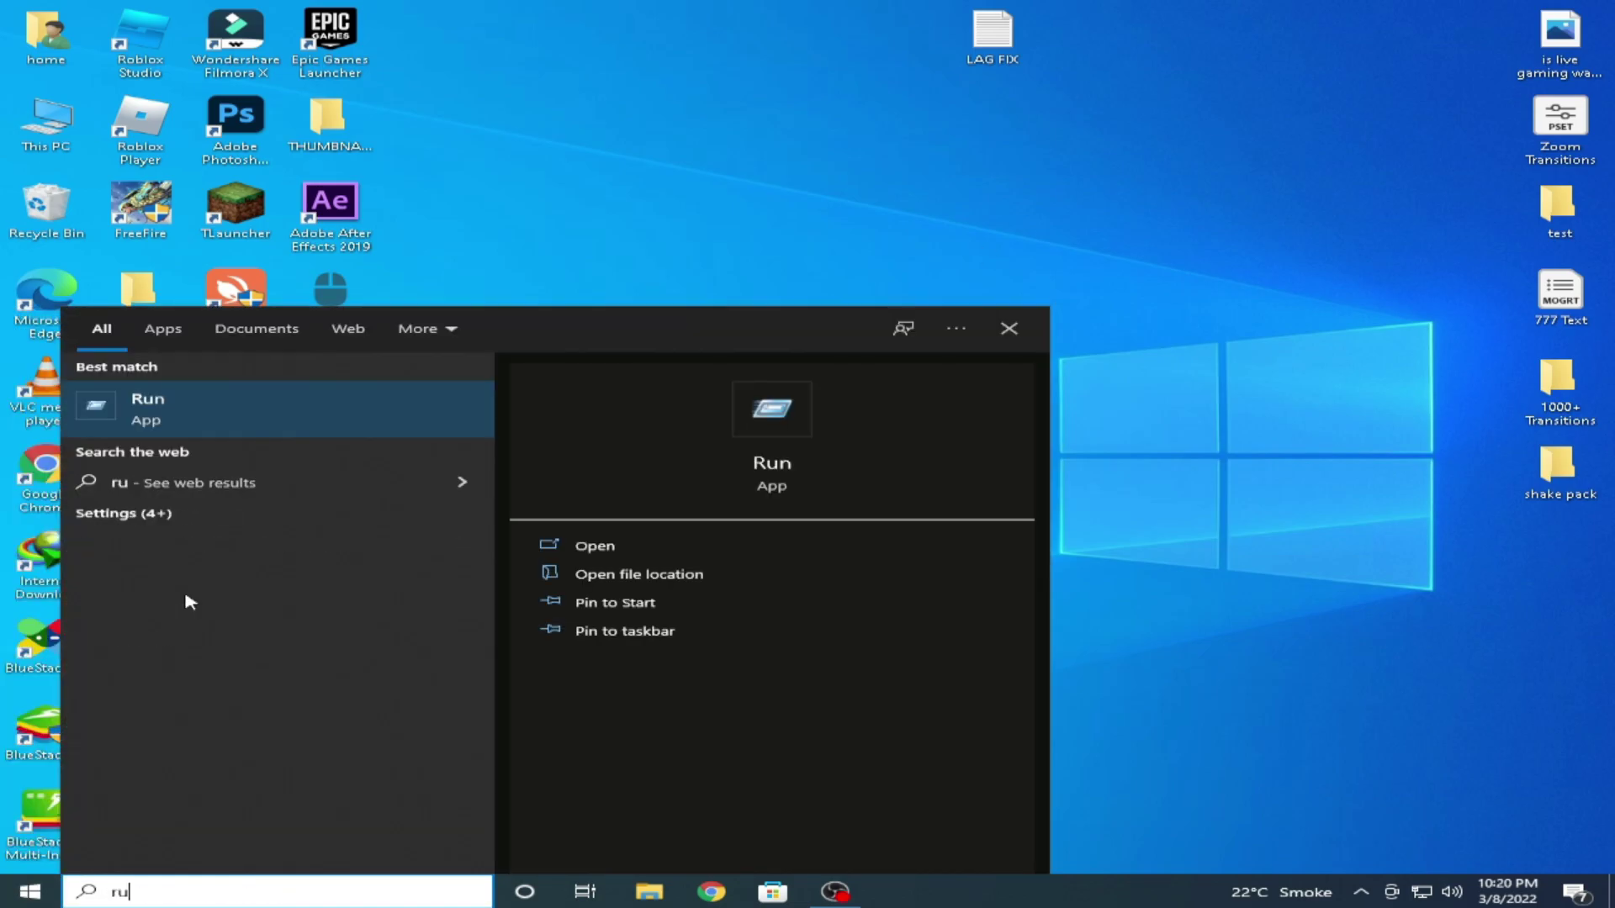
pyautogui.press('Return')
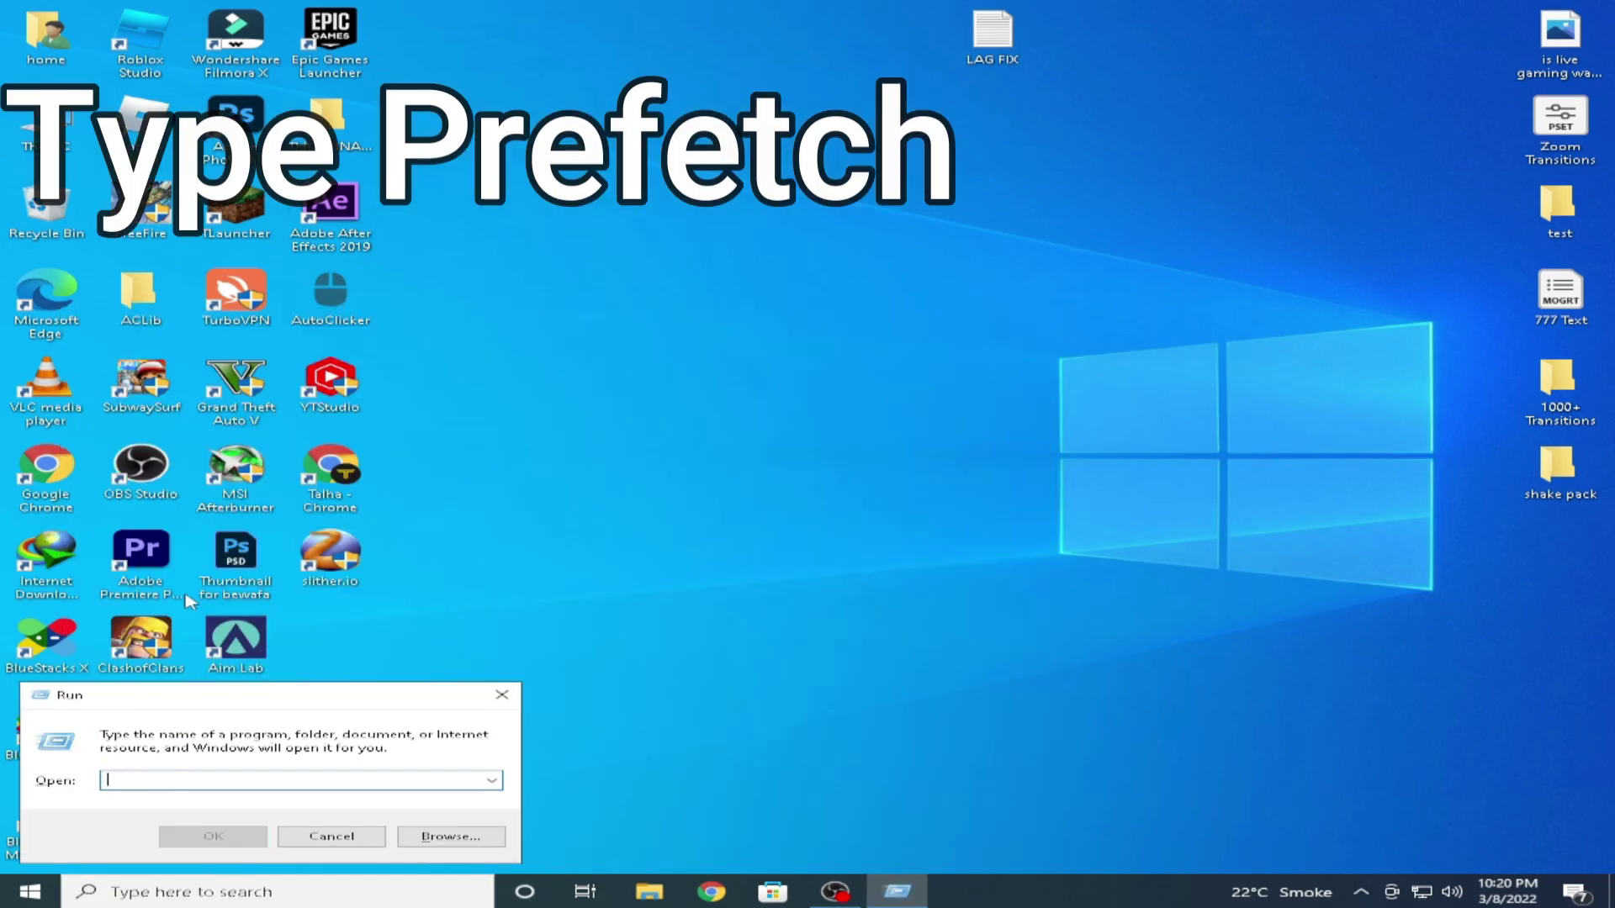
pyautogui.write('pr')
pyautogui.press('Down')
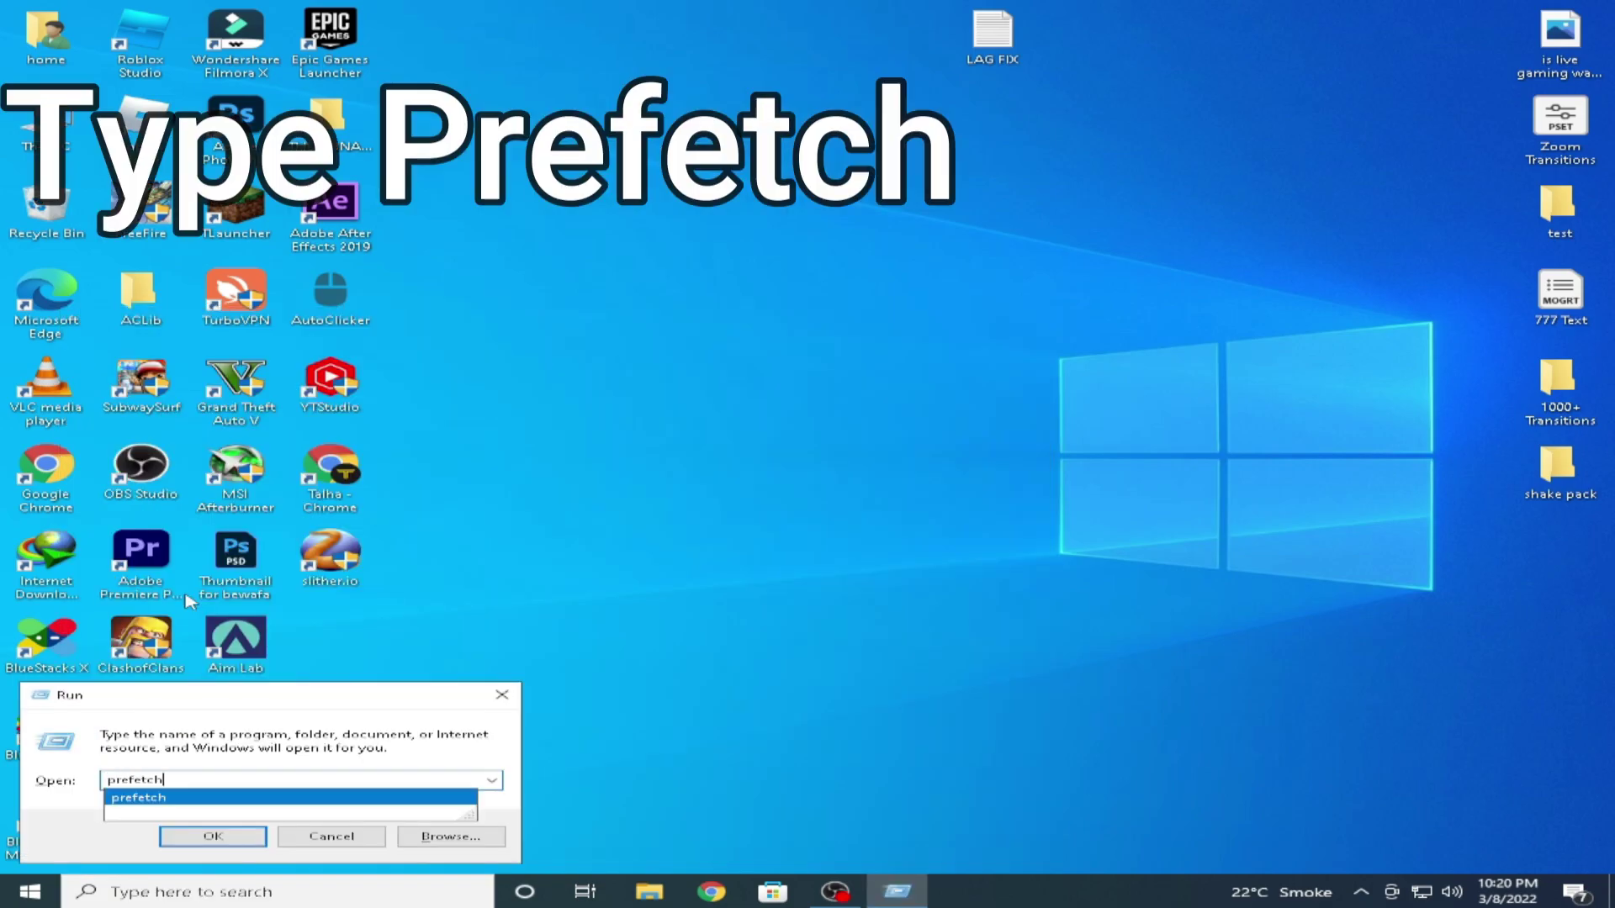
pyautogui.press('Return')
pyautogui.hotkey('ctrl', 'a')
pyautogui.press('Delete')
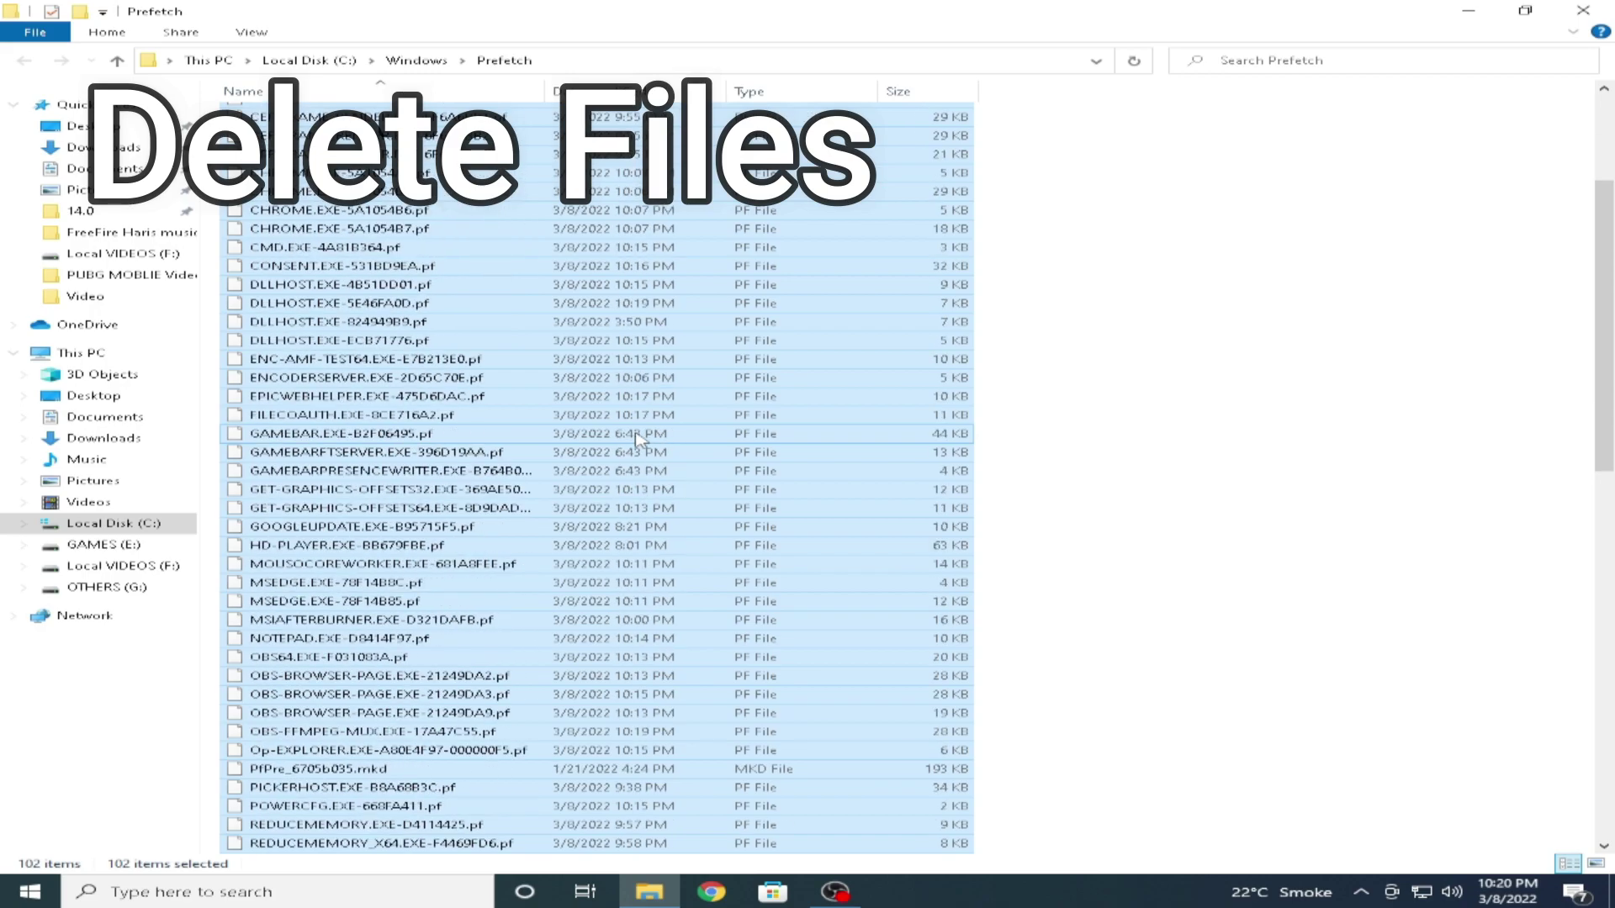
pyautogui.click(872, 382)
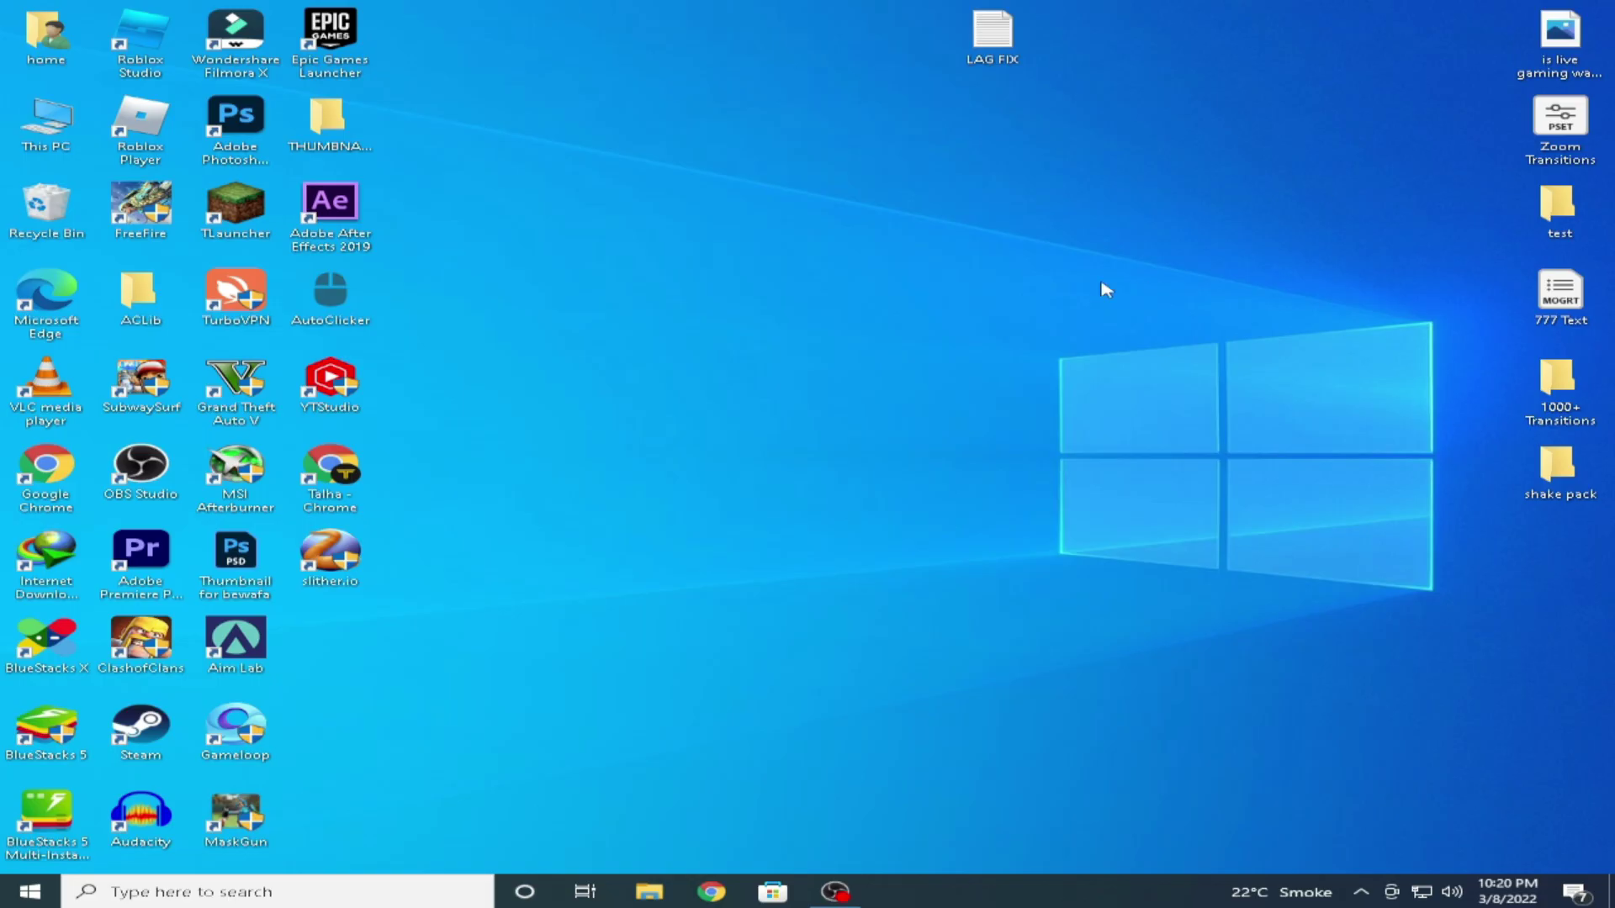
# Step: Execute the "tree" command from the Run dialog
pyautogui.press('super+r')
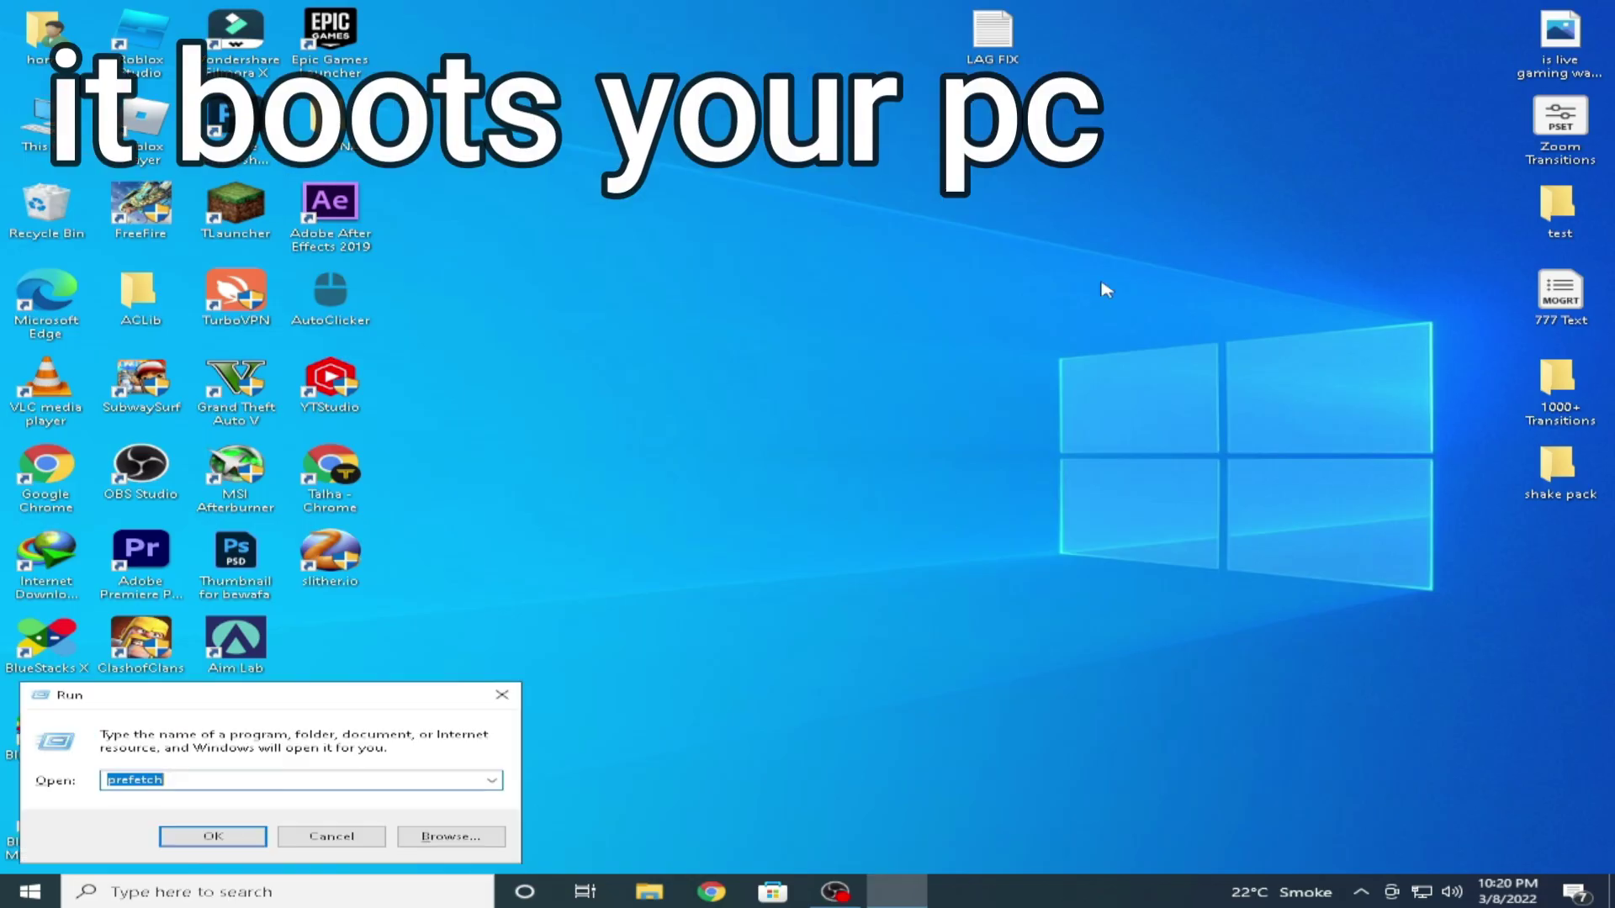
pyautogui.write('tree')
pyautogui.press('Return')
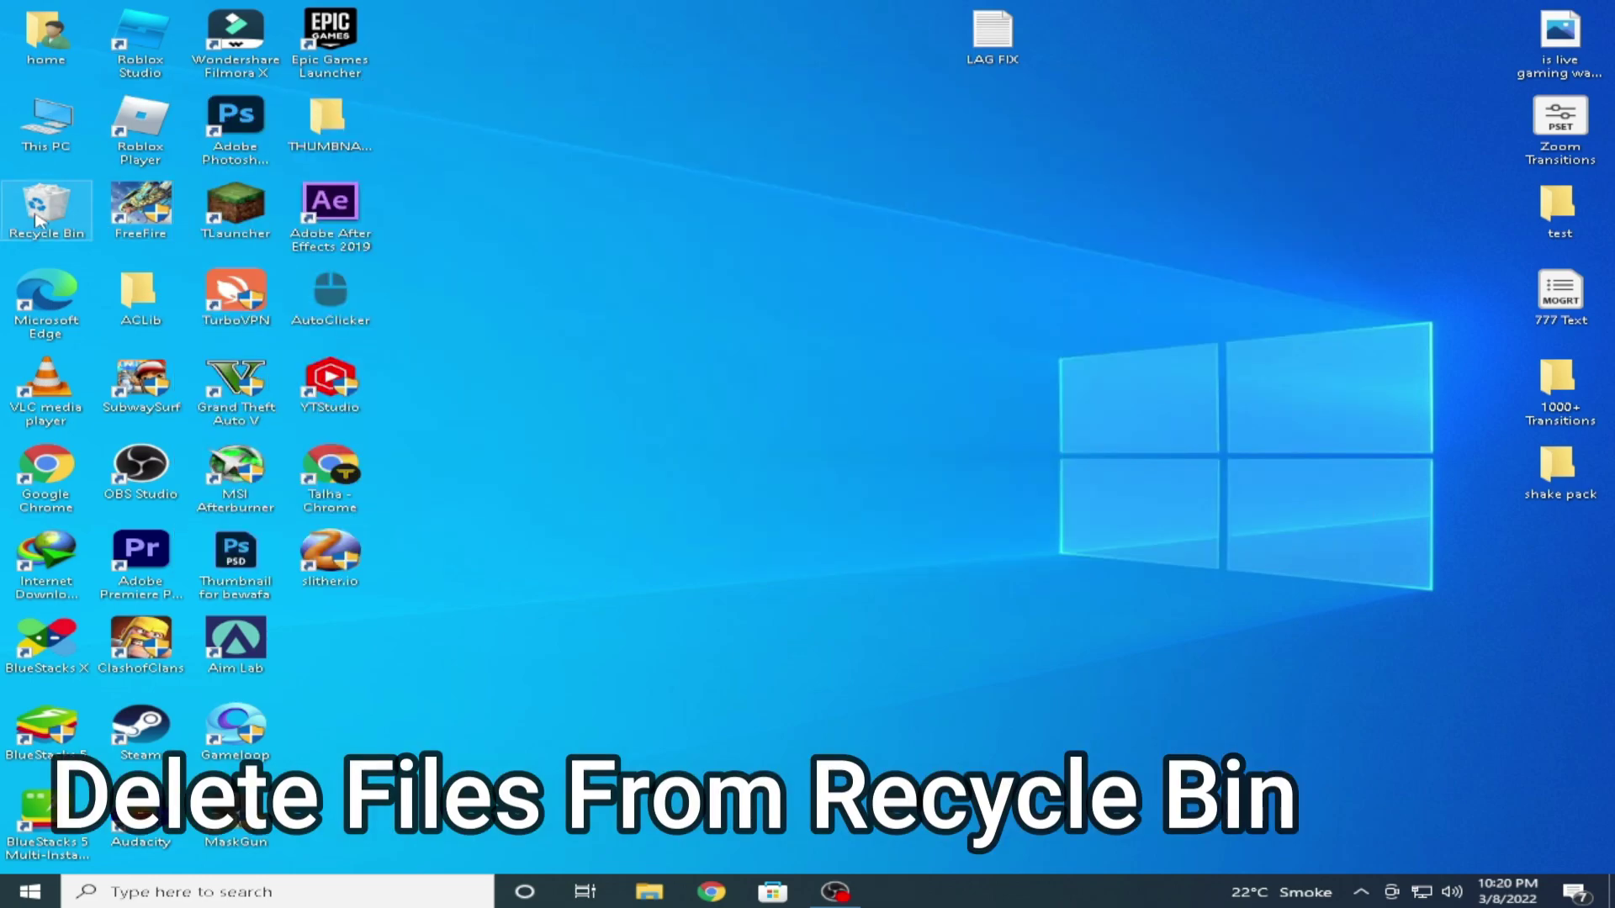
# Step: Empty the Recycle Bin and confirm the permanent deletion
pyautogui.rightClick(37, 220)
pyautogui.click(97, 242)
pyautogui.click(874, 458)
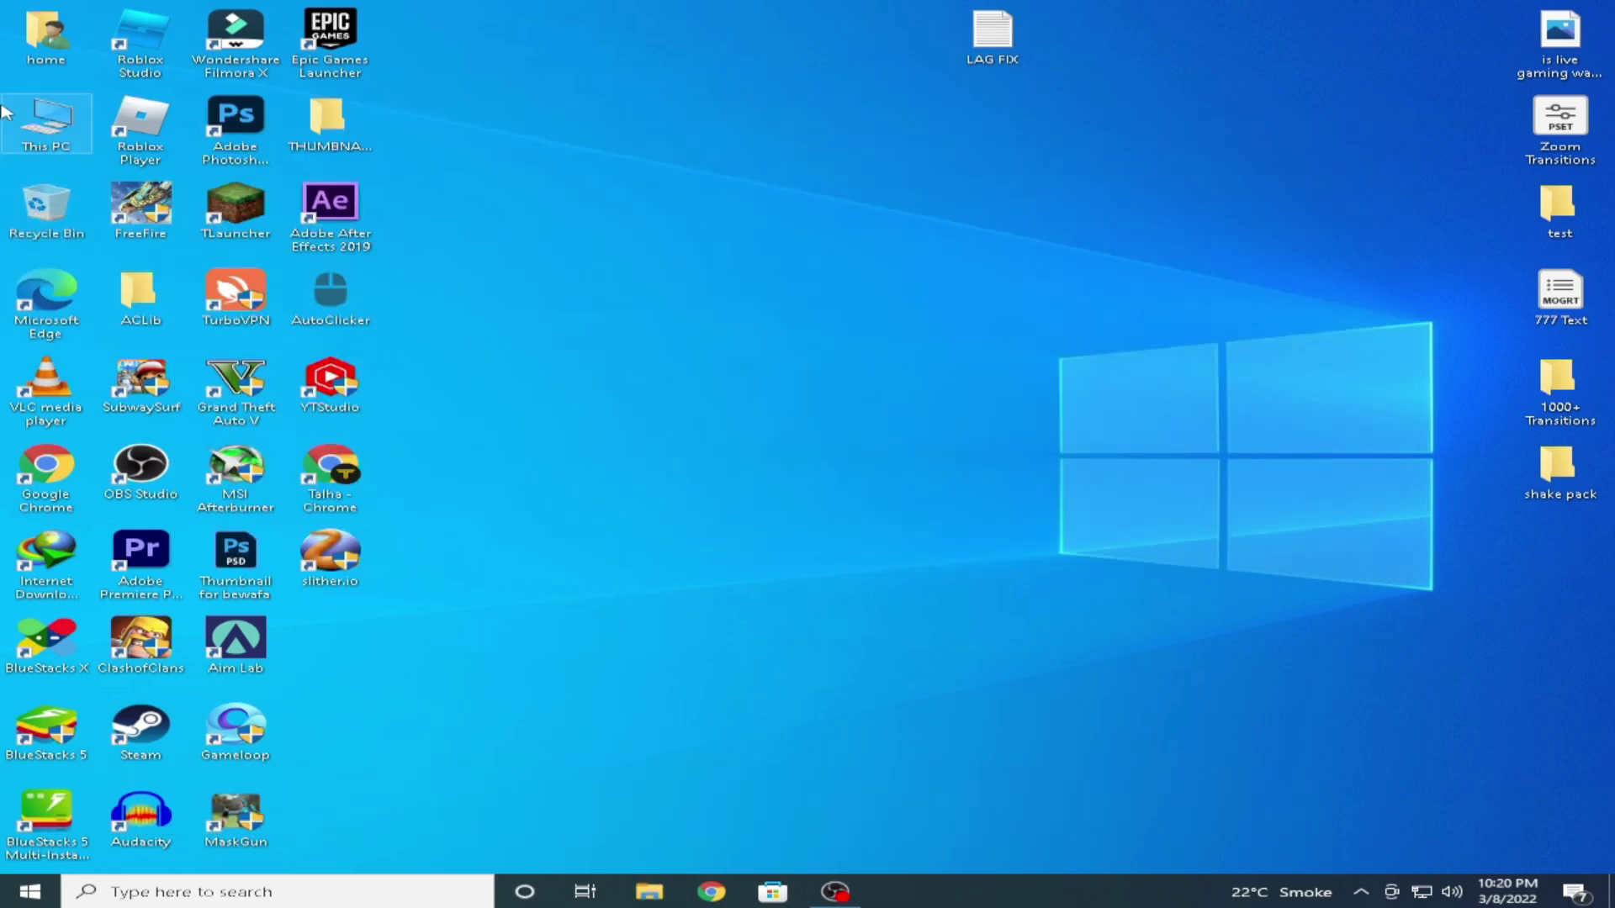
# Step: Open the properties of Local Disk (C:) from This PC and start Disk Cleanup for it
pyautogui.doubleClick(46, 122)
pyautogui.click(432, 259)
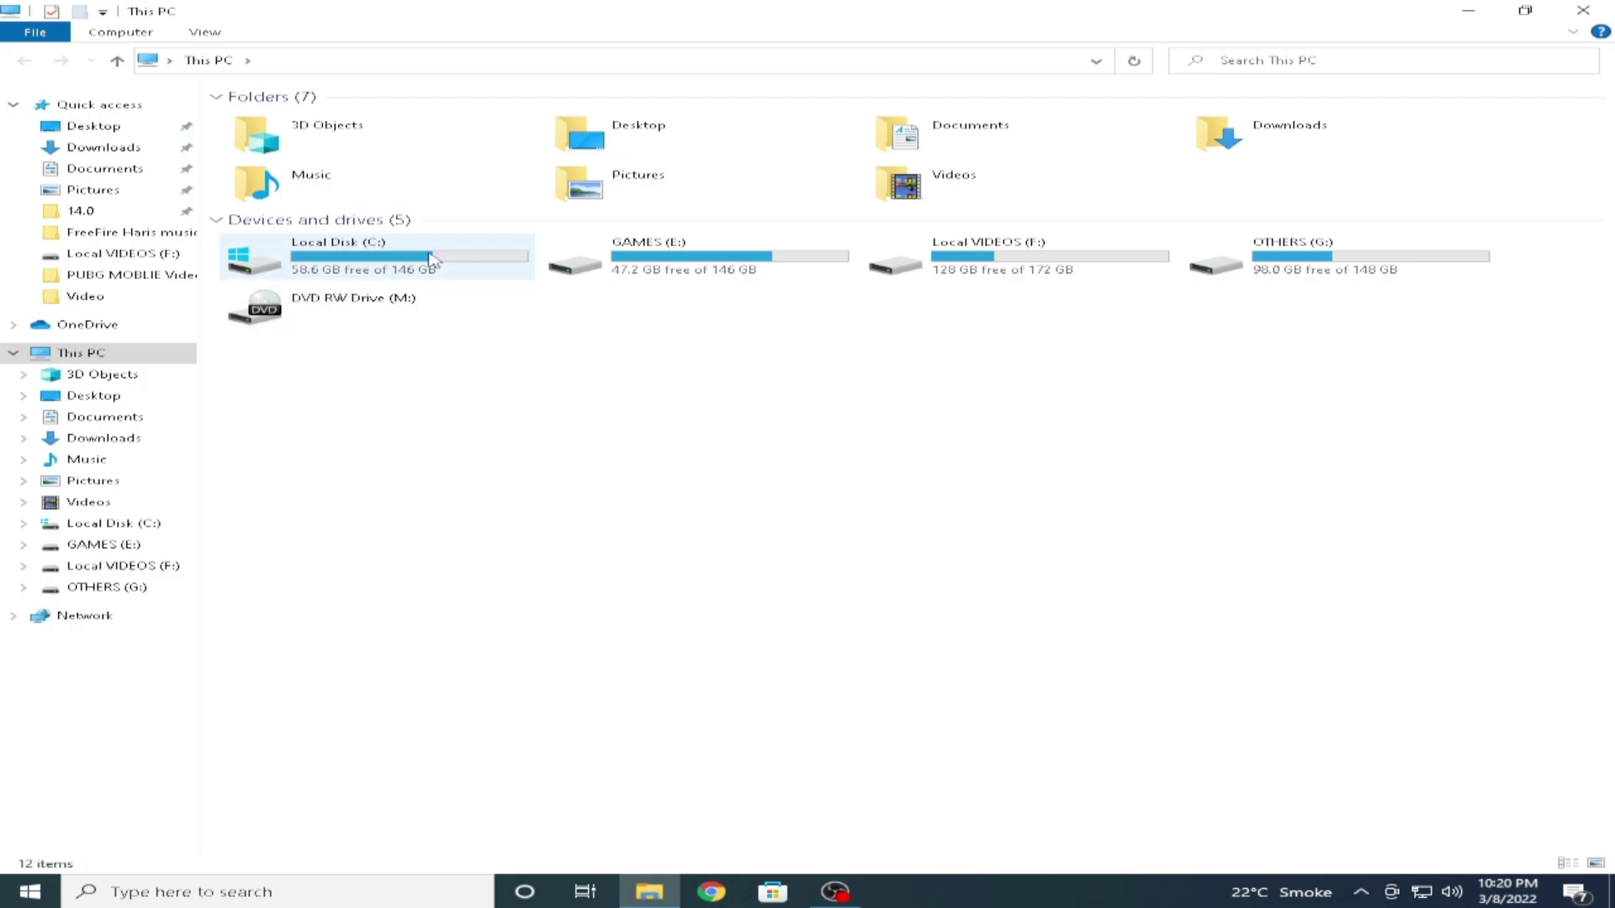
pyautogui.rightClick(432, 260)
pyautogui.click(477, 611)
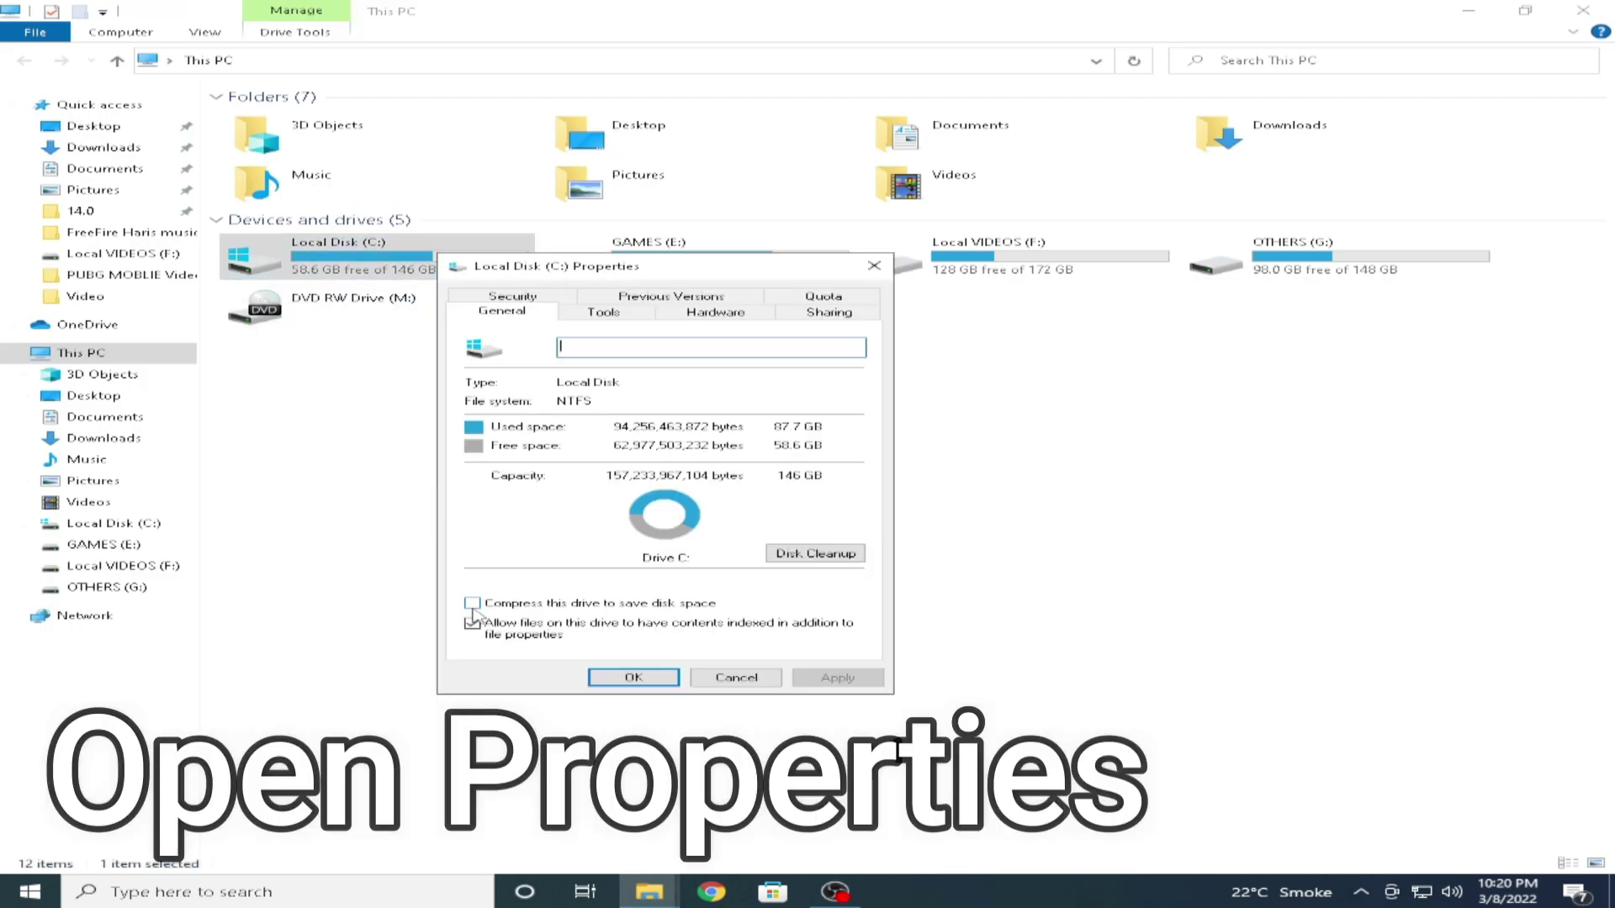
pyautogui.click(816, 554)
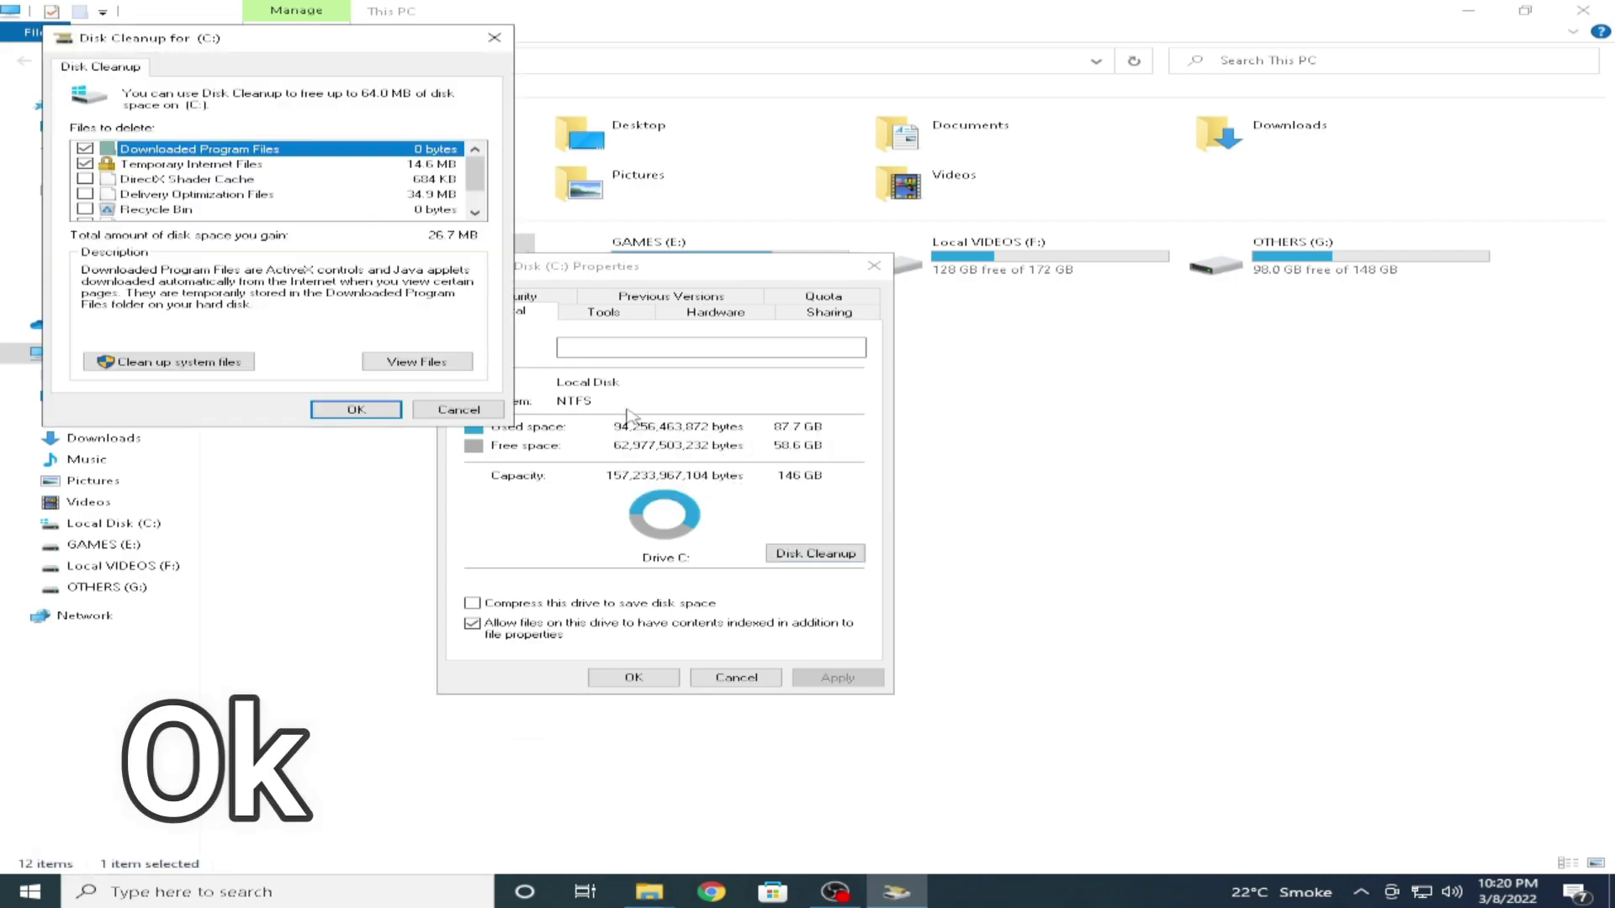
# Step: Add DirectX Shader Cache and Delivery Optimization Files to the cleanup selection and permanently delete the selected files
pyautogui.click(135, 194)
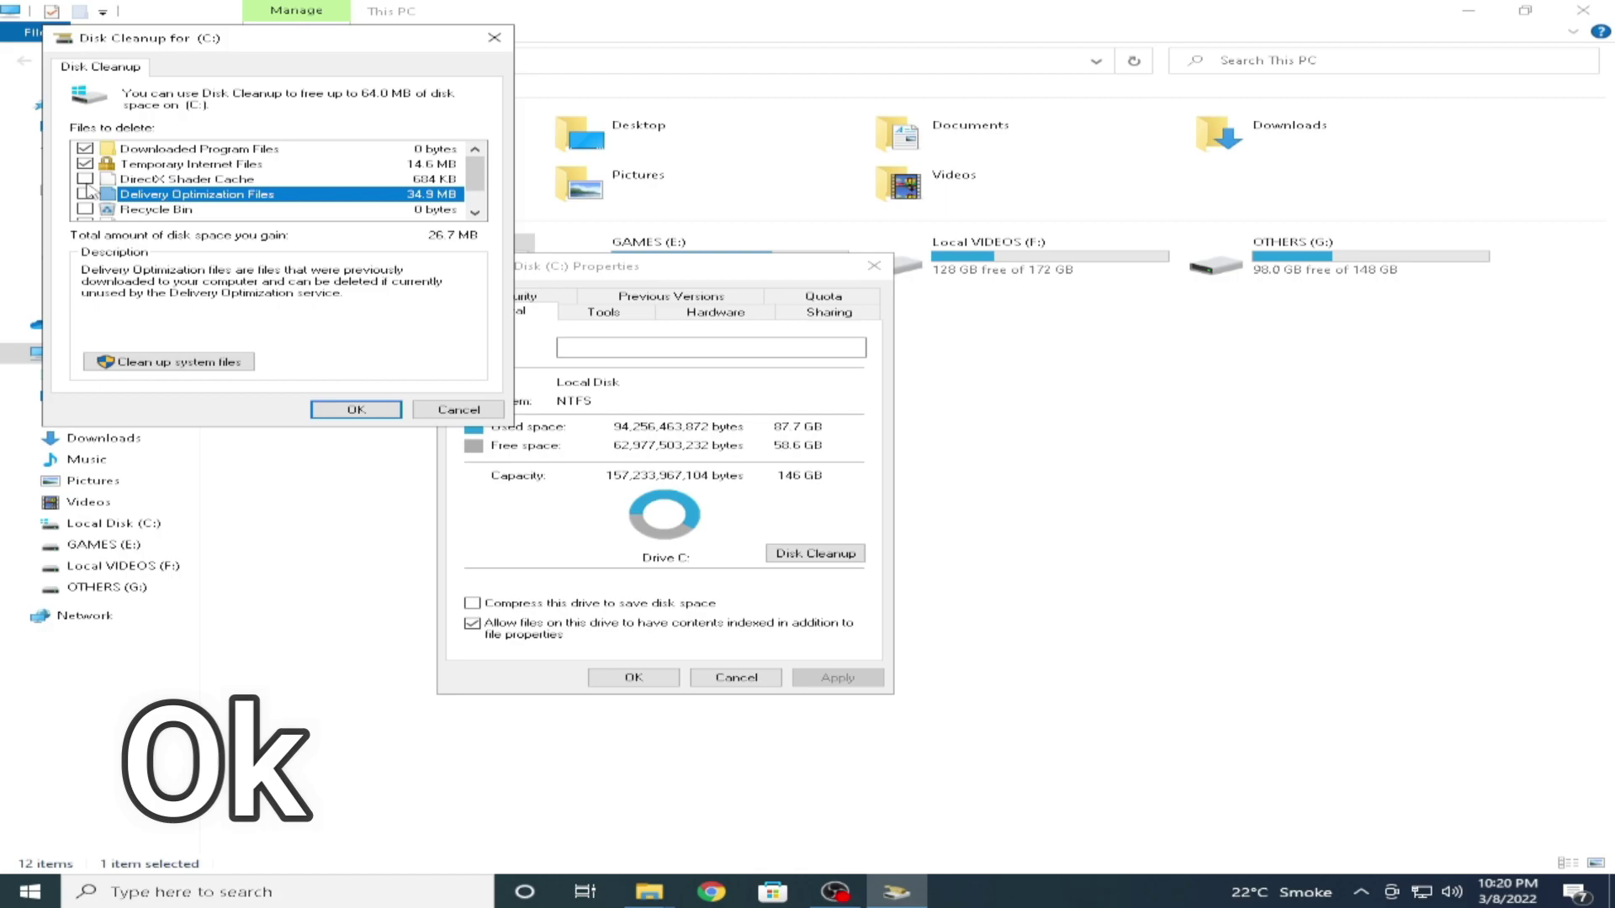
pyautogui.scroll(-1, 164, 215)
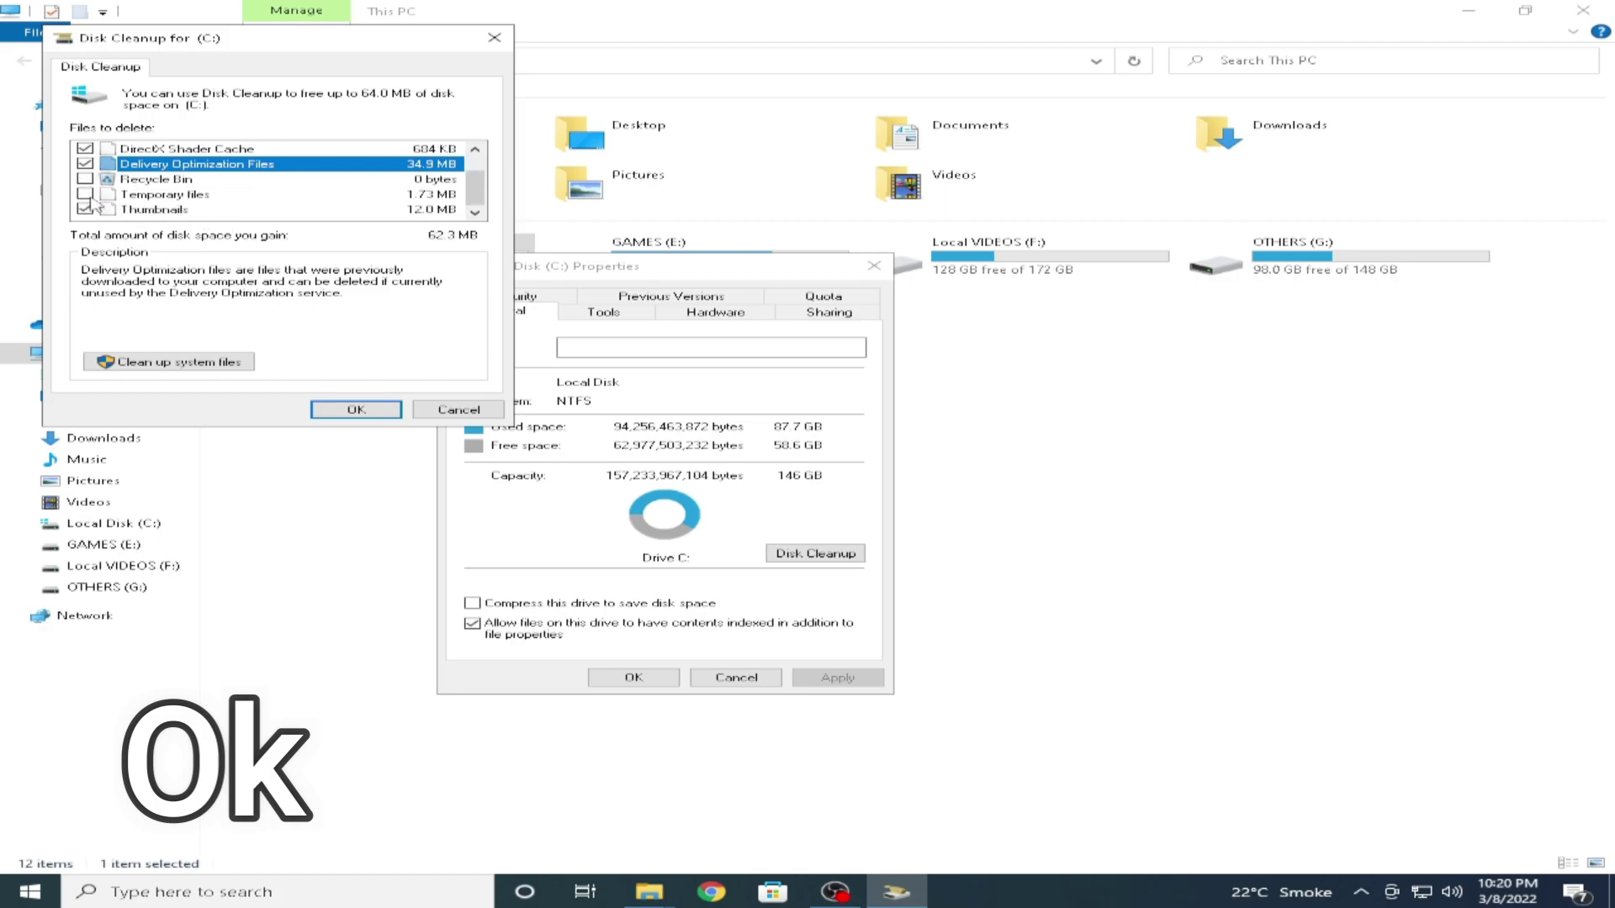
pyautogui.click(356, 410)
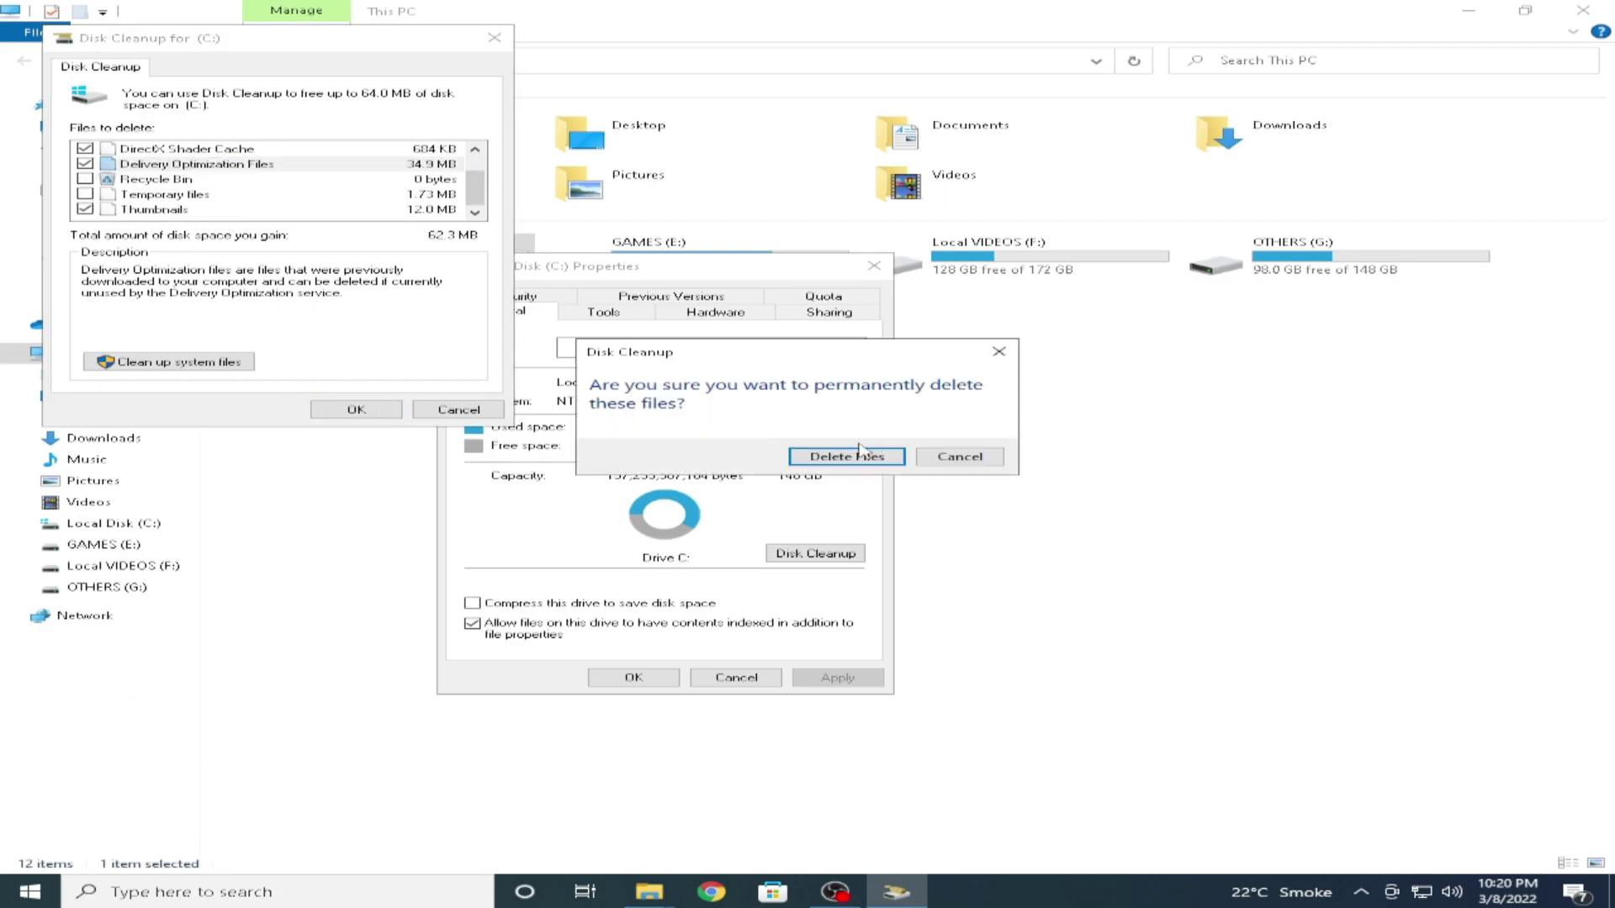
pyautogui.click(844, 460)
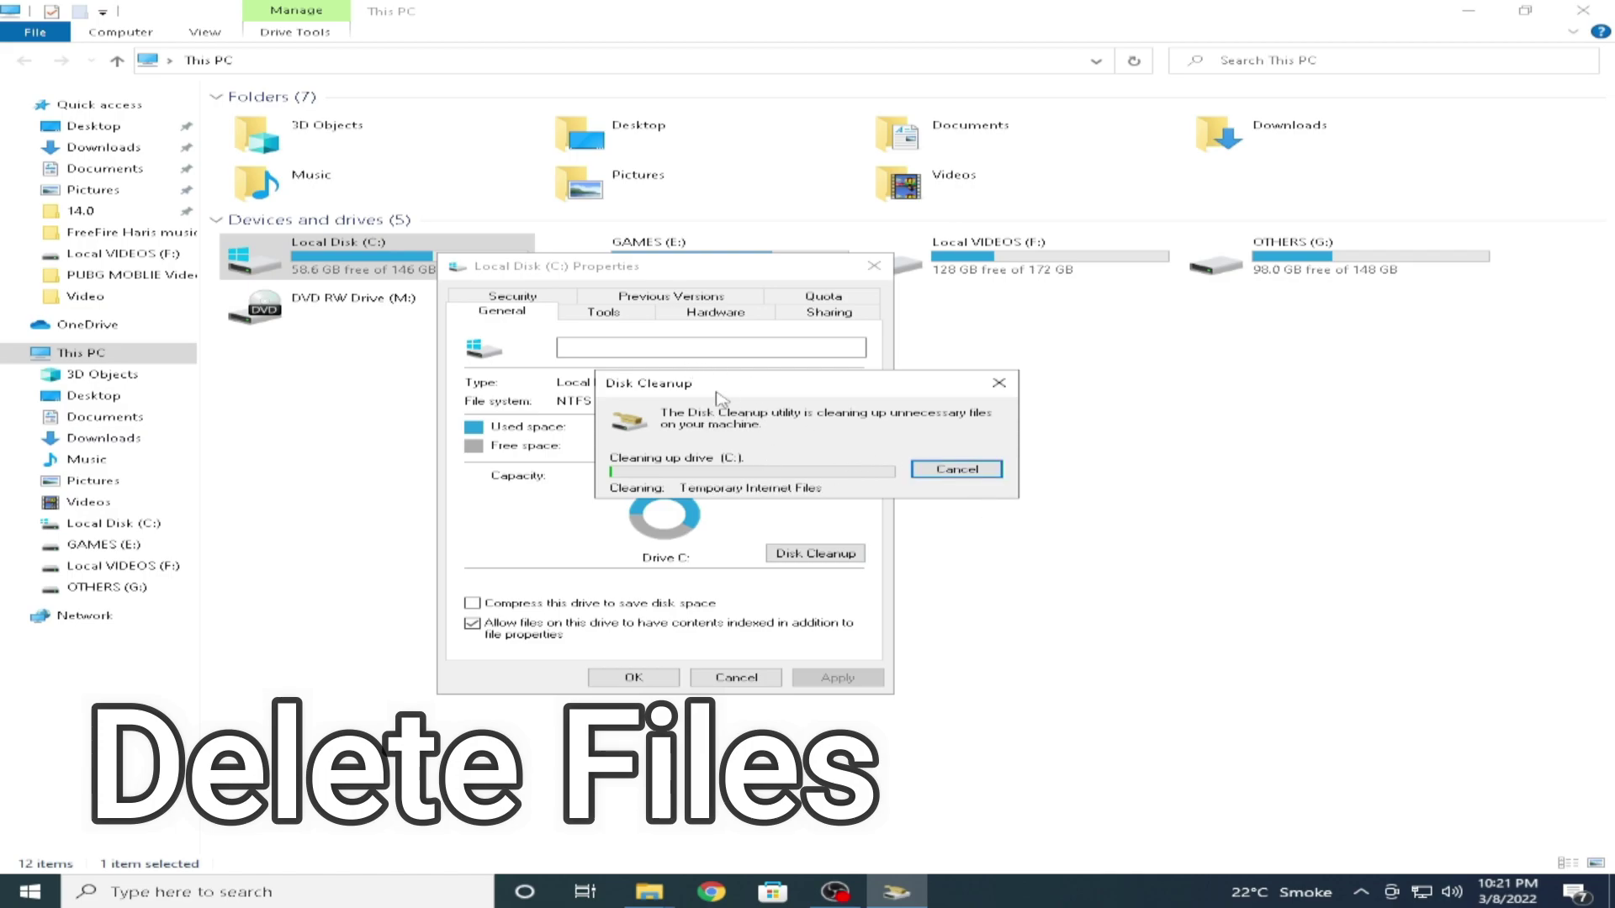
pyautogui.moveTo(716, 392); pyautogui.dragTo(711, 420)
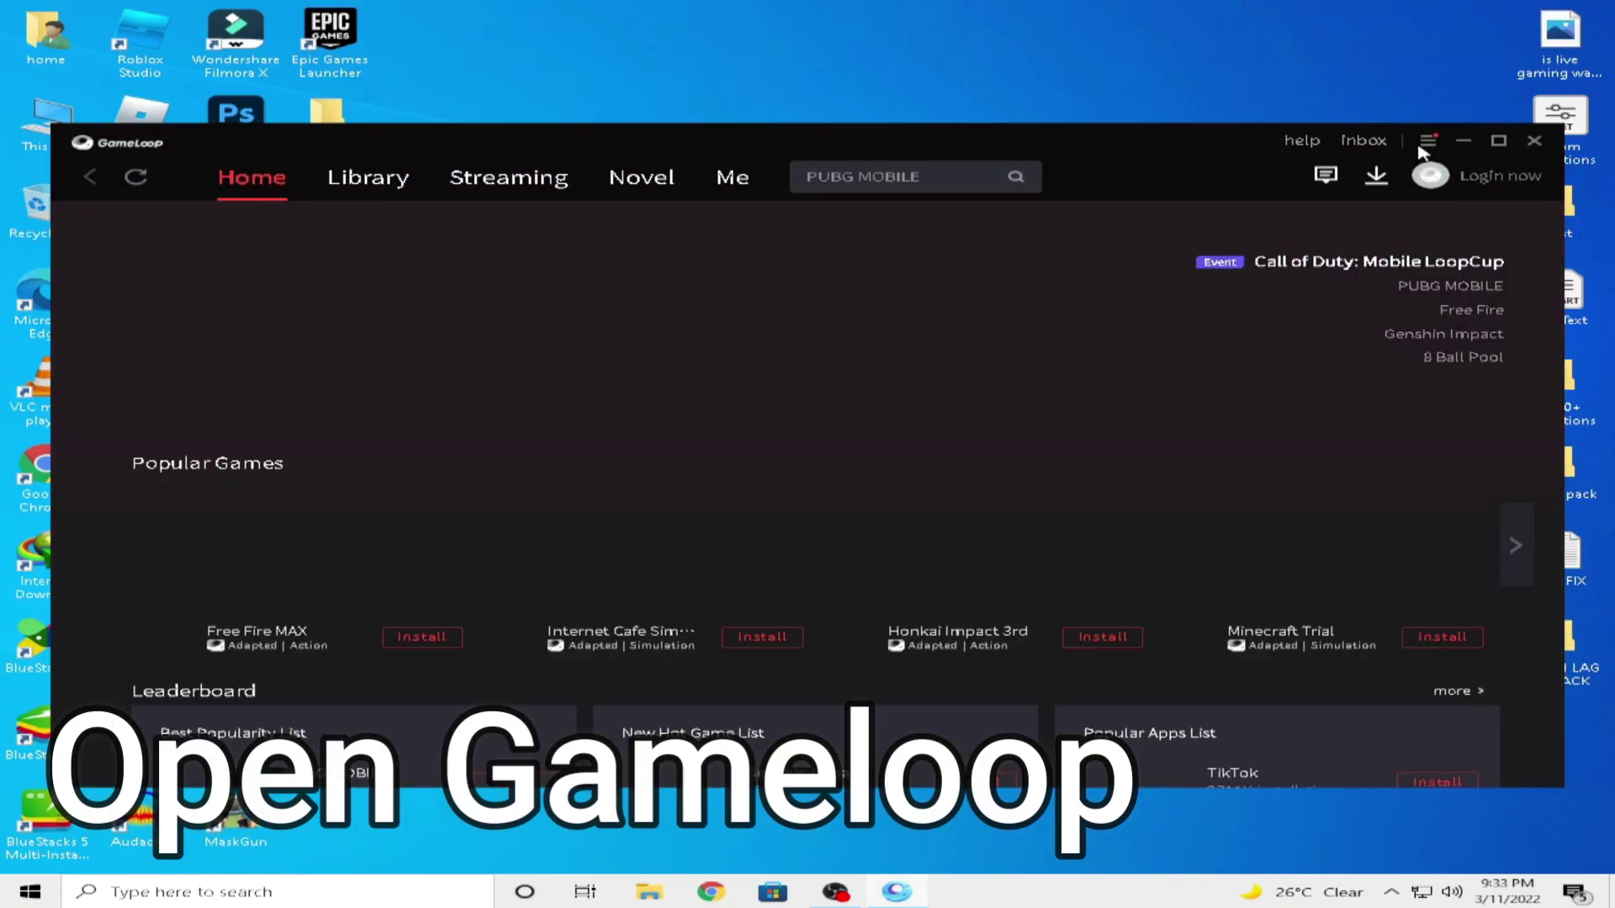
# Step: Open the settings in GameLoop and check the Best fixed window ratio option among the basic settings
pyautogui.click(1428, 141)
pyautogui.click(1312, 229)
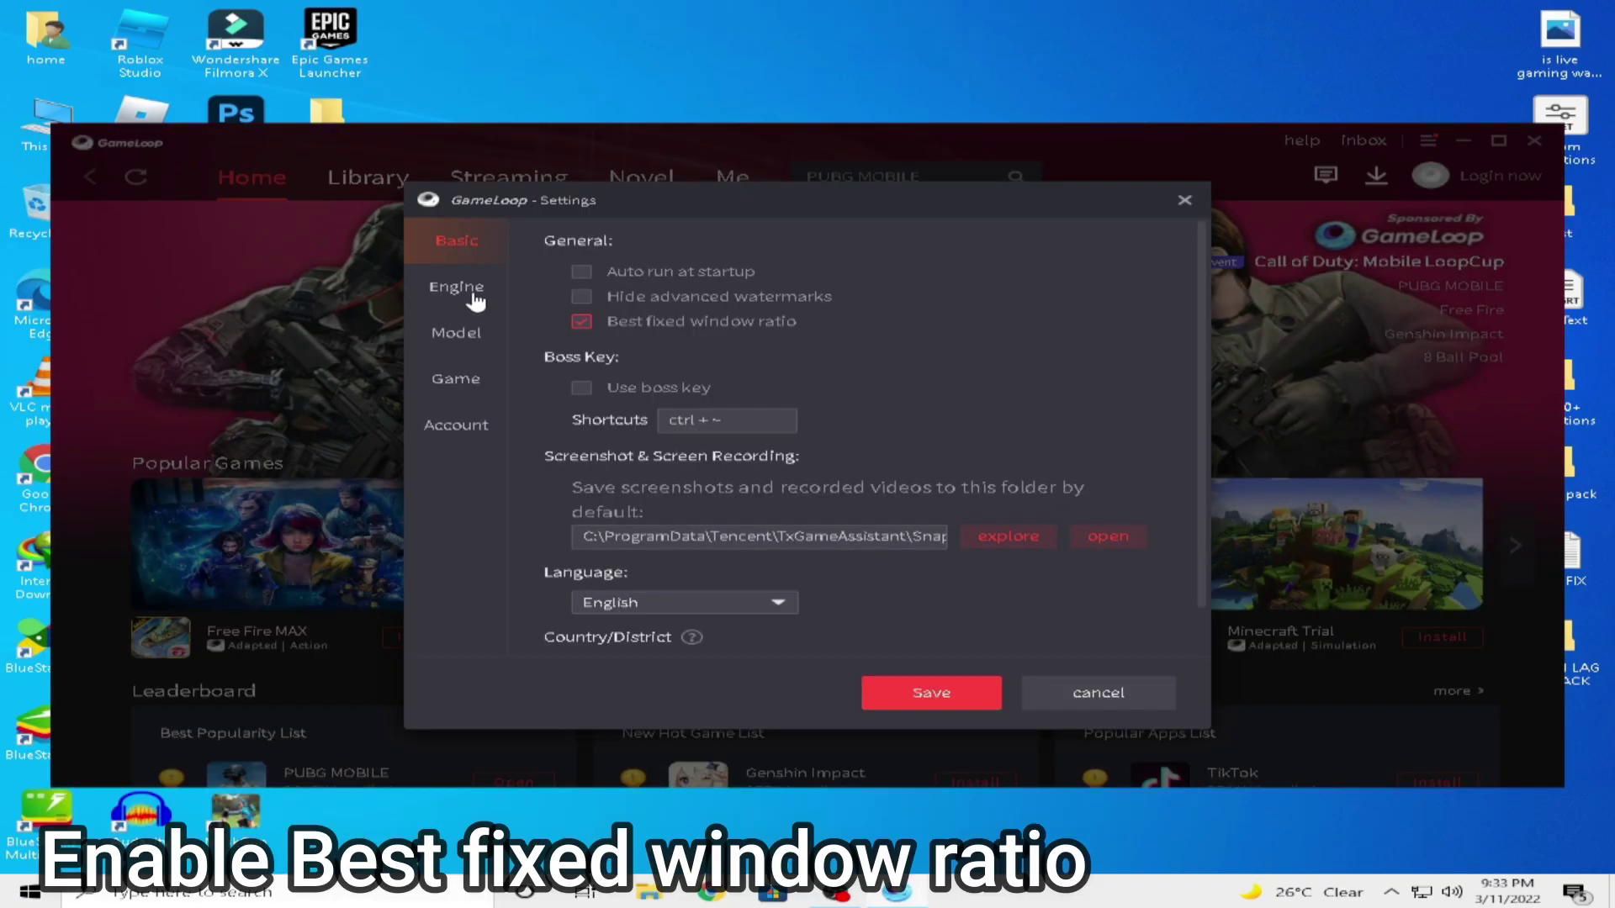
pyautogui.click(471, 287)
pyautogui.click(456, 241)
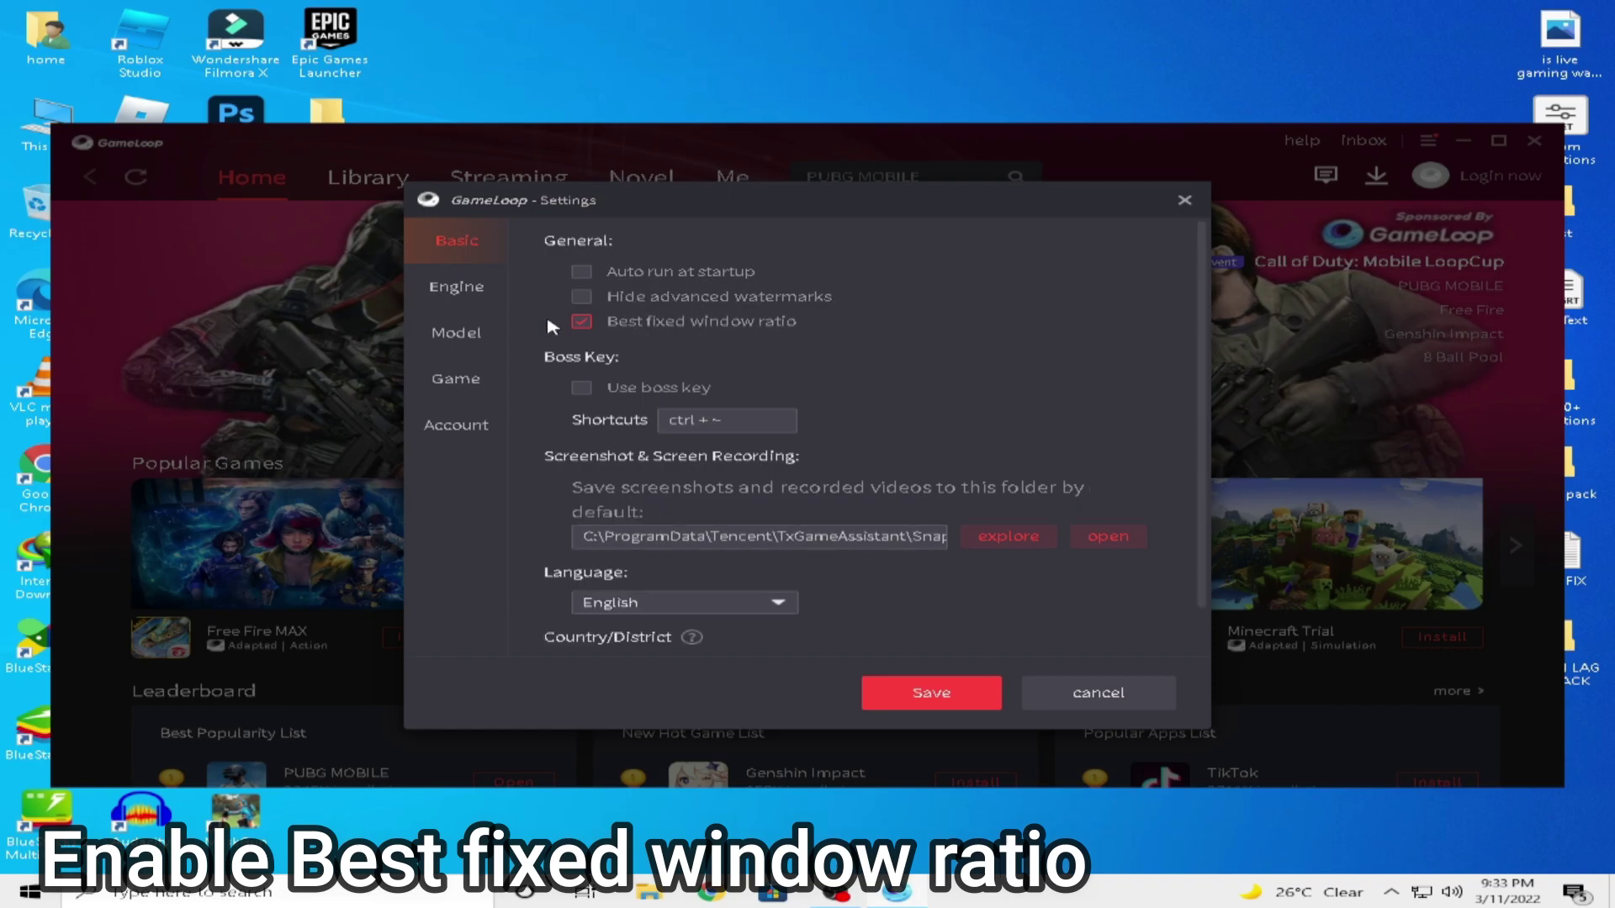
# Step: Review the engine's screen rendering mode, rendering cache, graphics card and vertical sync options
pyautogui.click(490, 291)
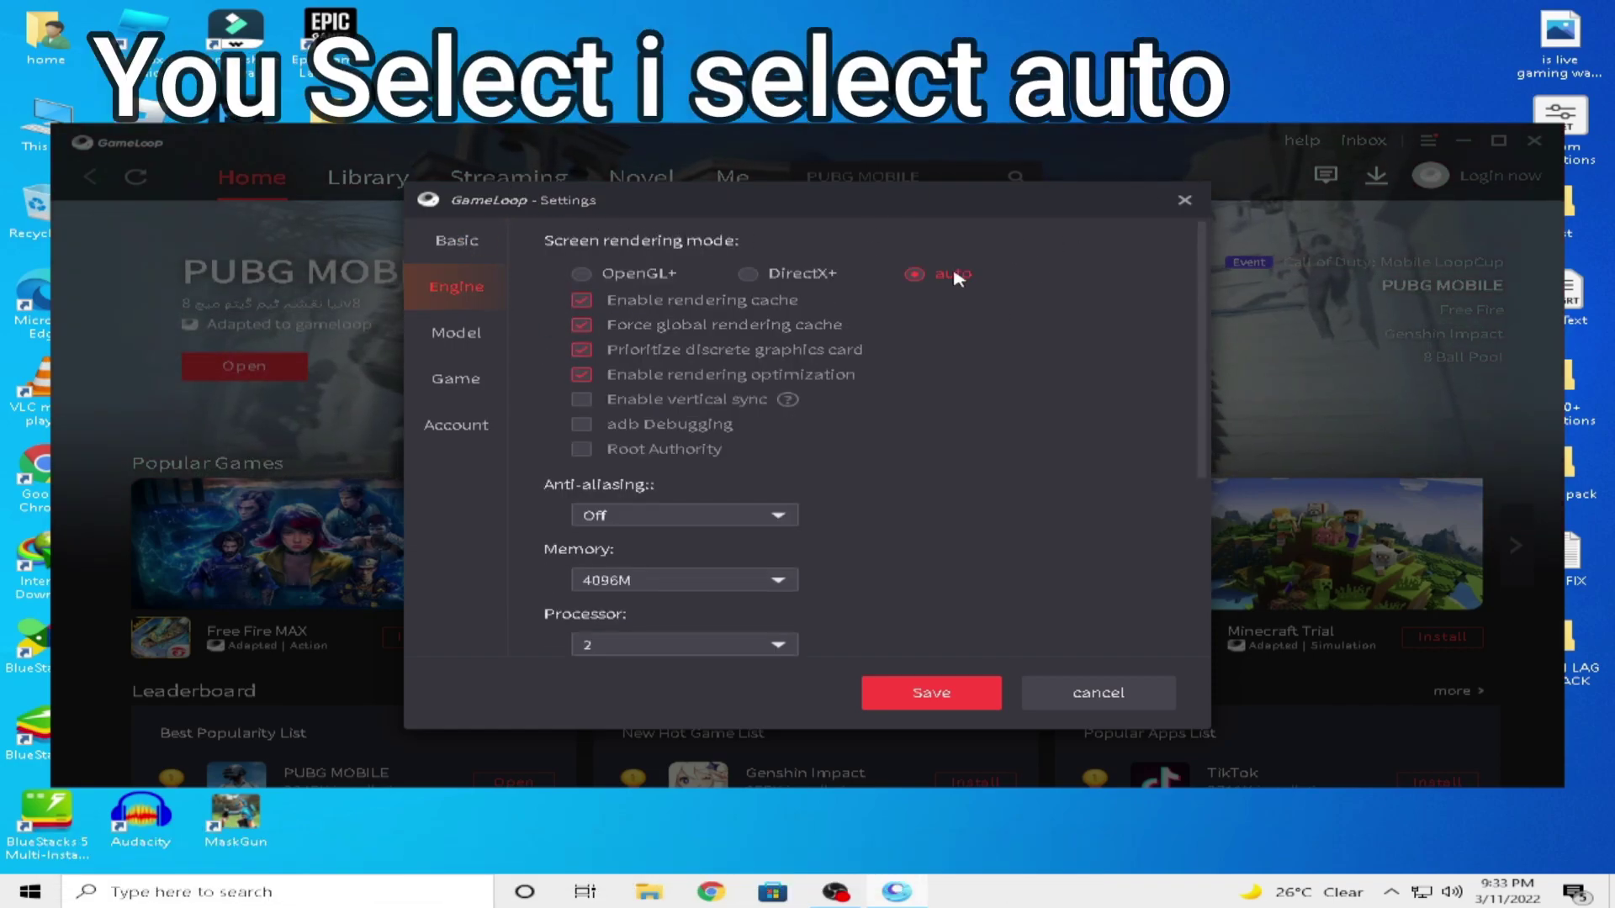
pyautogui.click(822, 287)
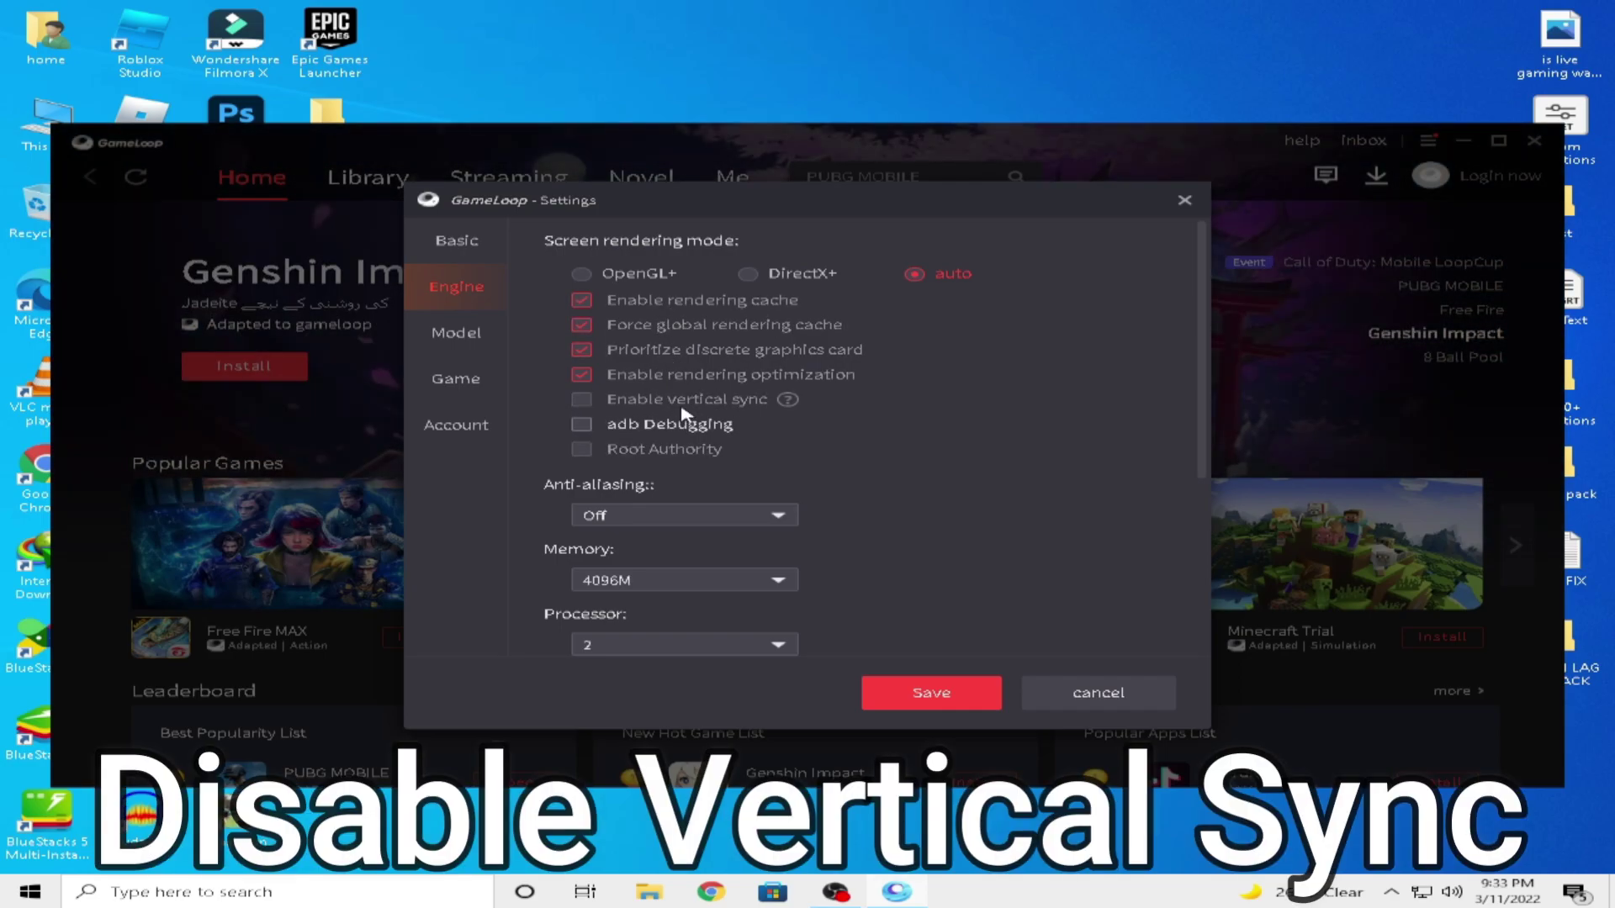
pyautogui.scroll(-2, 833, 407)
pyautogui.click(757, 424)
pyautogui.click(639, 450)
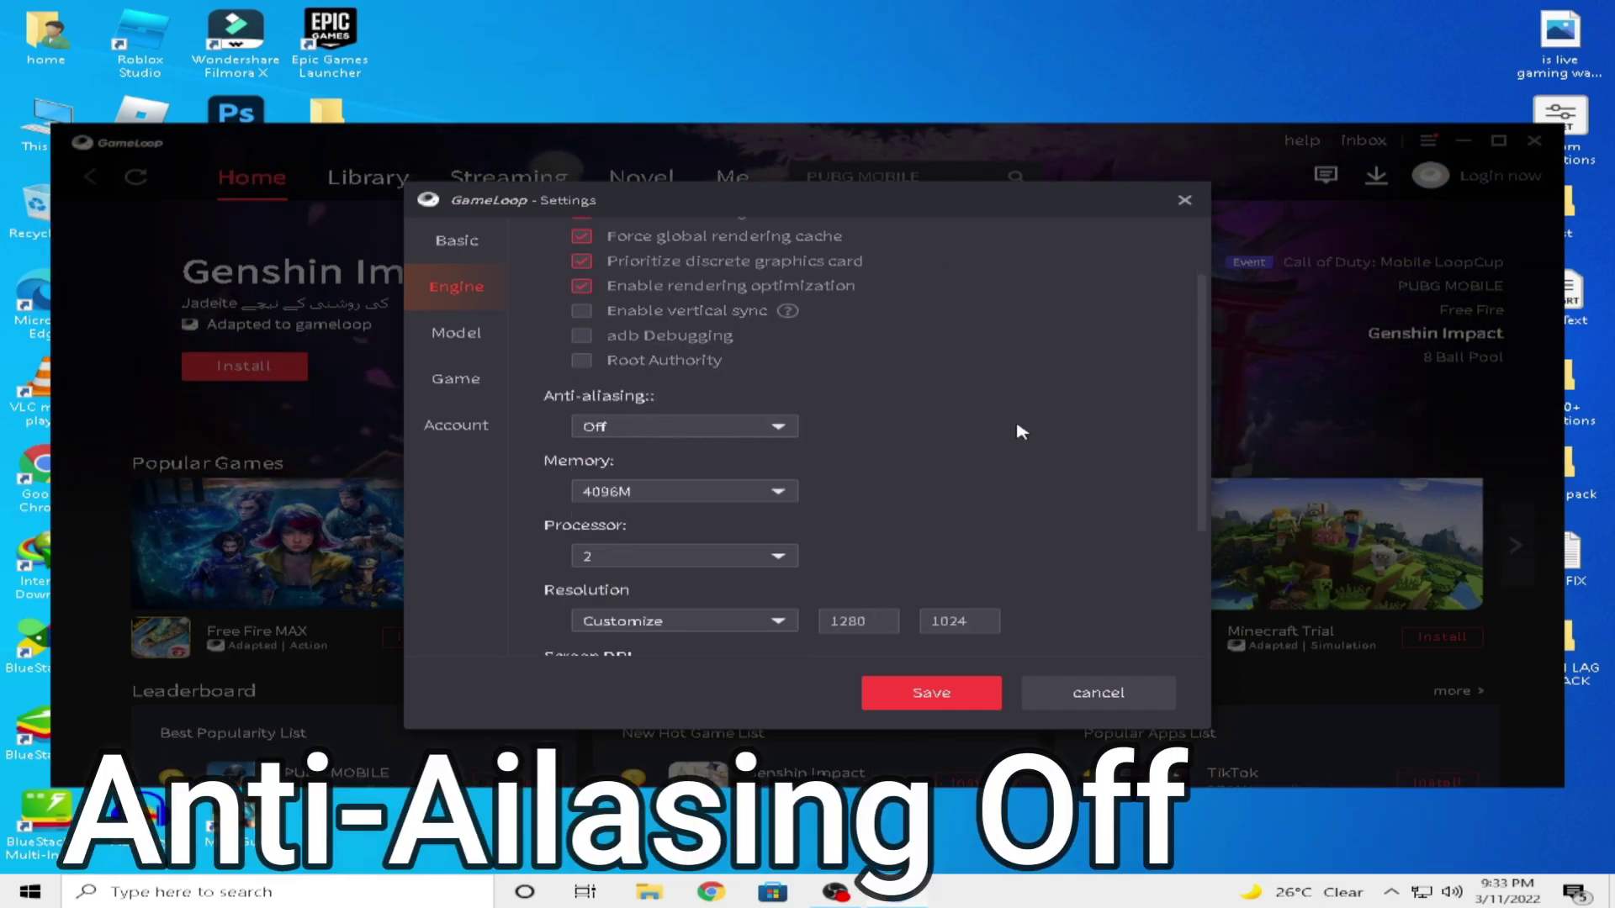
# Step: Examine the engine's anti-aliasing, memory, processor and resolution choices
pyautogui.scroll(-1, 1022, 429)
pyautogui.click(677, 403)
pyautogui.click(698, 403)
pyautogui.click(664, 466)
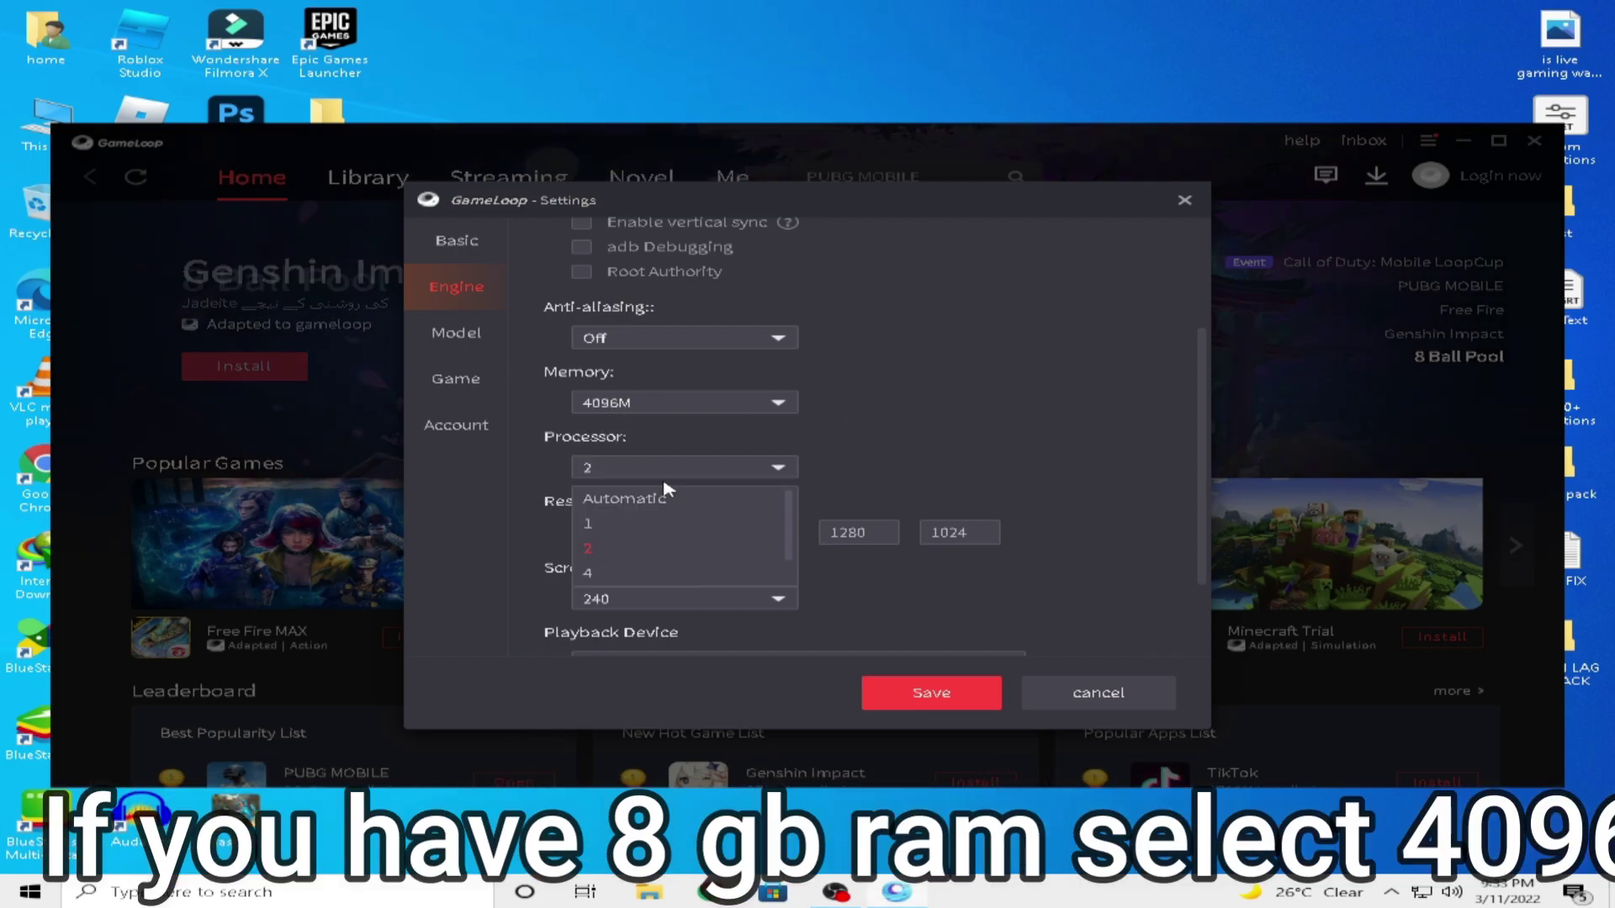
pyautogui.click(681, 403)
pyautogui.click(915, 440)
pyautogui.scroll(-1, 968, 446)
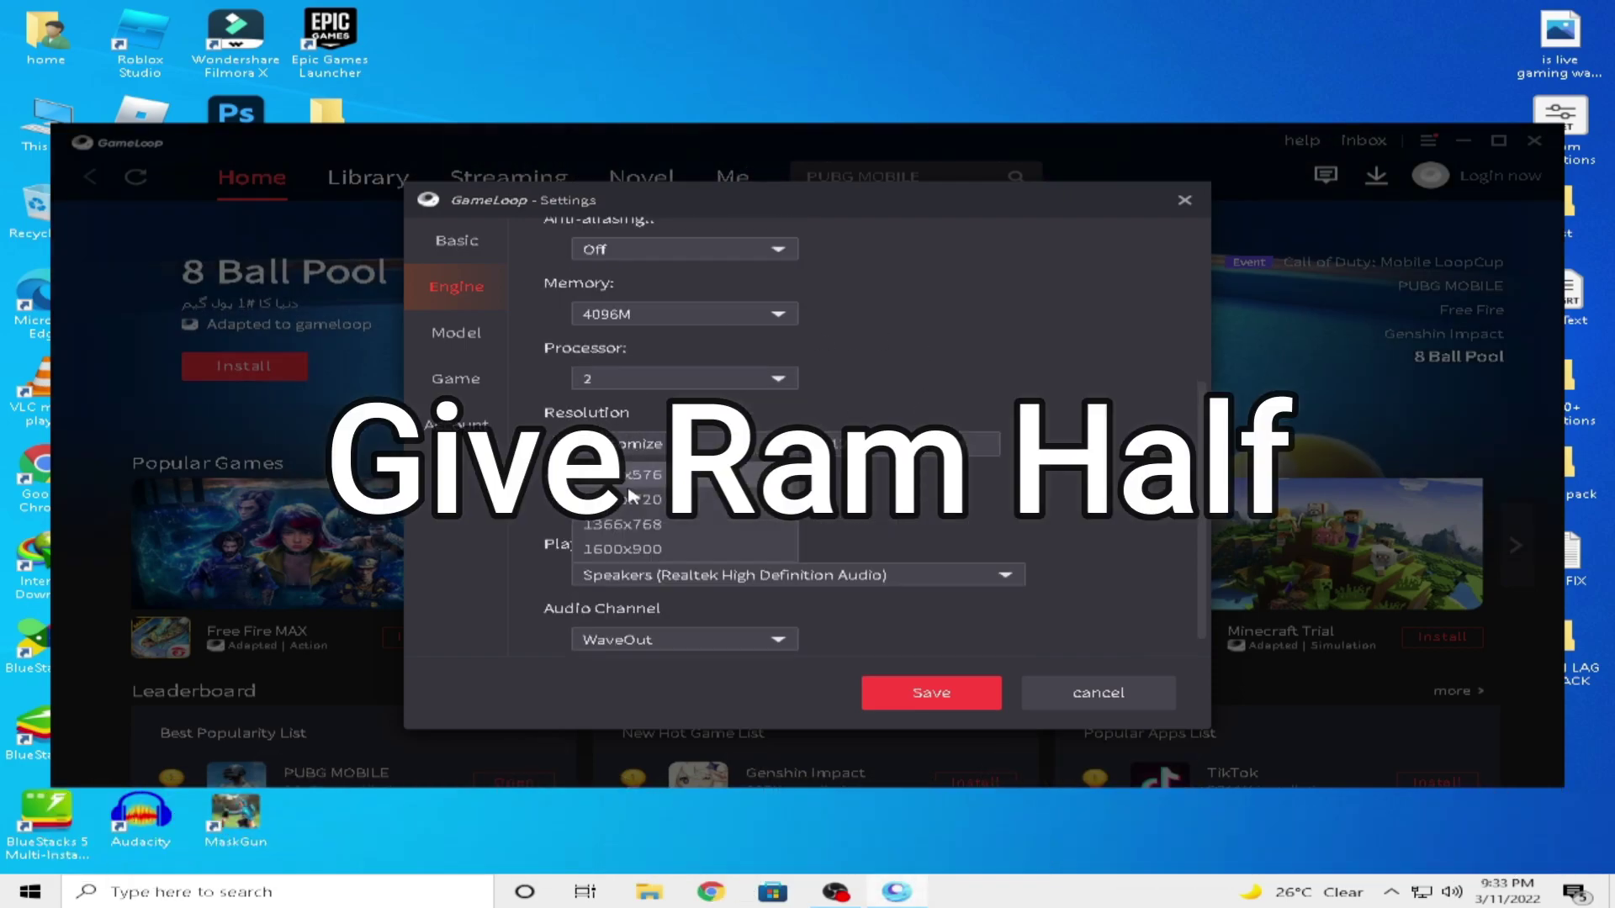
pyautogui.click(714, 372)
pyautogui.click(716, 373)
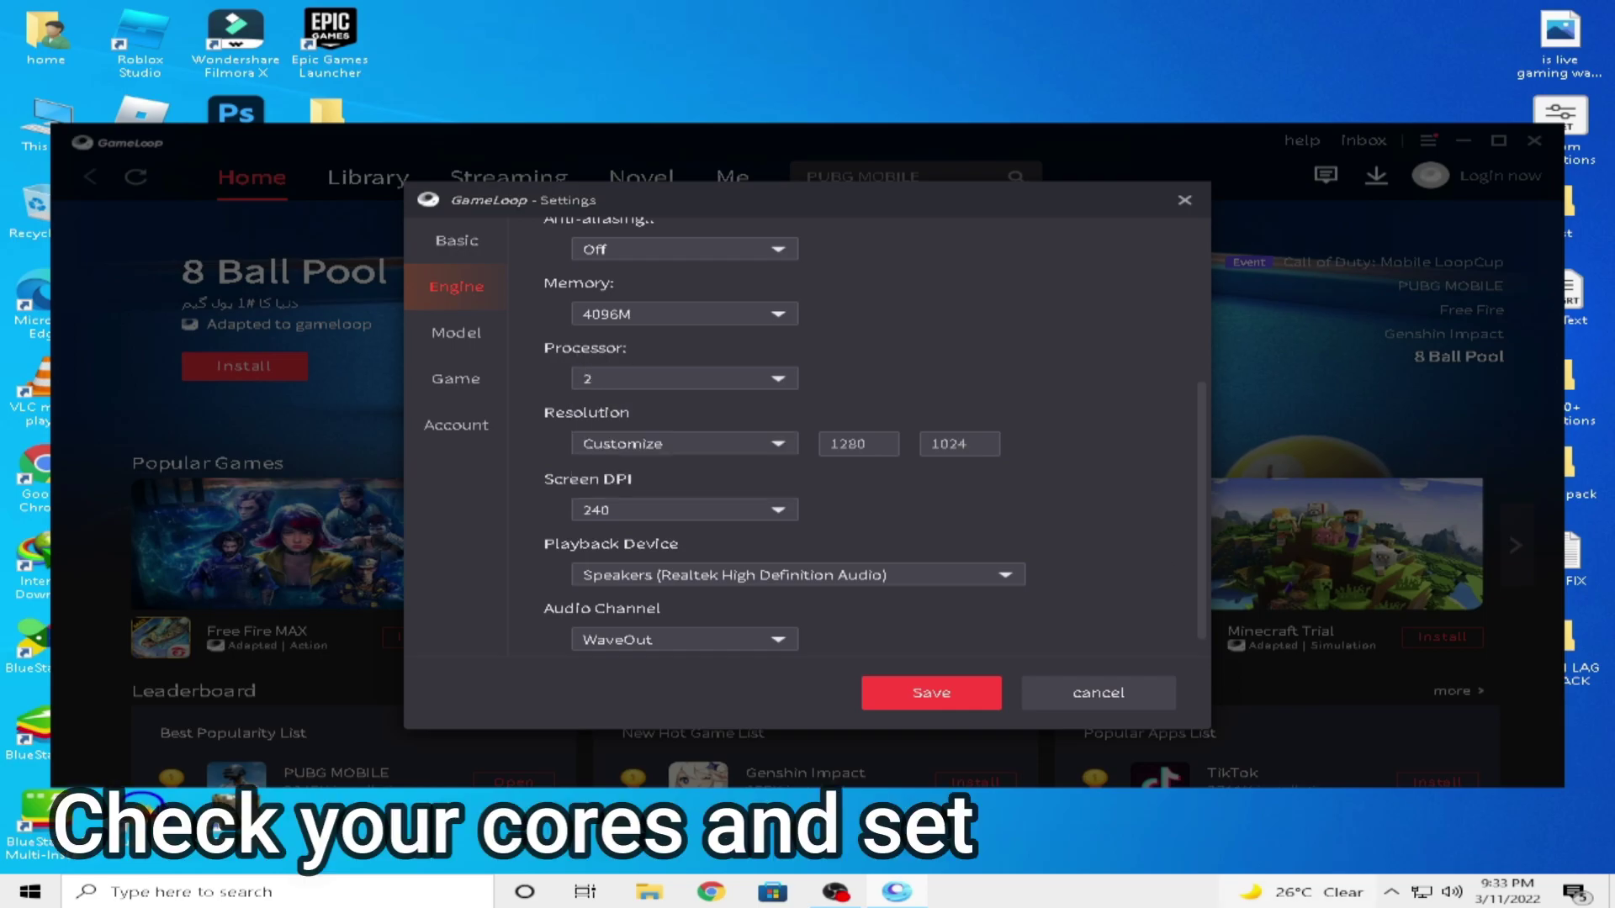
# Step: Check the CPU's core count in Task Manager's performance data and close Task Manager
pyautogui.rightClick(1186, 883)
pyautogui.click(1262, 793)
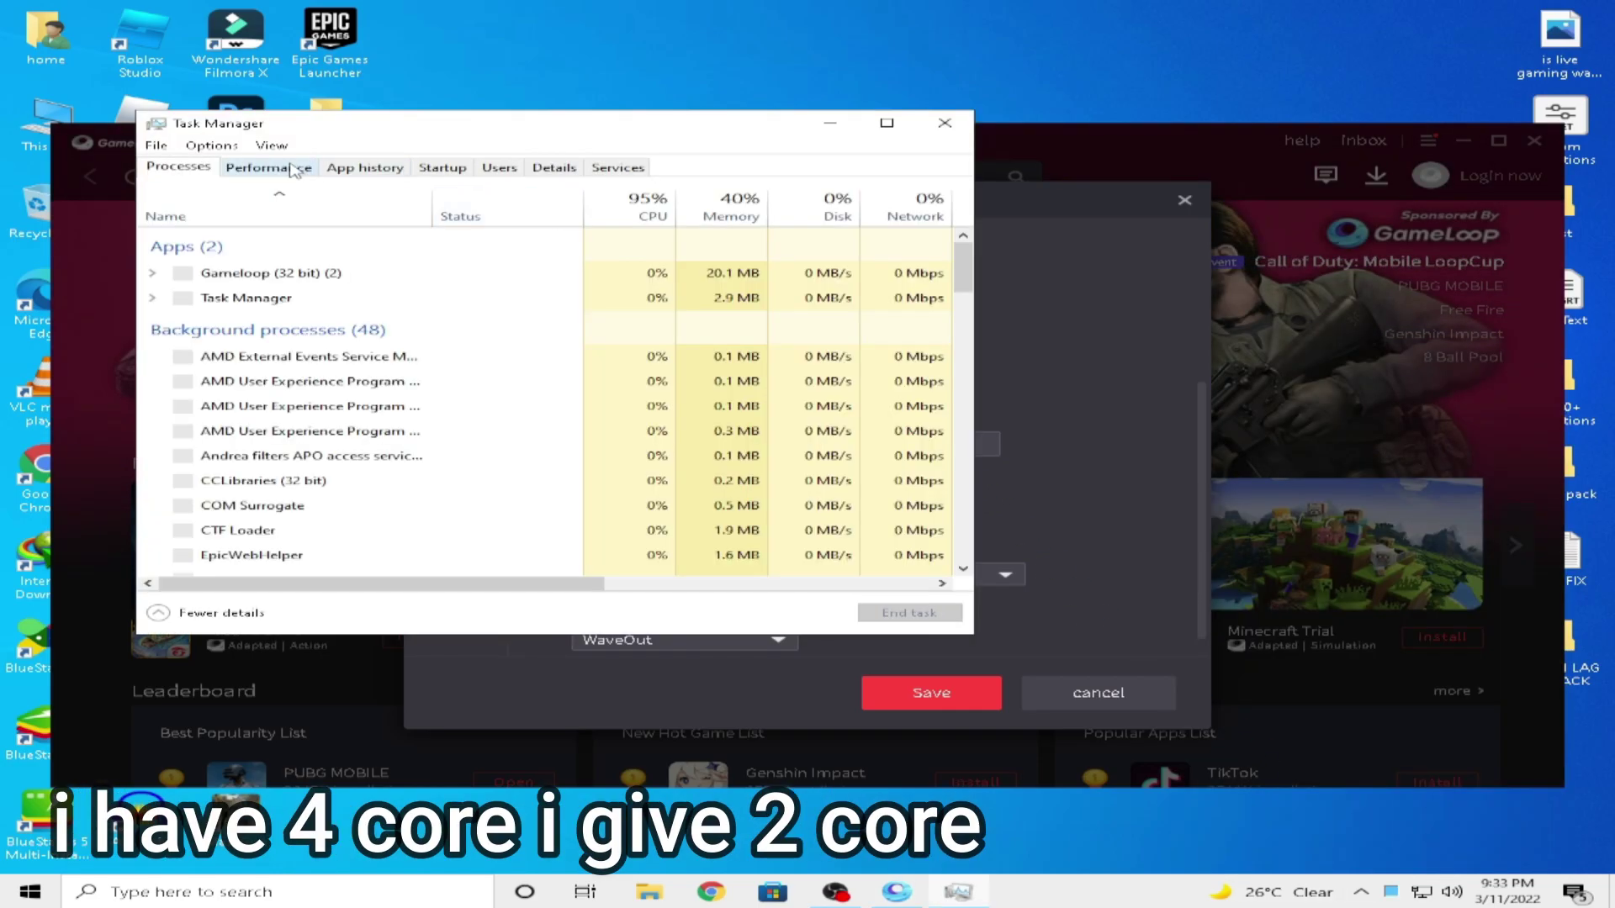
pyautogui.click(293, 169)
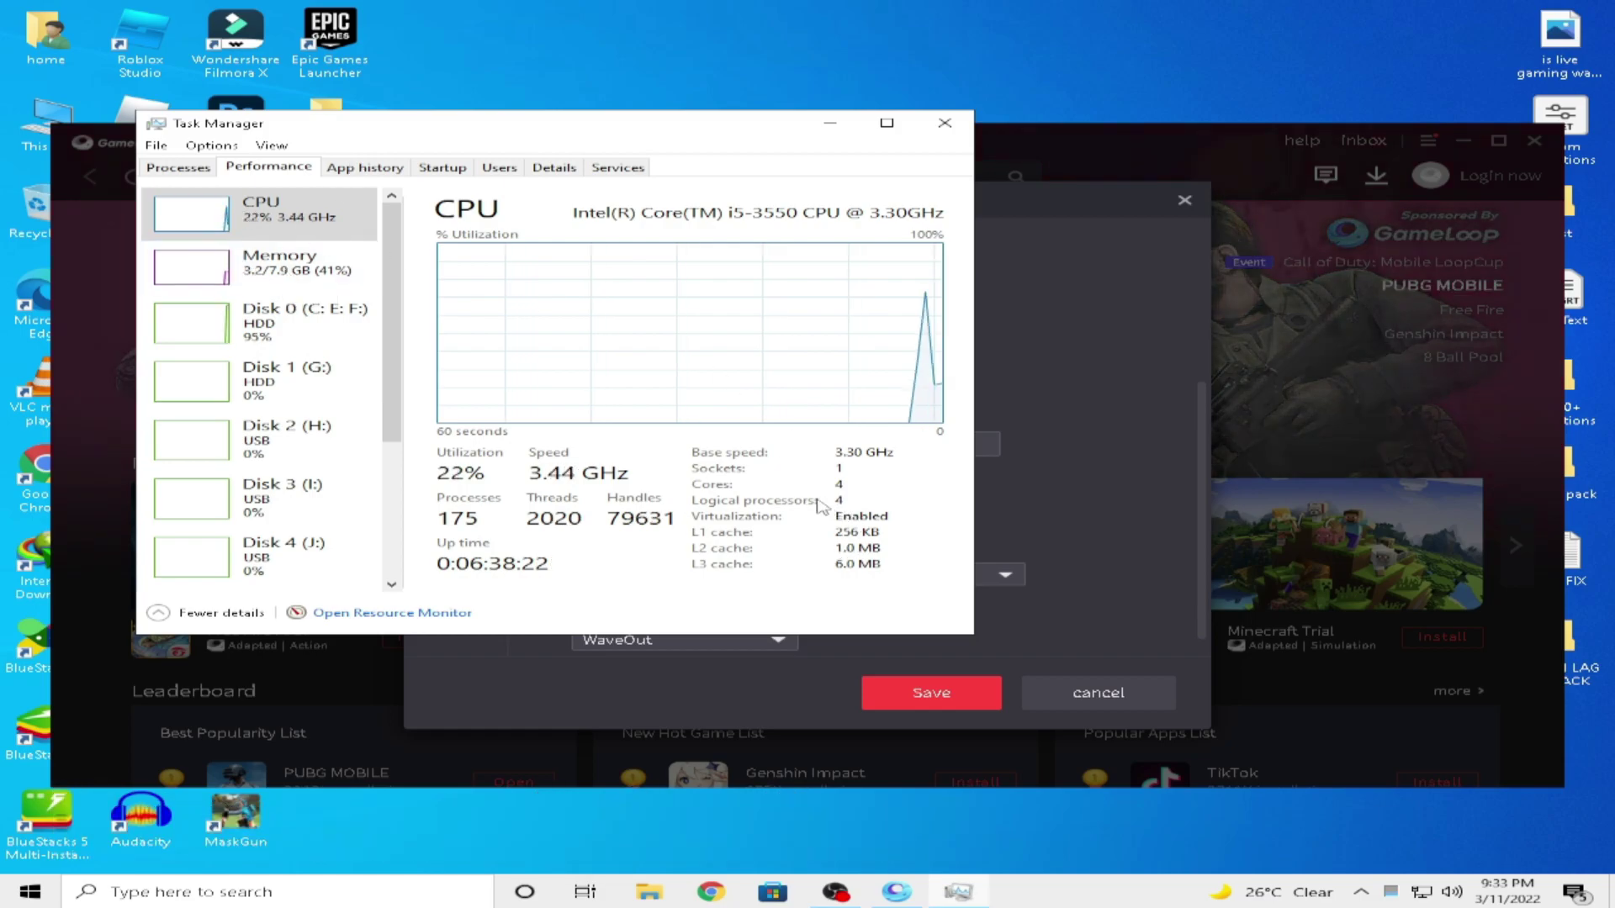
pyautogui.click(944, 123)
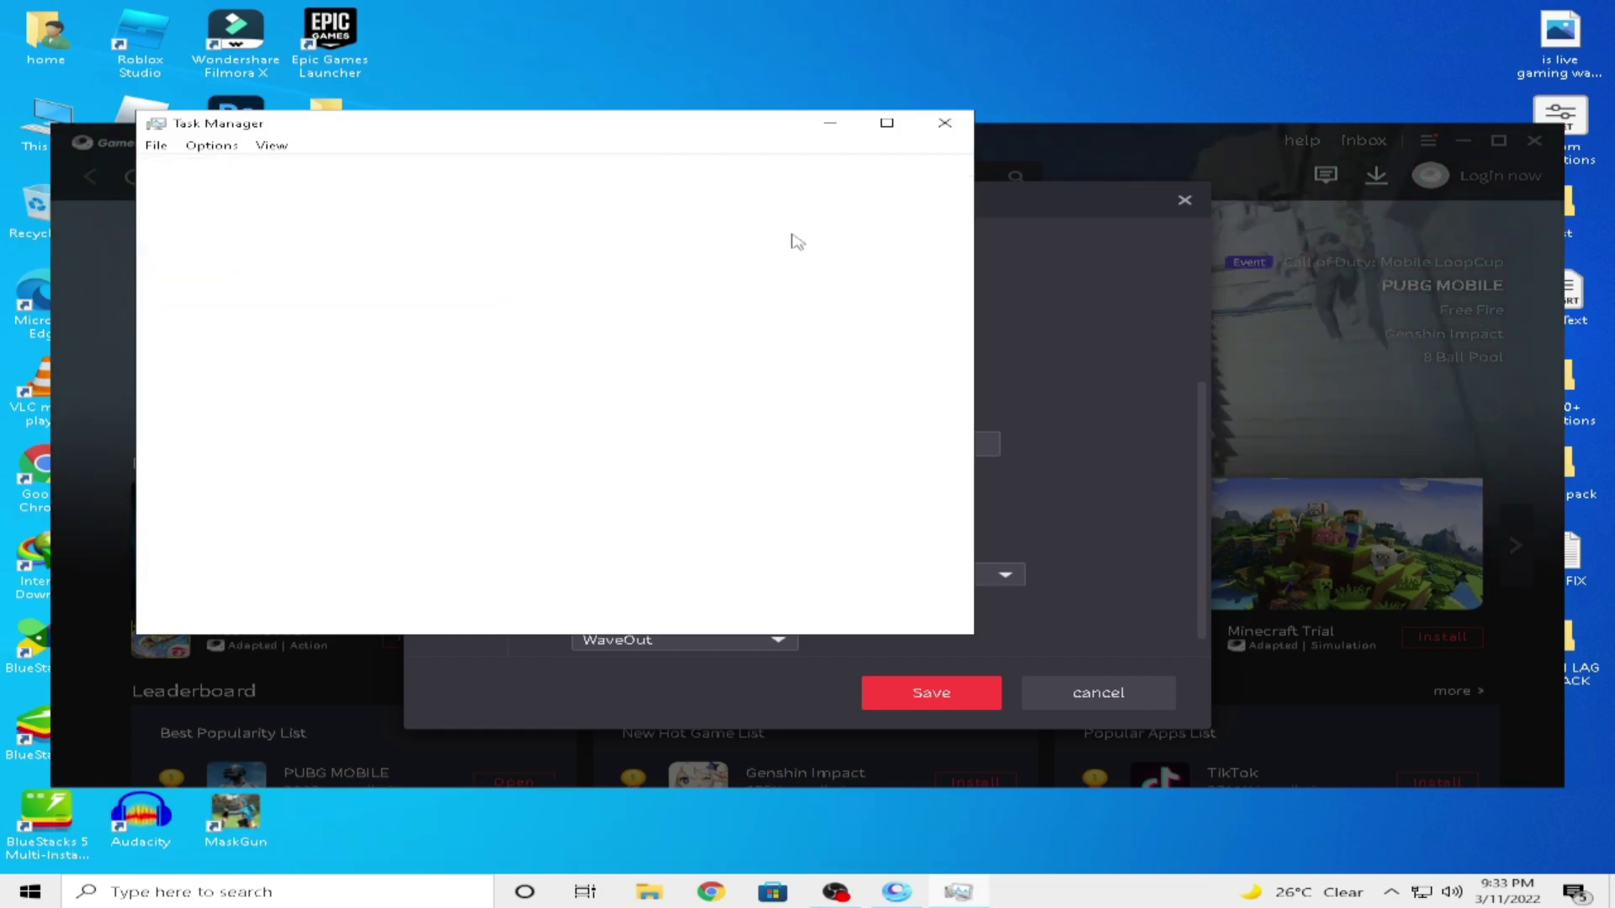
# Step: Look through the engine's available memory, resolution and screen DPI values without changing them
pyautogui.click(684, 314)
pyautogui.click(653, 433)
pyautogui.click(640, 510)
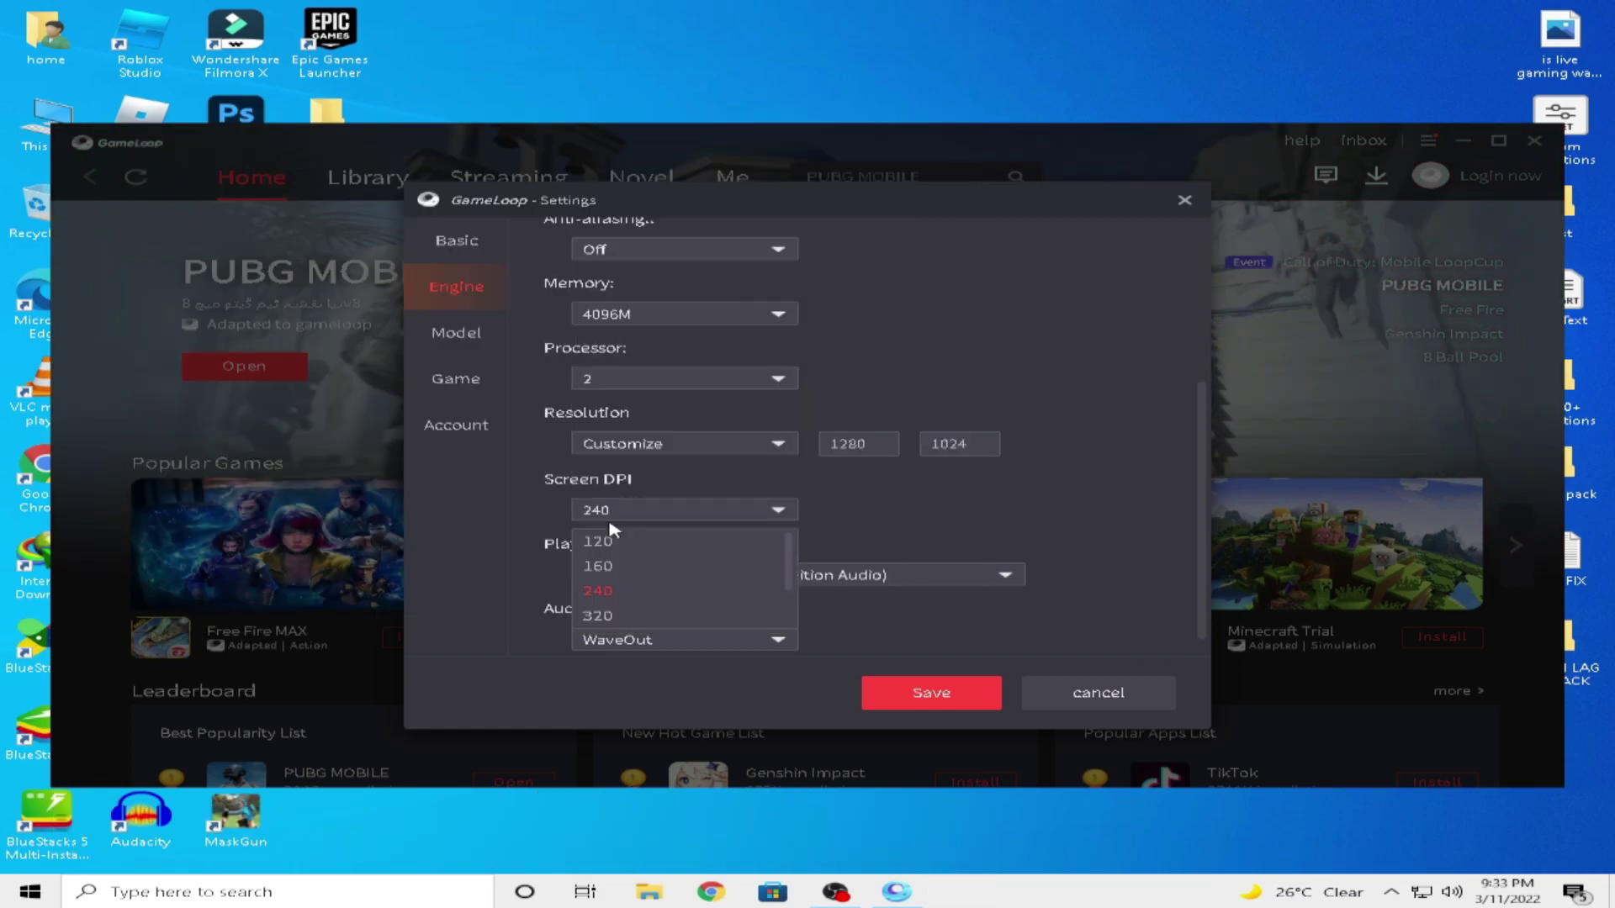
pyautogui.click(722, 480)
pyautogui.scroll(-1, 841, 420)
# Step: Choose Asus ROG 2 as the custom mobile phone model under Common model
pyautogui.click(458, 333)
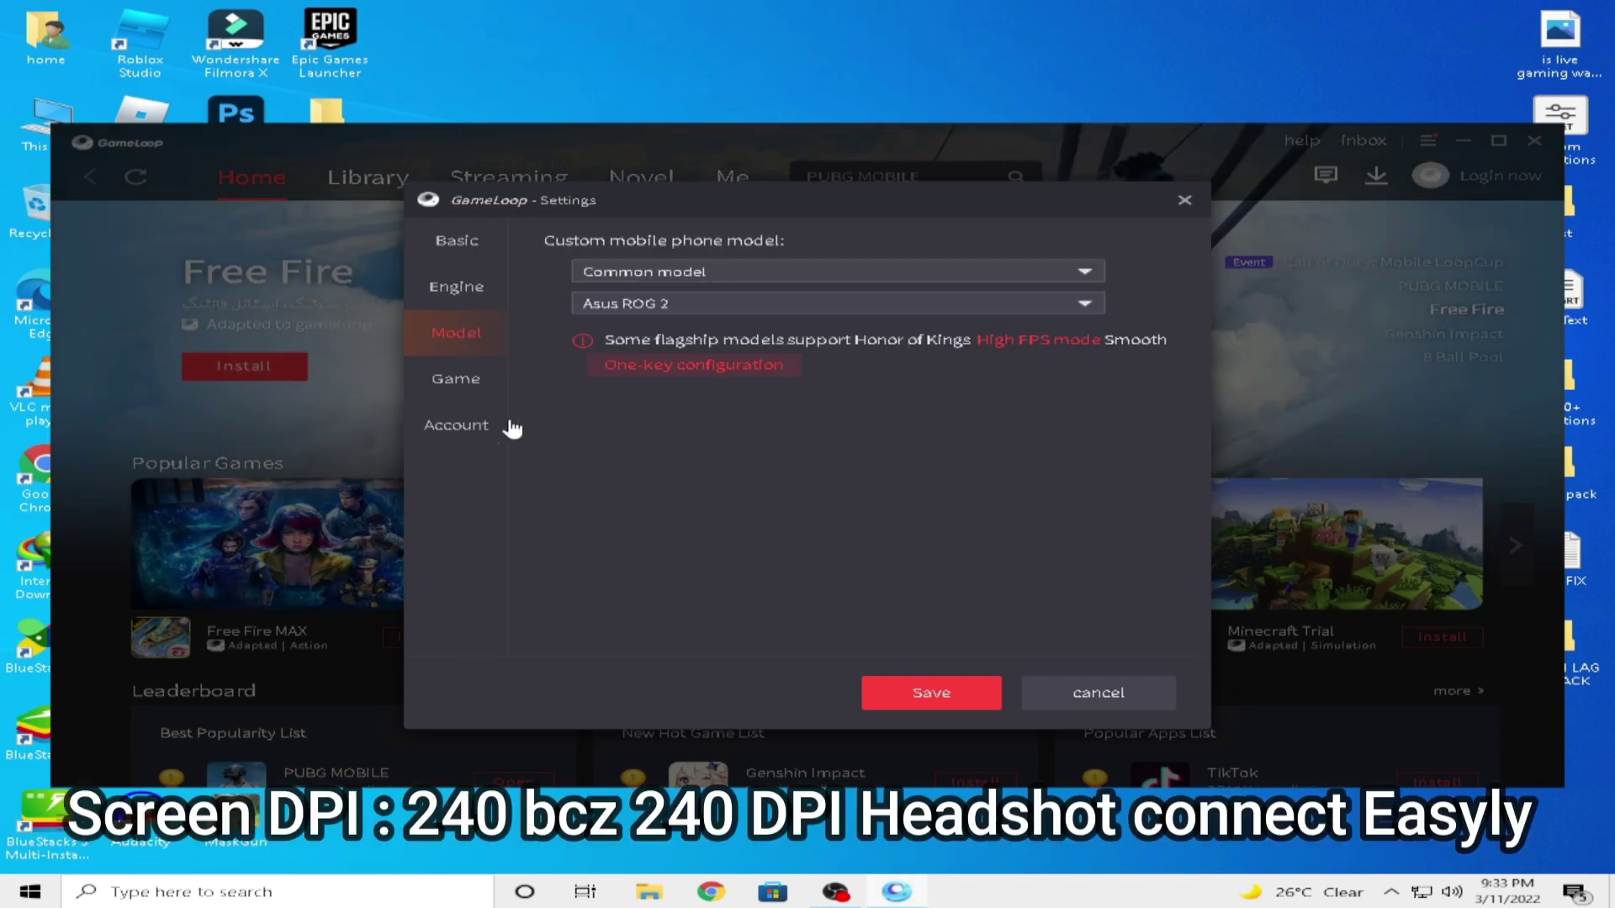
pyautogui.click(727, 308)
pyautogui.click(660, 334)
pyautogui.click(662, 310)
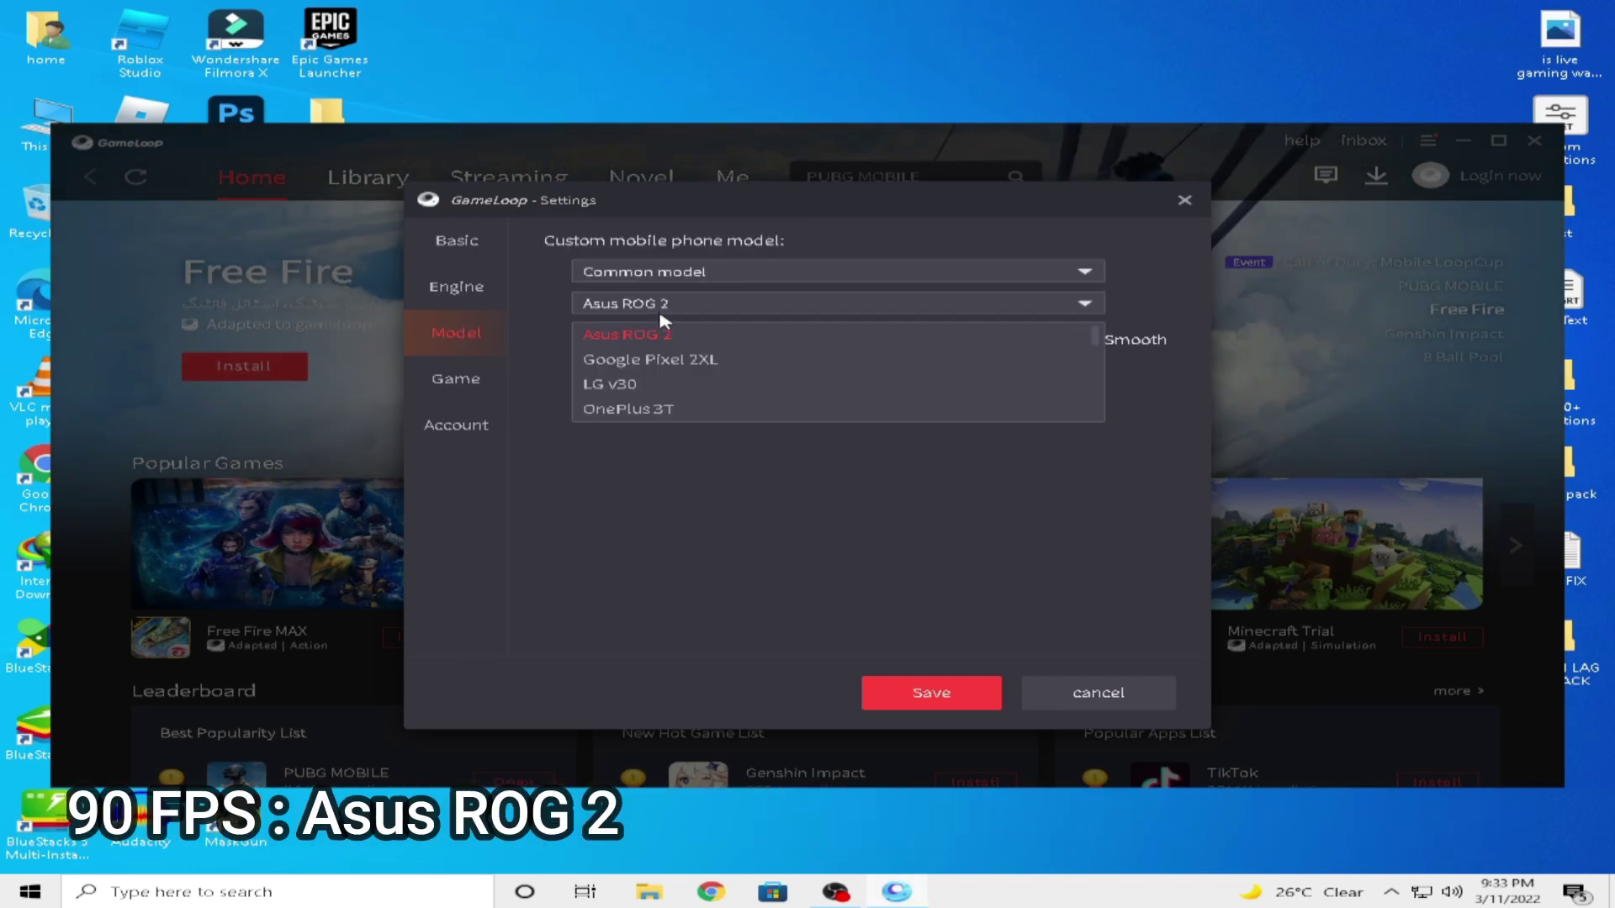
pyautogui.click(673, 337)
# Step: Review PUBG MOBILE's game definition, graphics quality and FPS options, cancel the settings and close GameLoop
pyautogui.click(446, 379)
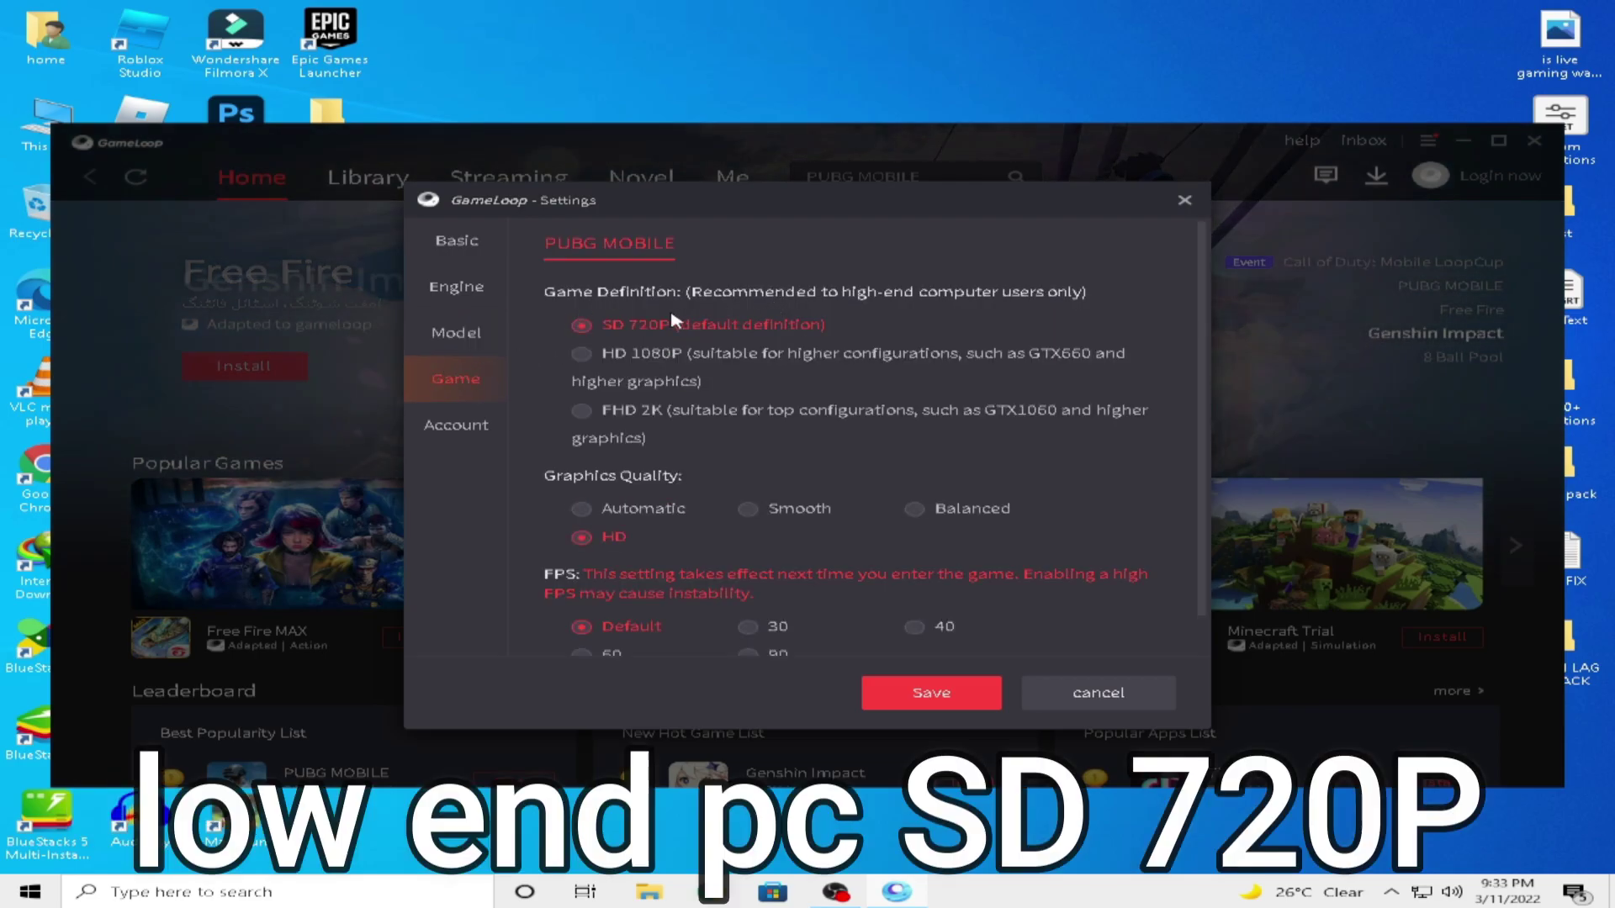
pyautogui.click(651, 332)
pyautogui.scroll(-1, 706, 463)
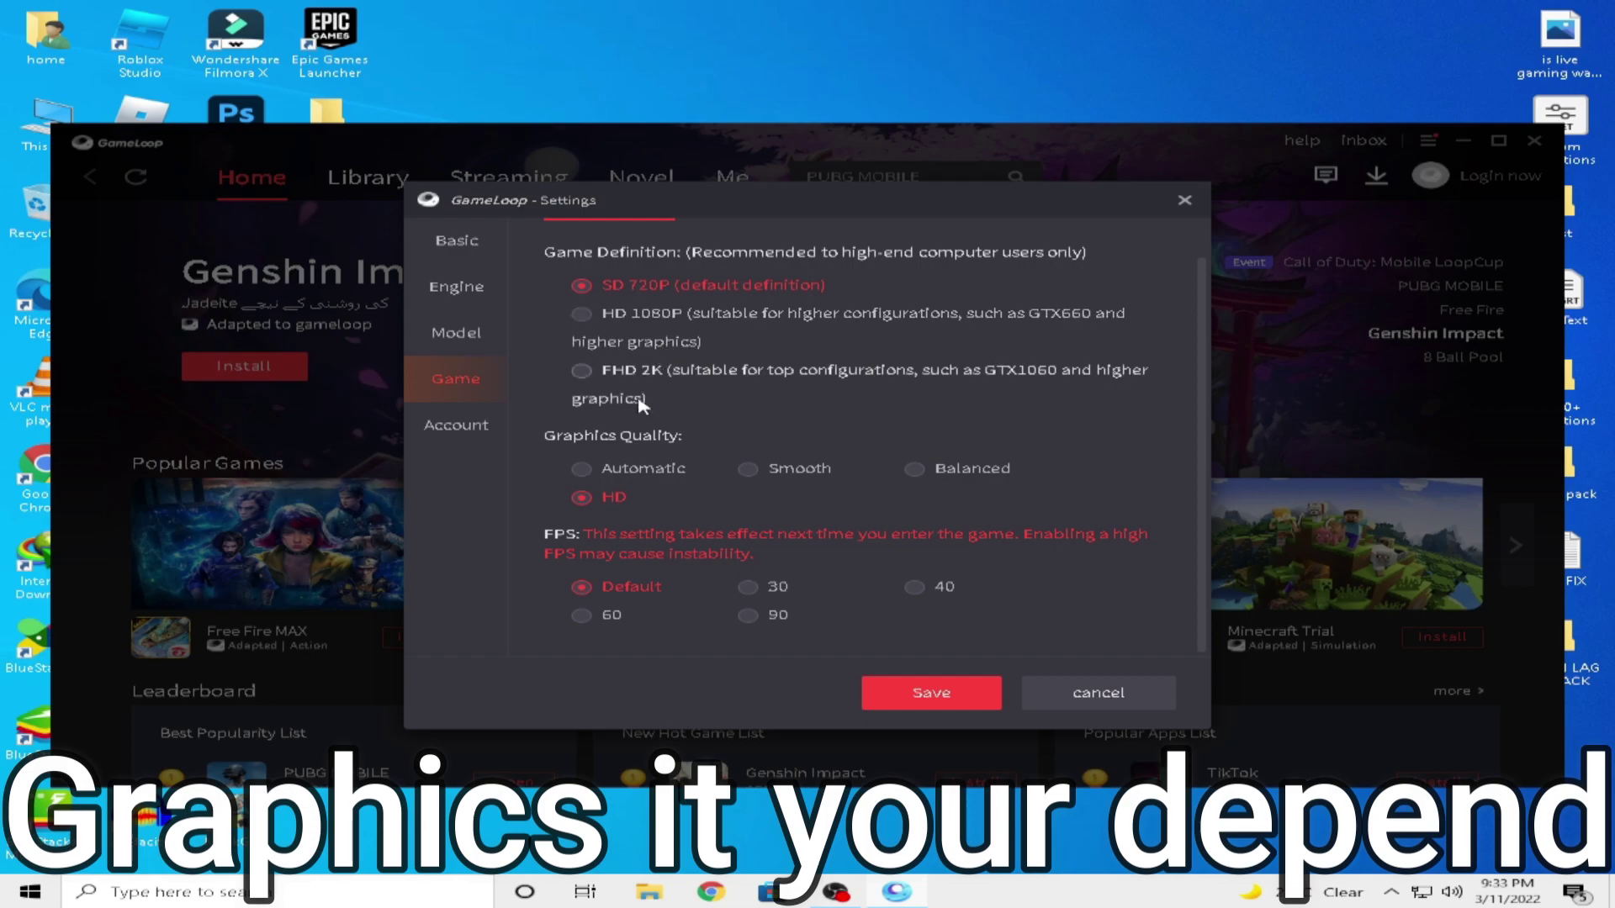
pyautogui.click(707, 476)
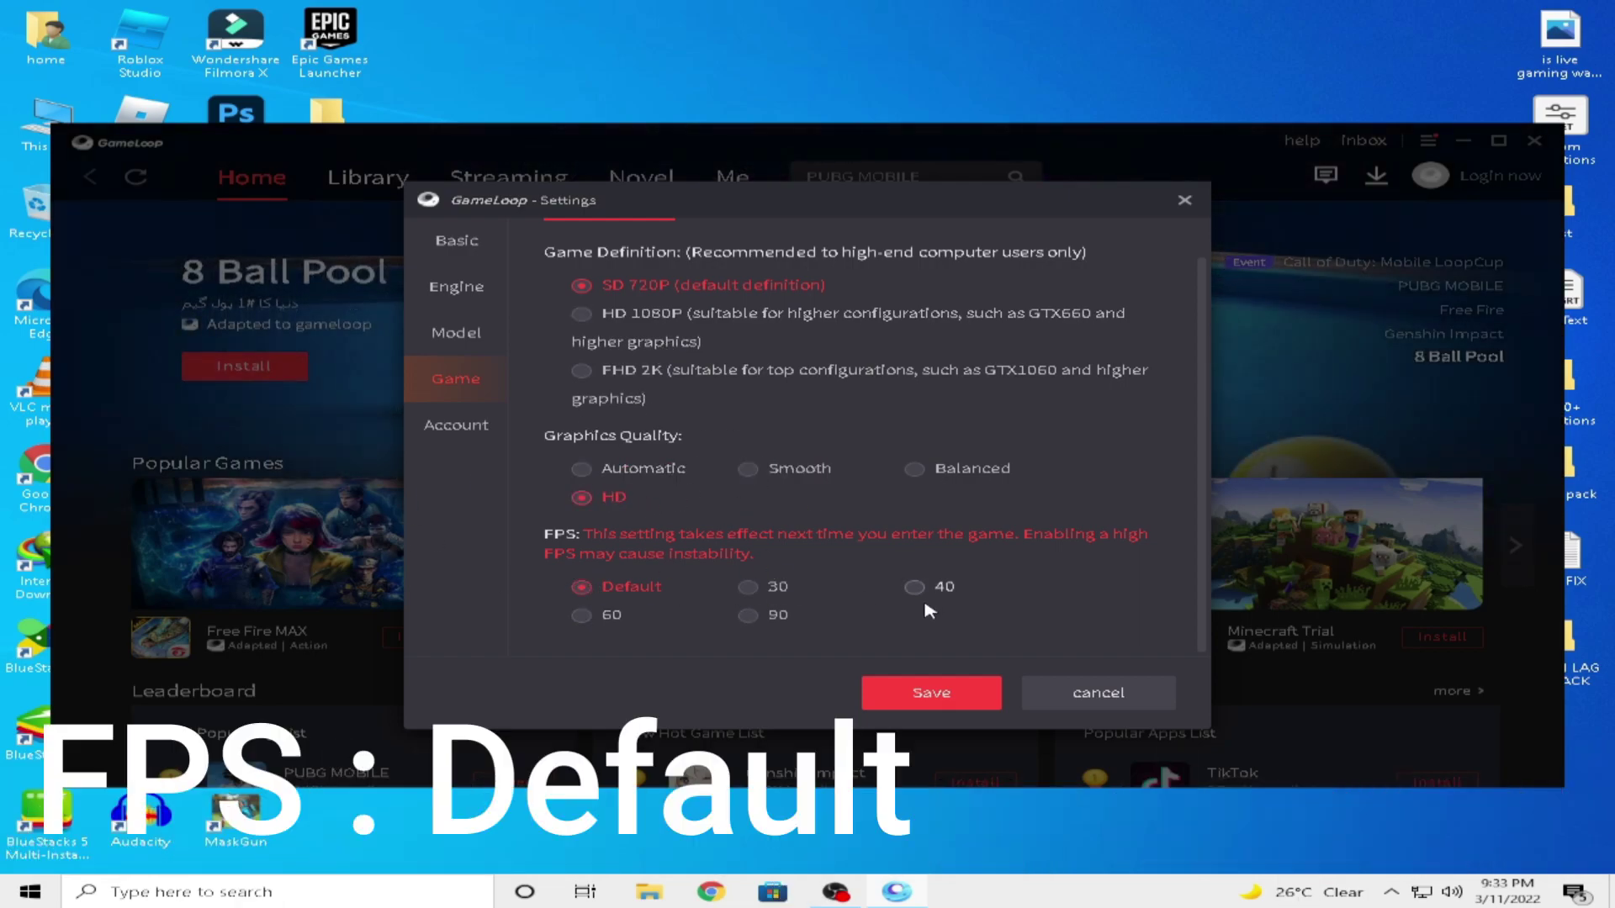
pyautogui.click(1076, 692)
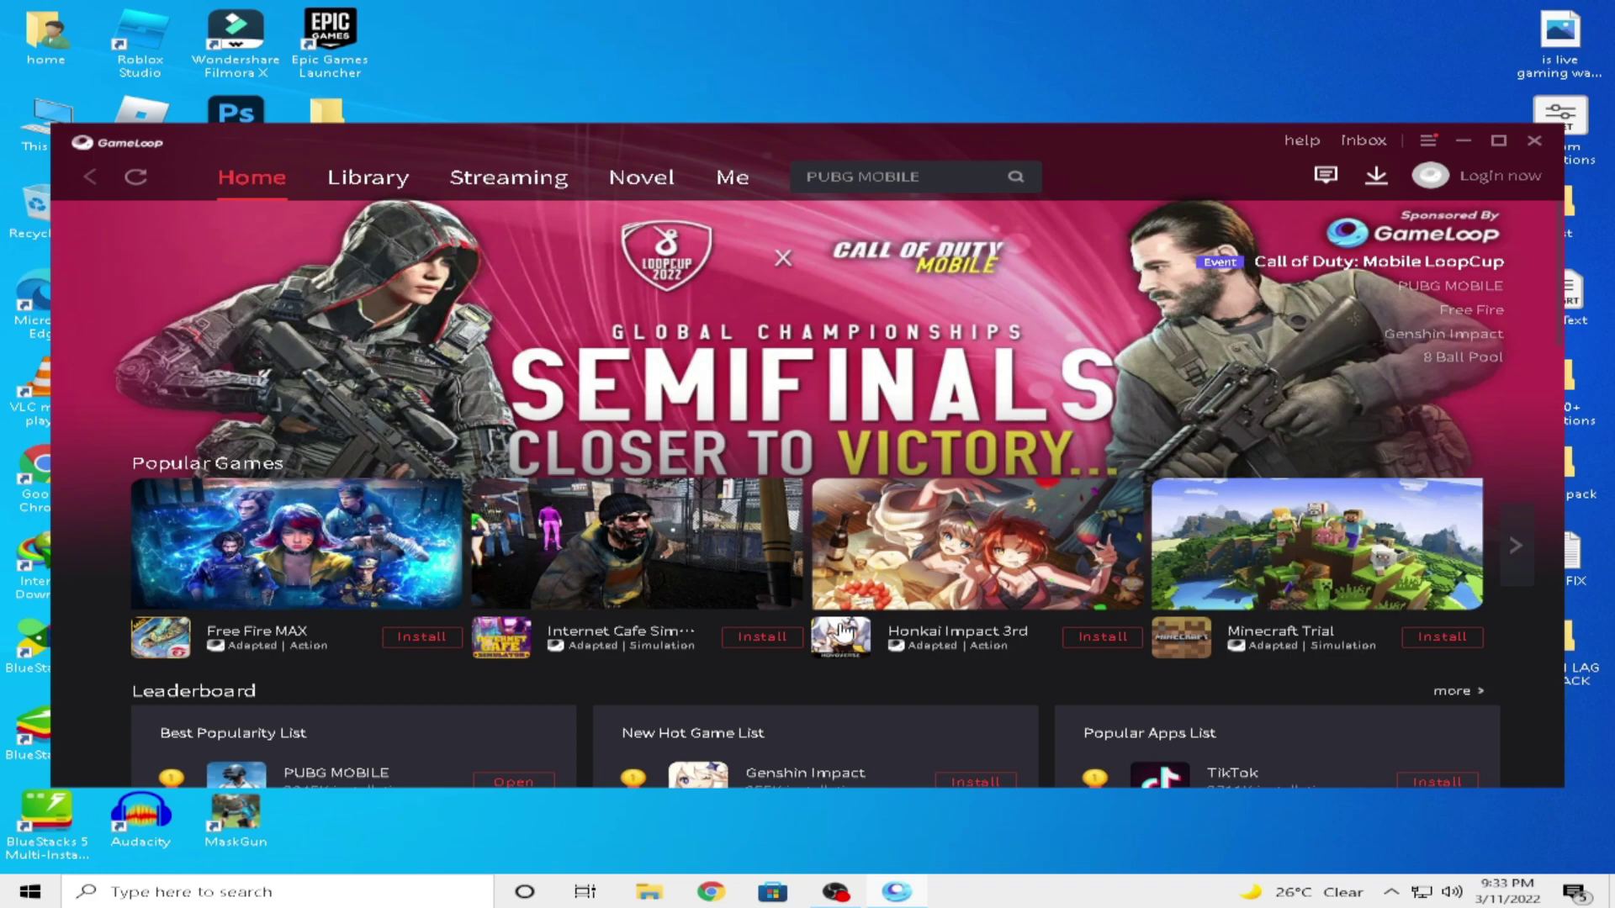
pyautogui.click(1534, 140)
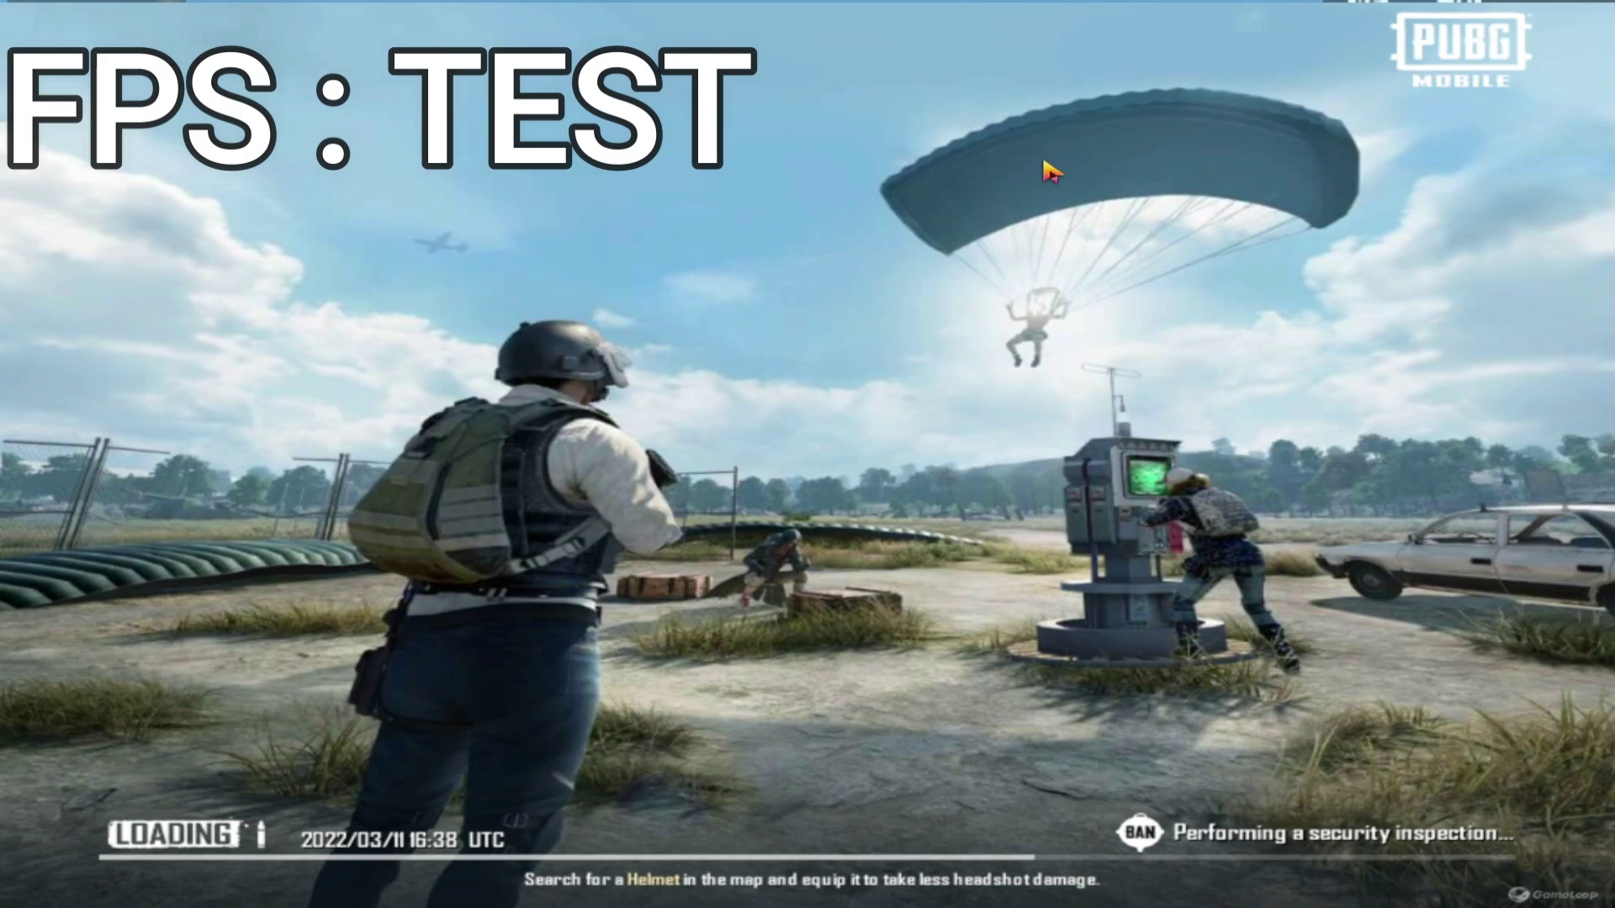
pyautogui.press('F11')
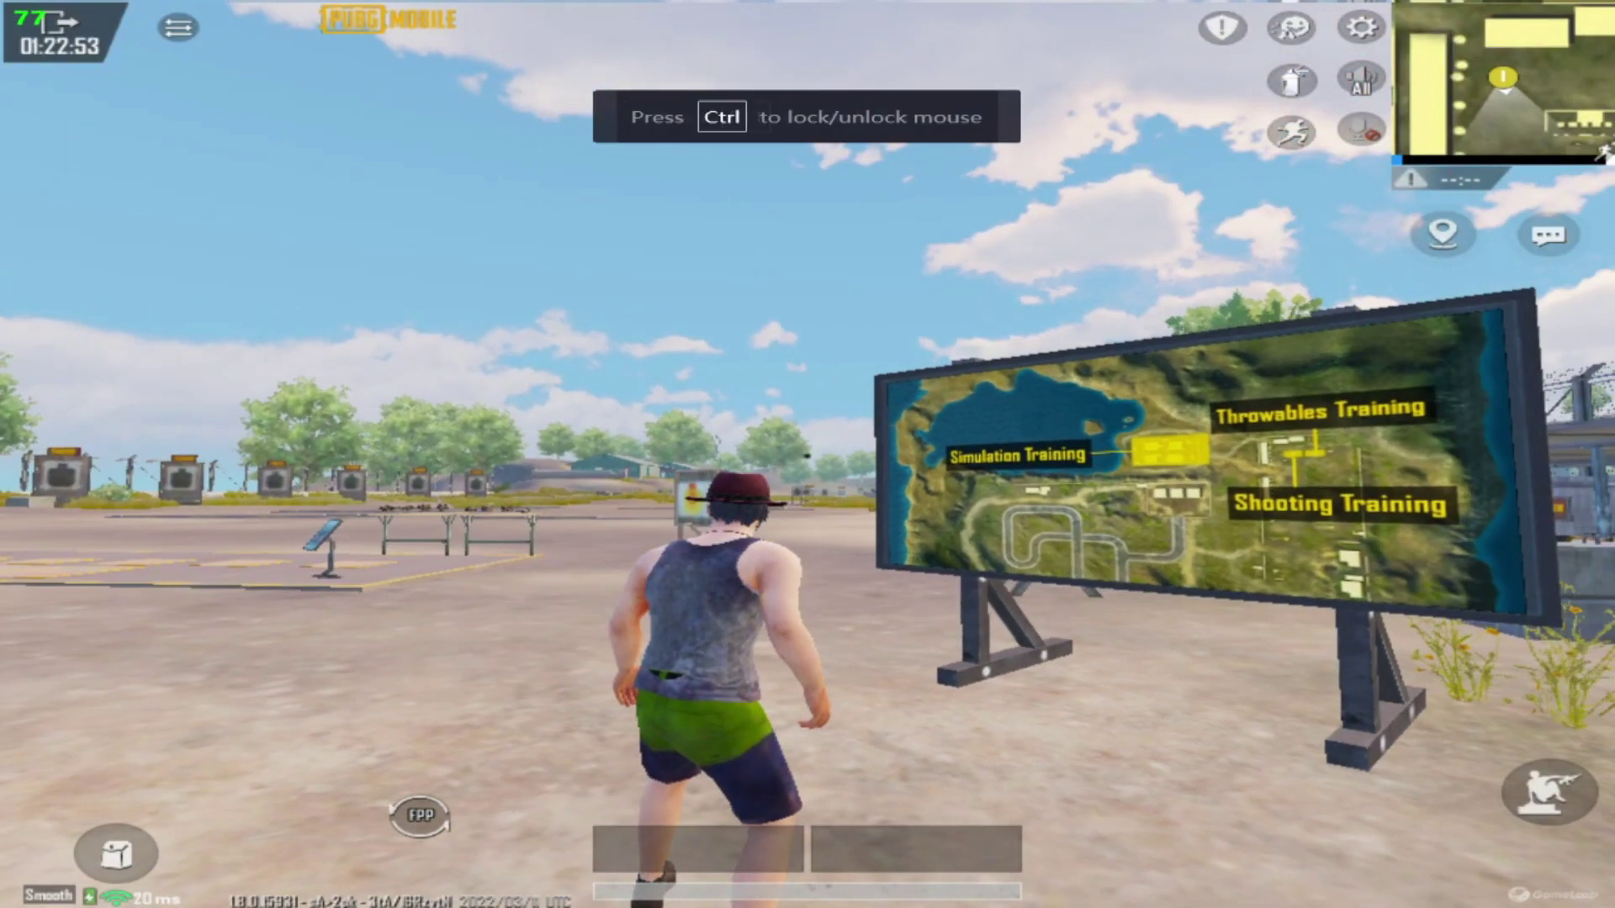
pyautogui.hotkey('shift', 'w')
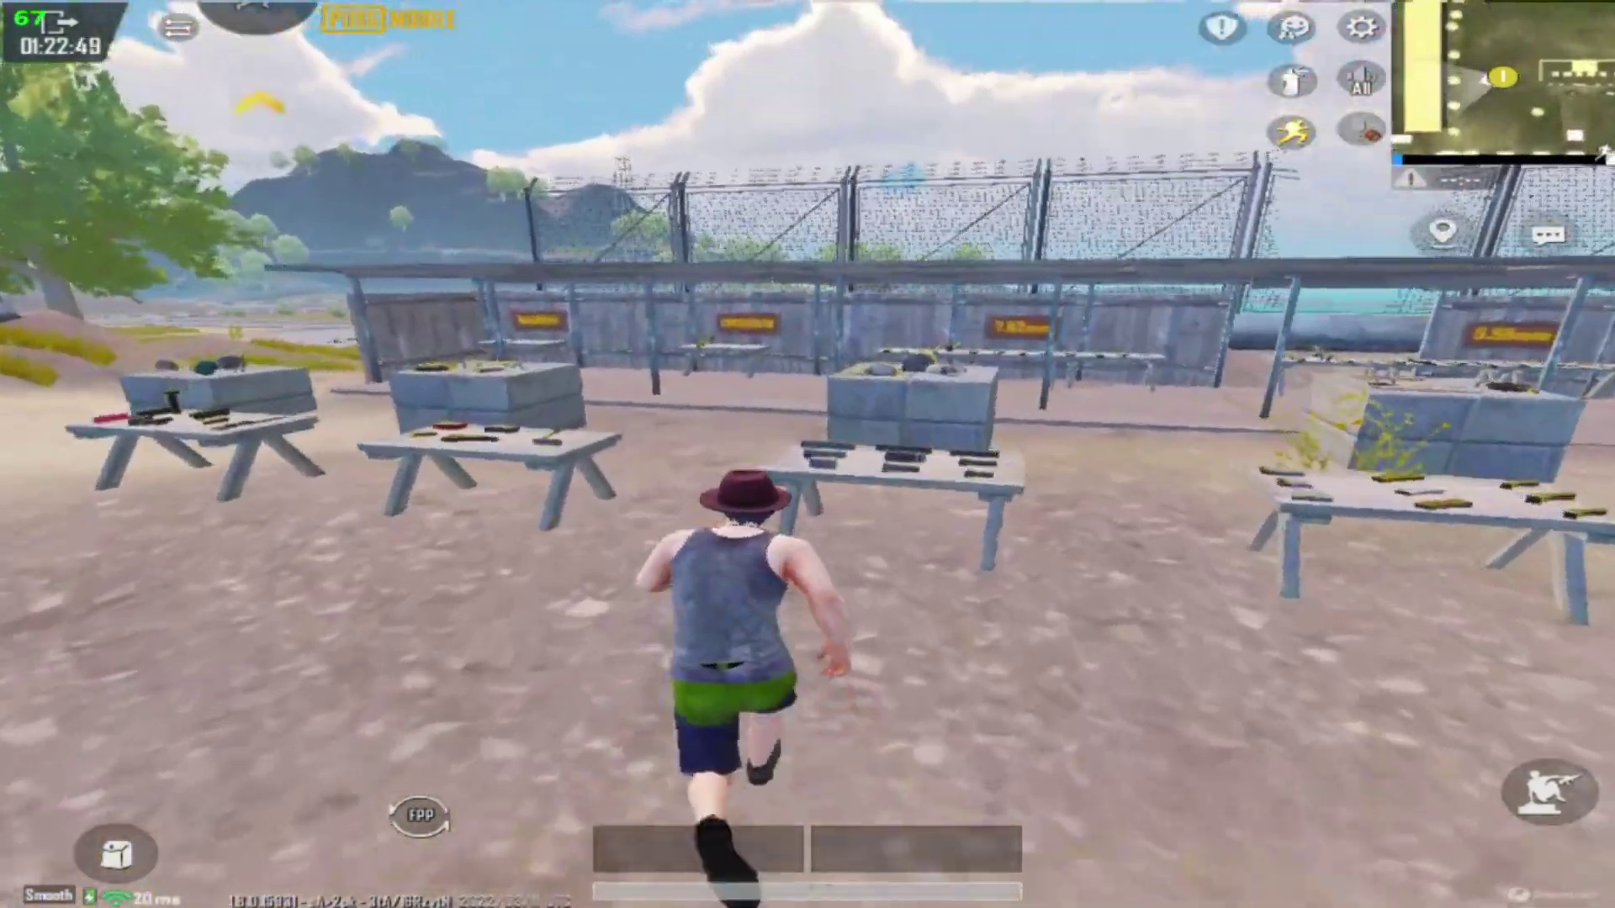
pyautogui.press('space')
pyautogui.press('w')
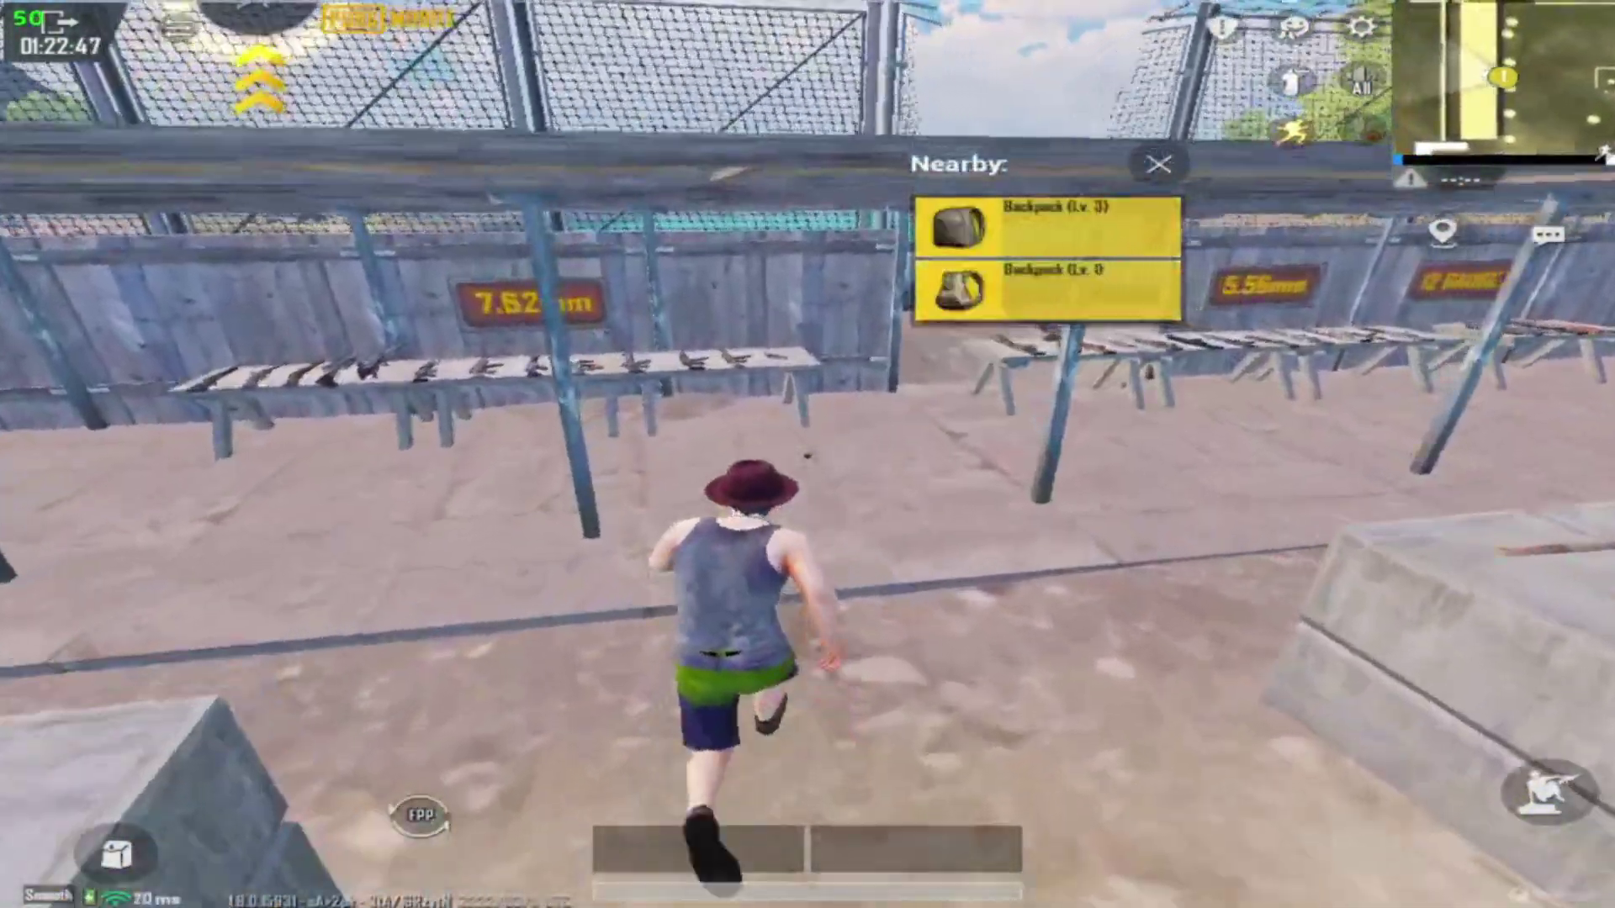
pyautogui.press('w')
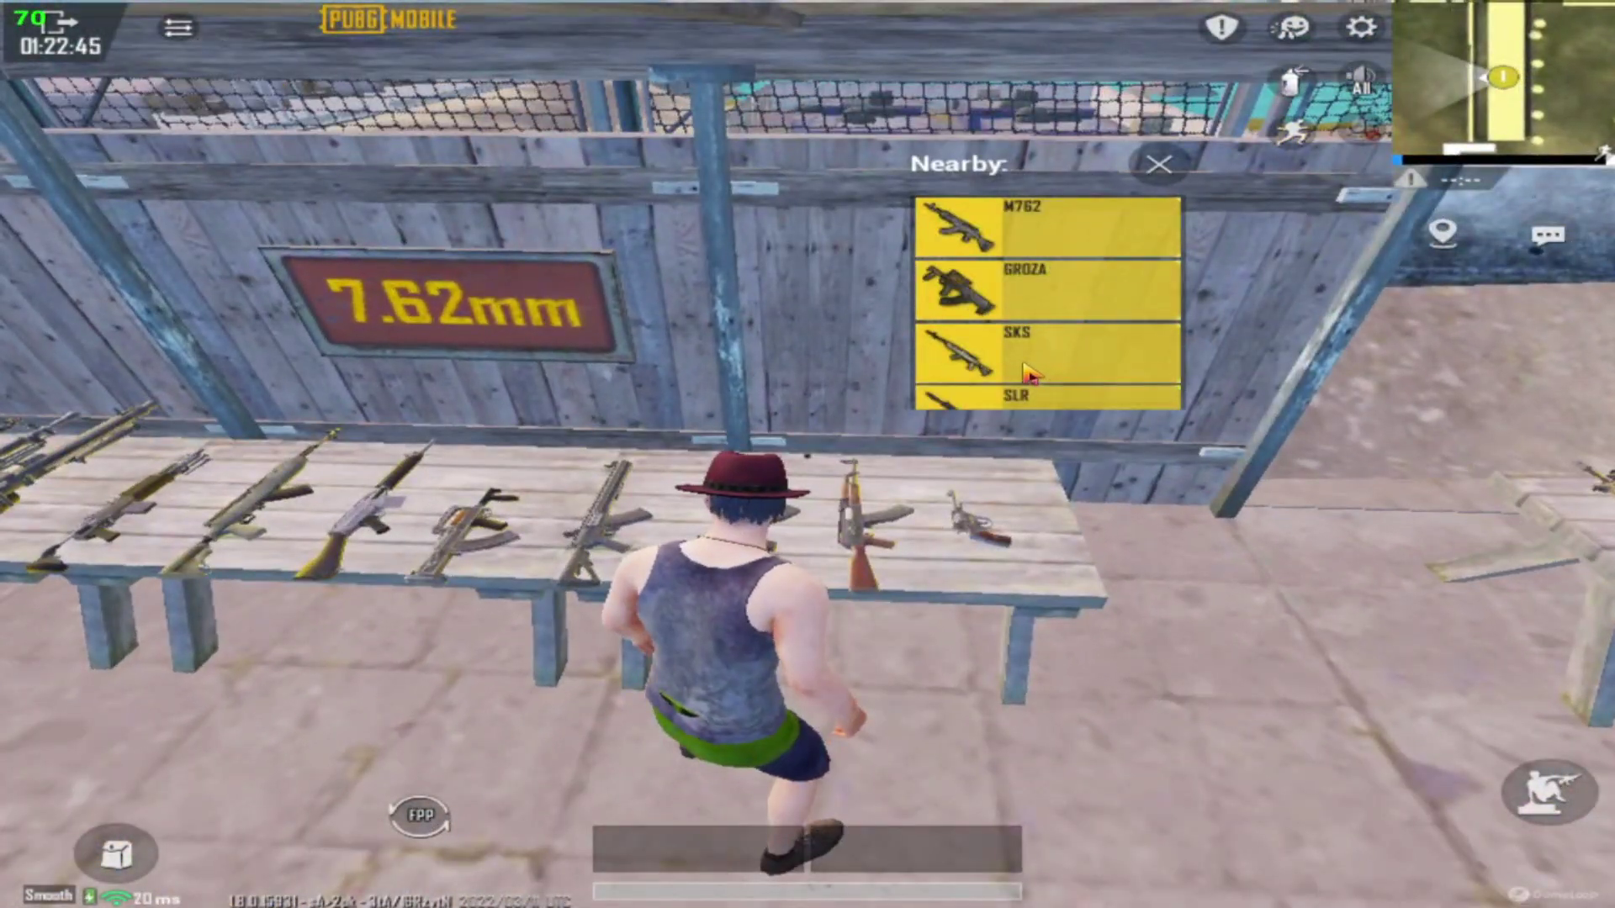
pyautogui.moveTo(1026, 372); pyautogui.dragTo(1012, 335)
pyautogui.click(1011, 298)
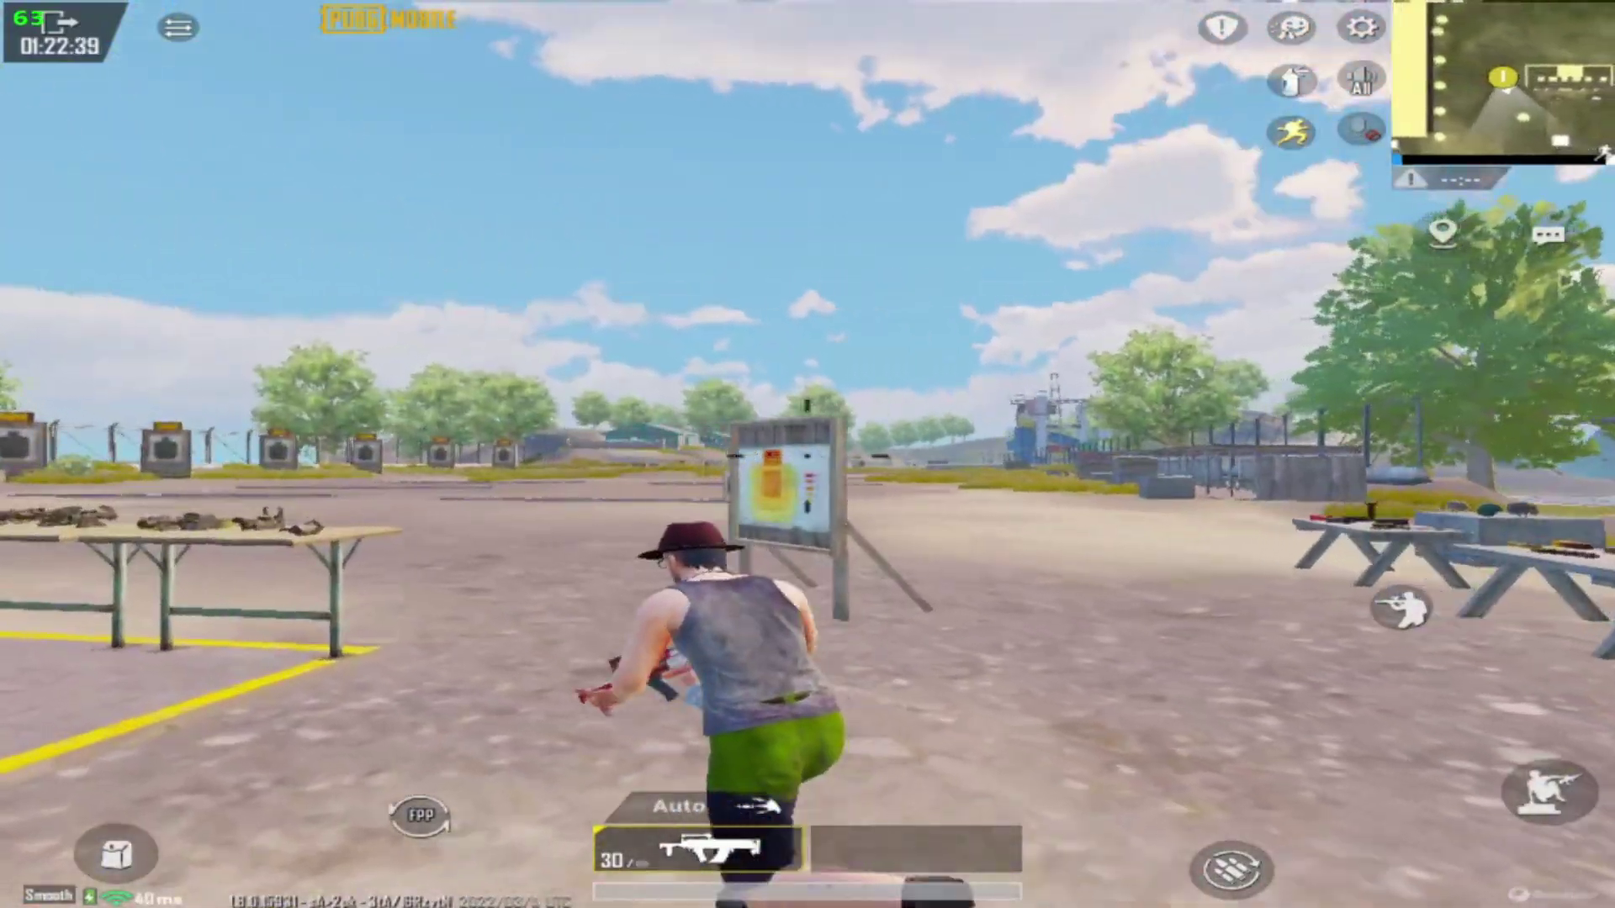
pyautogui.rightClick(807, 454)
pyautogui.click(807, 454)
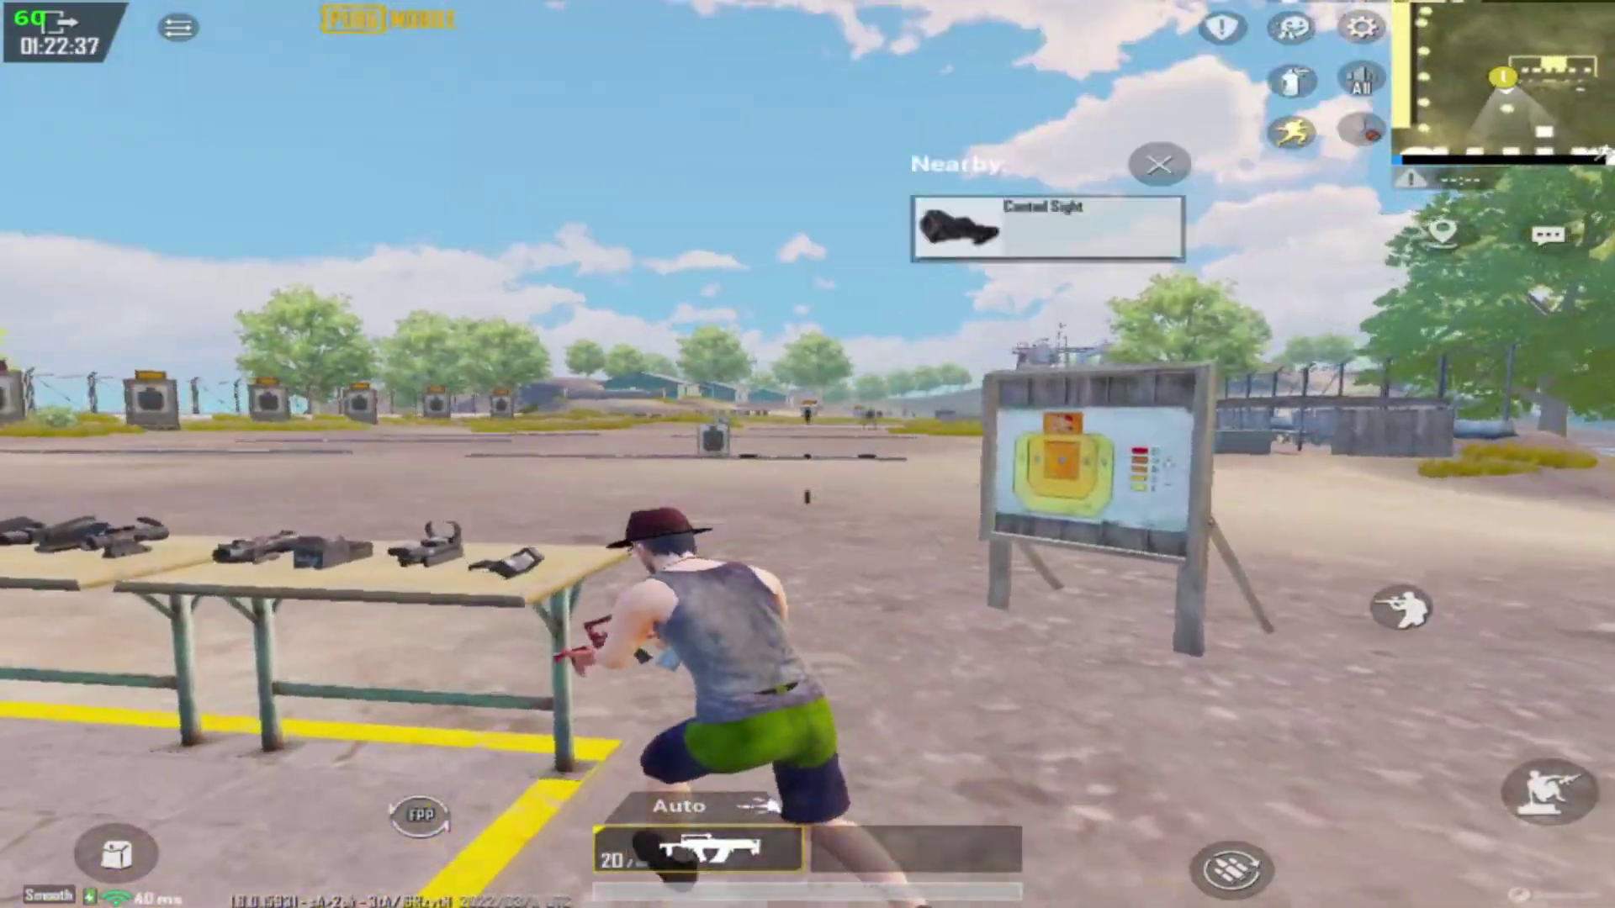